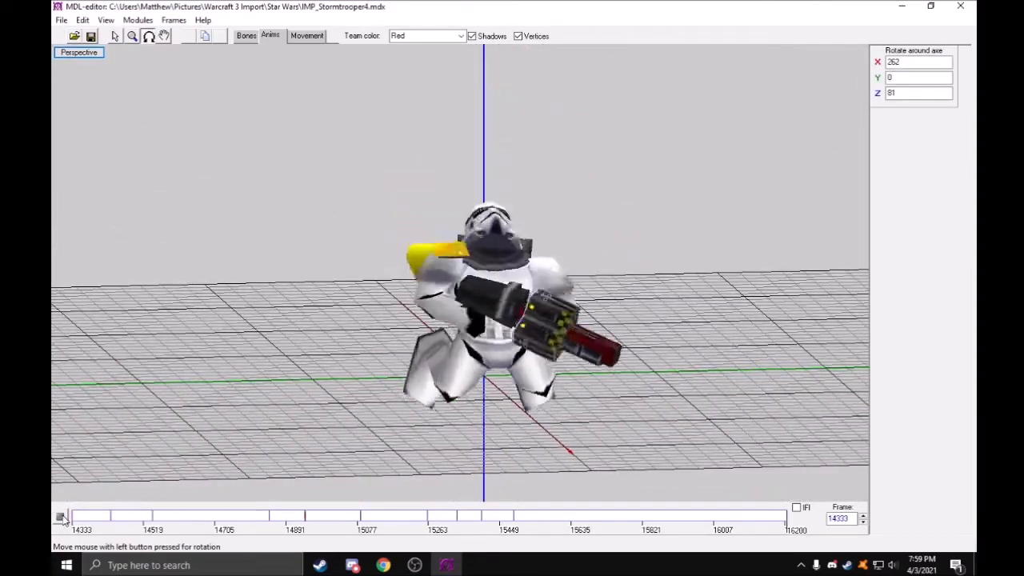
Stop playback and delete the Death sequence's keyframes after frame 14848
{"action": "left_click_drag", "start_coordinate": [487, 282], "coordinate": [69, 517]}
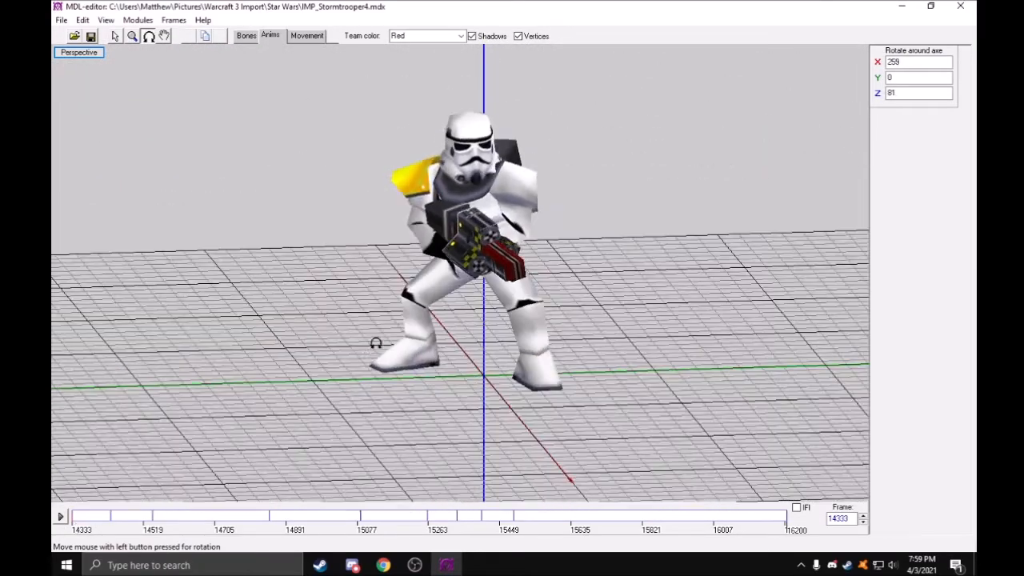
{"action": "left_click_drag", "start_coordinate": [219, 124], "coordinate": [578, 254]}
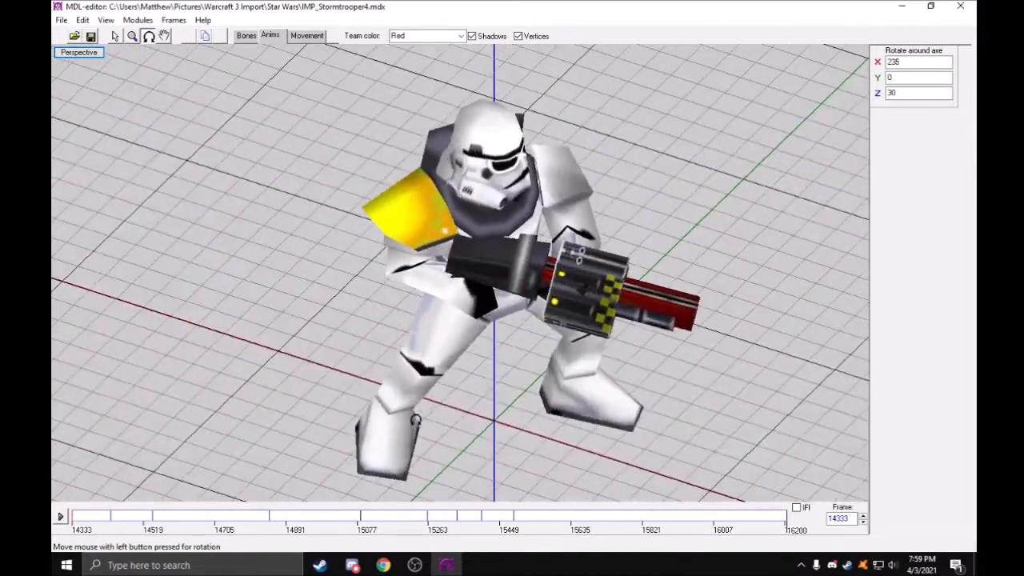
{"action": "left_click_drag", "start_coordinate": [446, 262], "coordinate": [157, 137]}
{"action": "left_click", "coordinate": [114, 36]}
{"action": "left_click_drag", "start_coordinate": [253, 519], "coordinate": [513, 528]}
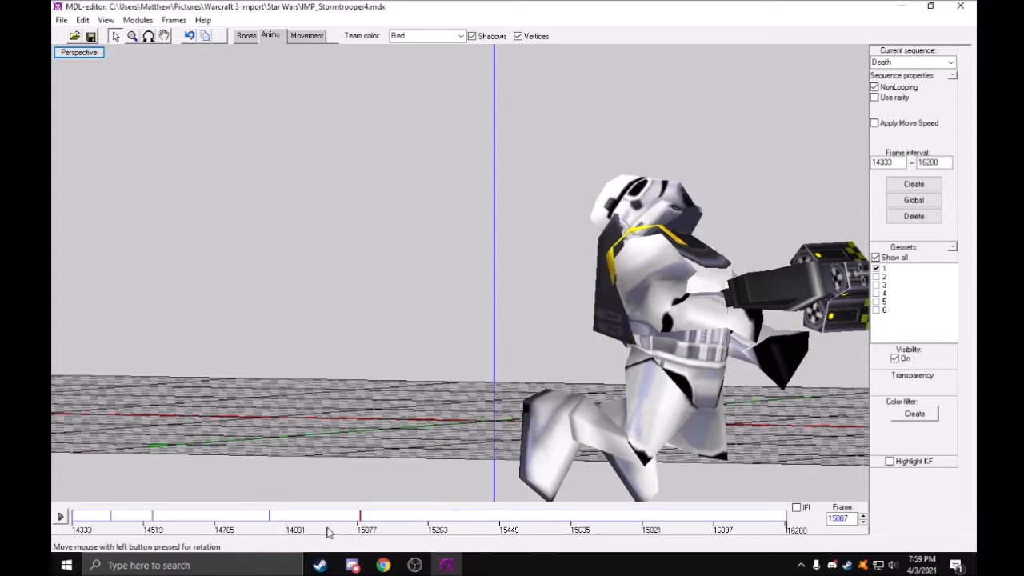
{"action": "left_click_drag", "start_coordinate": [325, 529], "coordinate": [251, 533]}
At frame 14848, rotate Bone_Root in the ZX plane so the whole trooper tips over backwards
{"action": "key", "text": "r"}
{"action": "left_click_drag", "start_coordinate": [461, 251], "coordinate": [504, 344]}
{"action": "left_click", "coordinate": [300, 38]}
{"action": "left_click", "coordinate": [614, 216]}
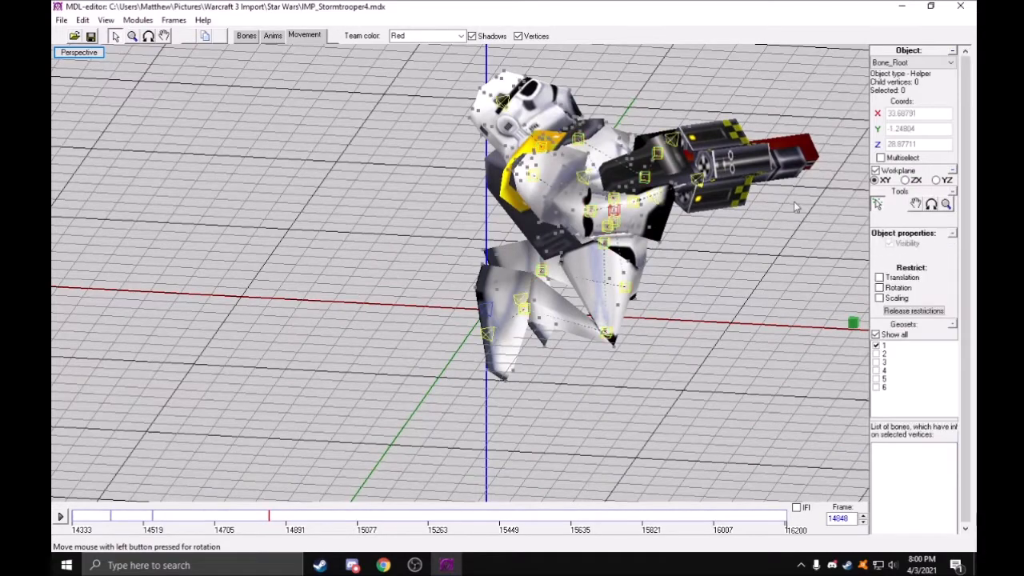
{"action": "left_click", "coordinate": [931, 204]}
{"action": "left_click_drag", "start_coordinate": [710, 203], "coordinate": [766, 220]}
Rotate Bone_Chest in the ZX plane so the upper body lies roughly level with the ground
{"action": "left_click_drag", "start_coordinate": [616, 227], "coordinate": [602, 217]}
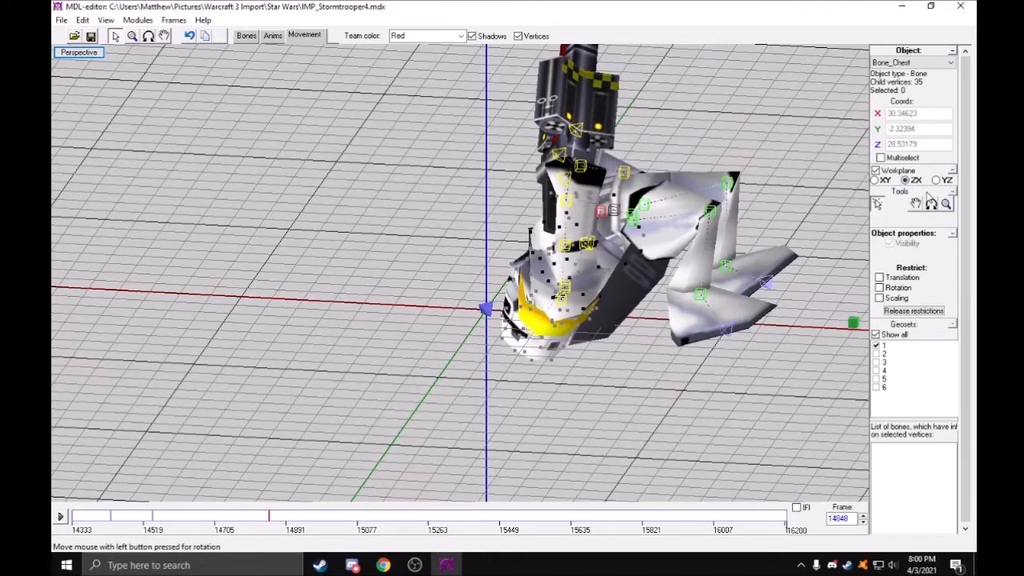
{"action": "left_click", "coordinate": [932, 204]}
{"action": "left_click_drag", "start_coordinate": [834, 235], "coordinate": [793, 260]}
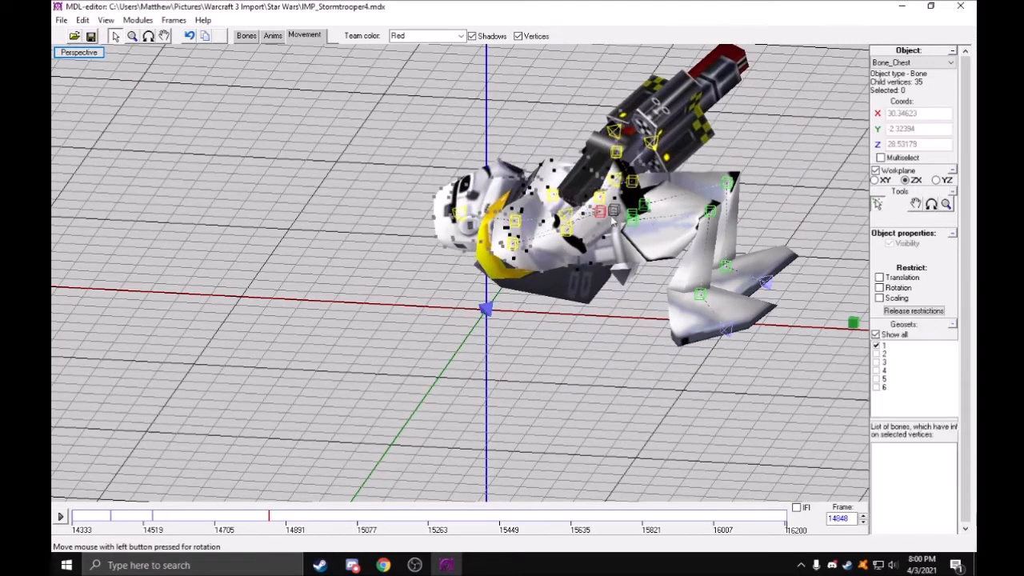
Straighten the right leg in the ZX plane by rotating Bone_Leg2_R and turning Bone_Leg1_R by 15 degrees
{"action": "left_click", "coordinate": [708, 214]}
{"action": "left_click", "coordinate": [928, 203]}
{"action": "left_click_drag", "start_coordinate": [744, 312], "coordinate": [704, 219]}
{"action": "left_click", "coordinate": [931, 204]}
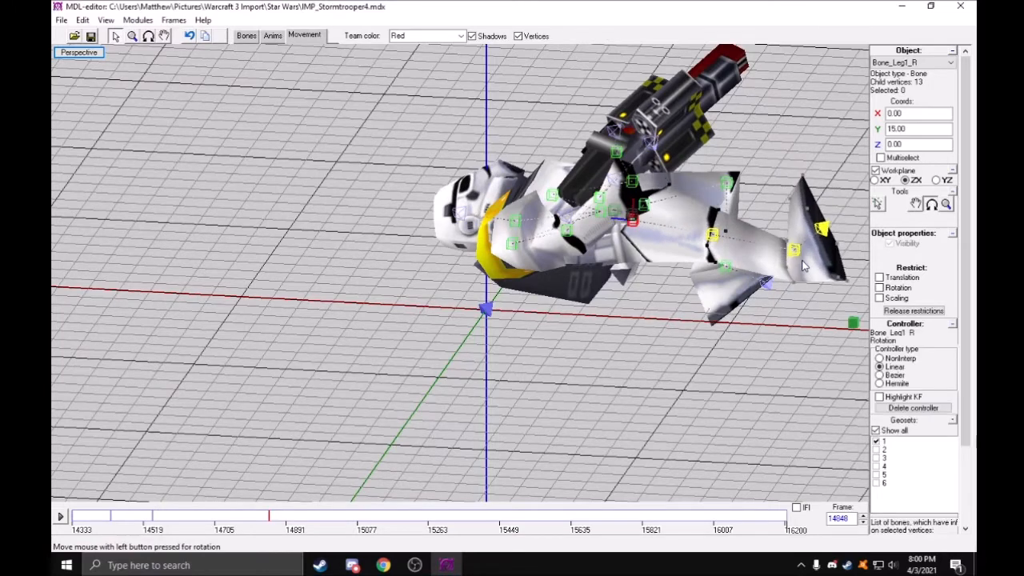
{"action": "left_click_drag", "start_coordinate": [792, 192], "coordinate": [744, 188]}
Rotate Bone_Leg2_L by -121 degrees in the ZX plane and turn the upper left leg to line up with the right leg
{"action": "left_click", "coordinate": [727, 184]}
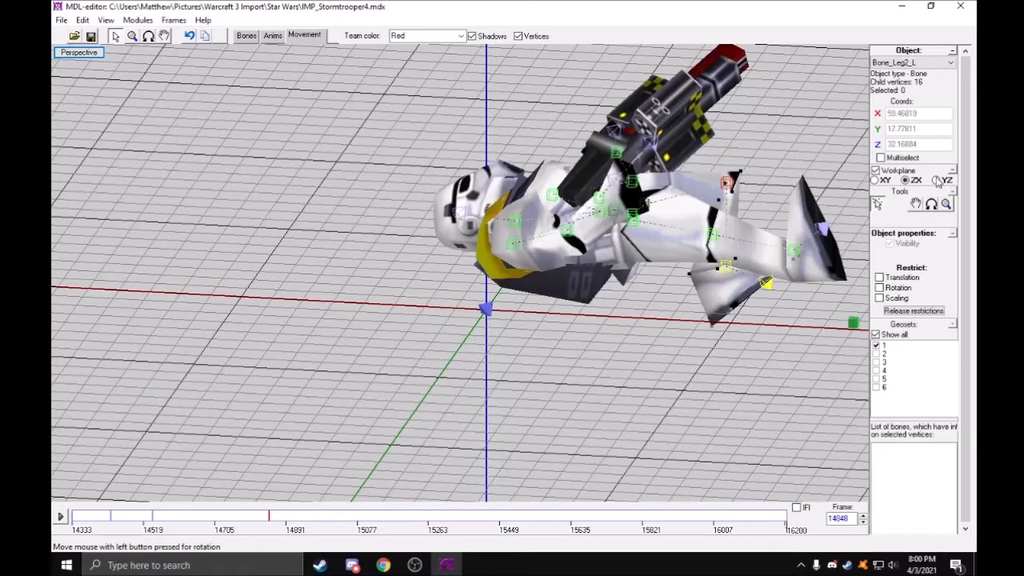
{"action": "left_click", "coordinate": [931, 204]}
{"action": "left_click_drag", "start_coordinate": [749, 258], "coordinate": [659, 211]}
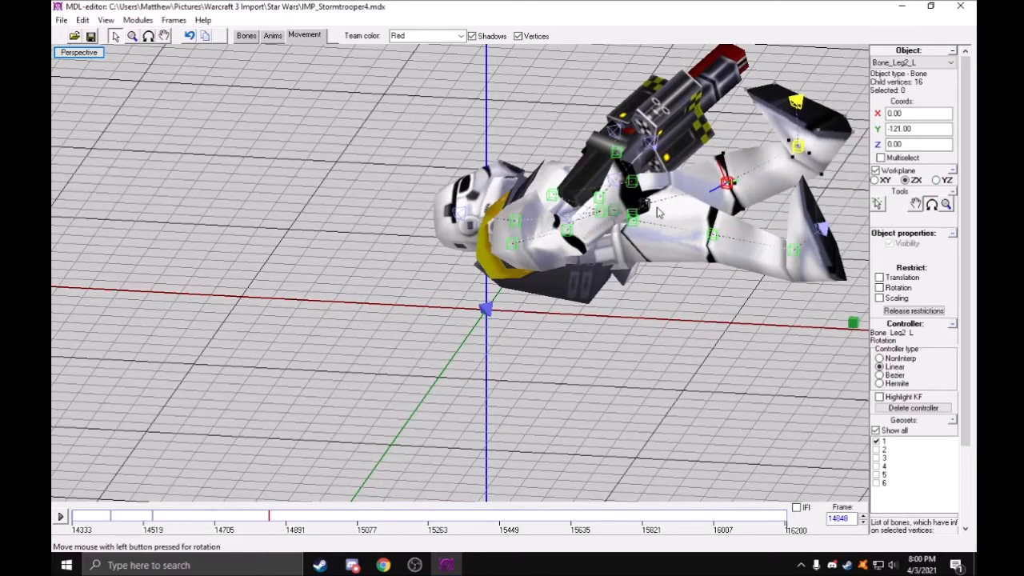
{"action": "left_click", "coordinate": [932, 204]}
{"action": "left_click_drag", "start_coordinate": [789, 238], "coordinate": [795, 281]}
Adjust the rotation of the left foot bone and Bone_Foot_R in the ZX plane
{"action": "left_click", "coordinate": [809, 204]}
{"action": "left_click", "coordinate": [931, 203]}
{"action": "left_click", "coordinate": [795, 252]}
{"action": "left_click", "coordinate": [932, 203]}
Rotate Bone_Leg2_L outward in the XY plane
{"action": "middle_click_drag", "start_coordinate": [795, 282], "coordinate": [784, 284]}
{"action": "left_click_drag", "start_coordinate": [784, 284], "coordinate": [589, 207]}
{"action": "left_click", "coordinate": [115, 36]}
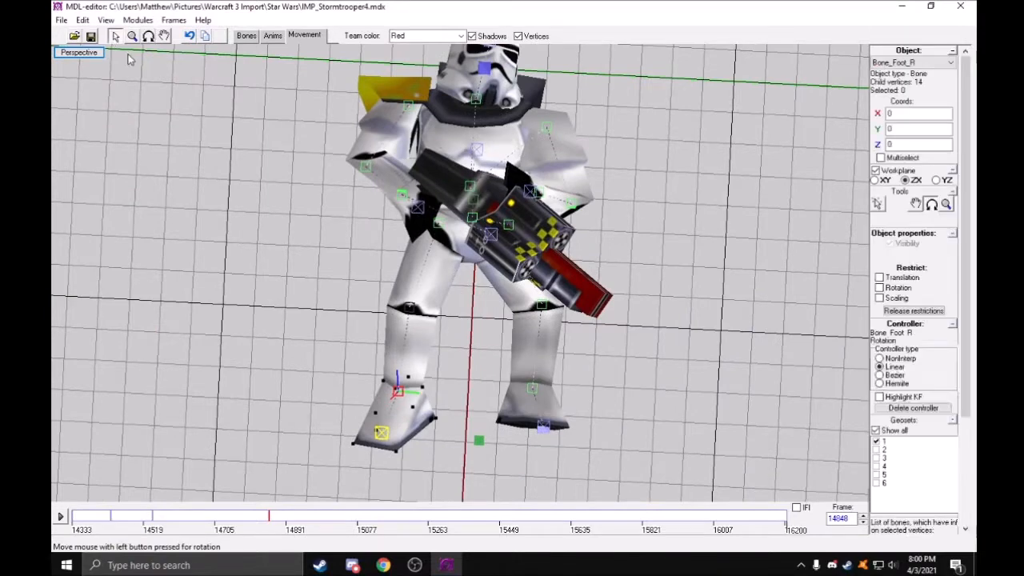
{"action": "left_click", "coordinate": [932, 203]}
{"action": "left_click_drag", "start_coordinate": [679, 241], "coordinate": [647, 271]}
{"action": "key", "text": "Escape"}
{"action": "key", "text": "w"}
Rotate Bone_Leg1_L inward in the XY plane so the left leg points nearly straight down from the hip
{"action": "left_click", "coordinate": [507, 225]}
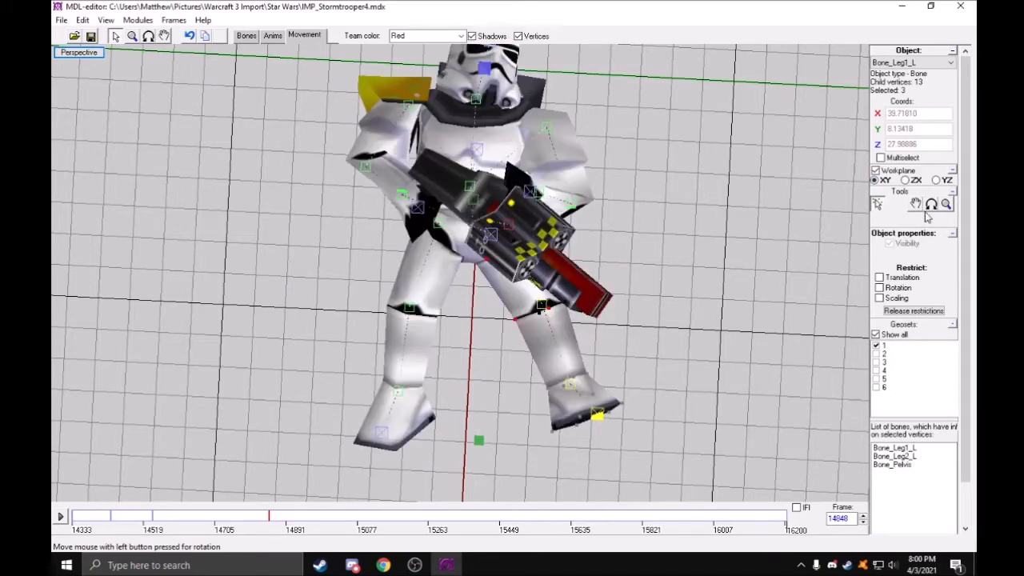
{"action": "left_click", "coordinate": [930, 205]}
{"action": "left_click_drag", "start_coordinate": [658, 276], "coordinate": [638, 298]}
{"action": "key", "text": "Escape"}
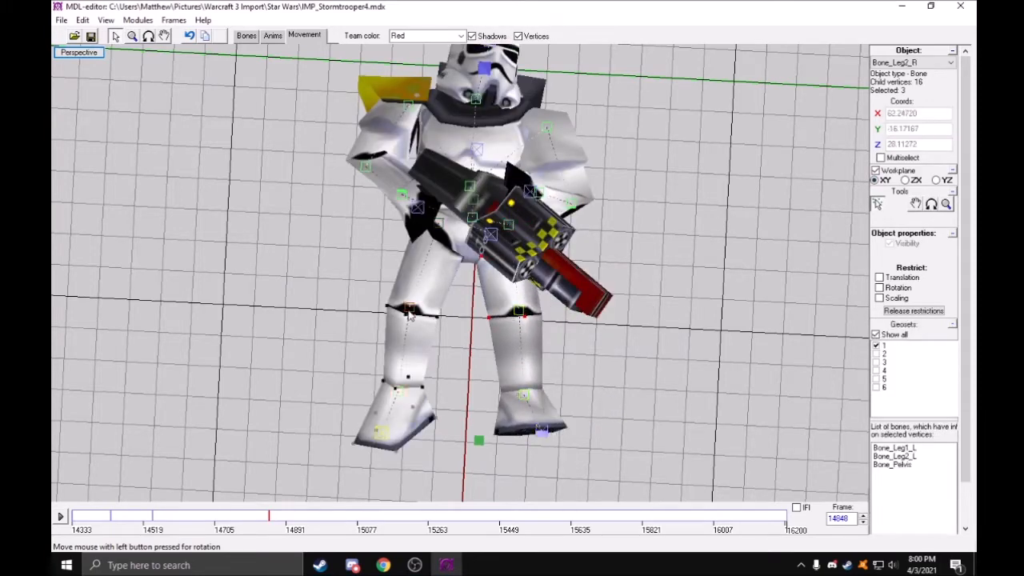
Rotate Bone_Leg2_R by -14 degrees in the ZX plane and swing it outward in the XY plane
{"action": "left_click", "coordinate": [931, 203]}
{"action": "left_click", "coordinate": [905, 180]}
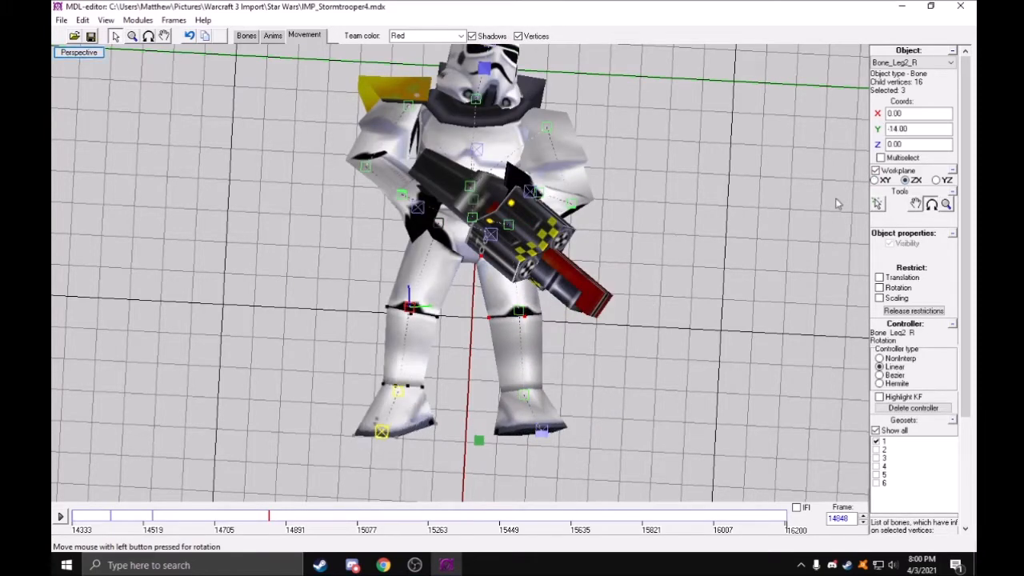
{"action": "left_click", "coordinate": [883, 182]}
{"action": "left_click_drag", "start_coordinate": [800, 209], "coordinate": [749, 259]}
{"action": "key", "text": "Escape"}
{"action": "left_click", "coordinate": [931, 205]}
{"action": "key", "text": "Escape"}
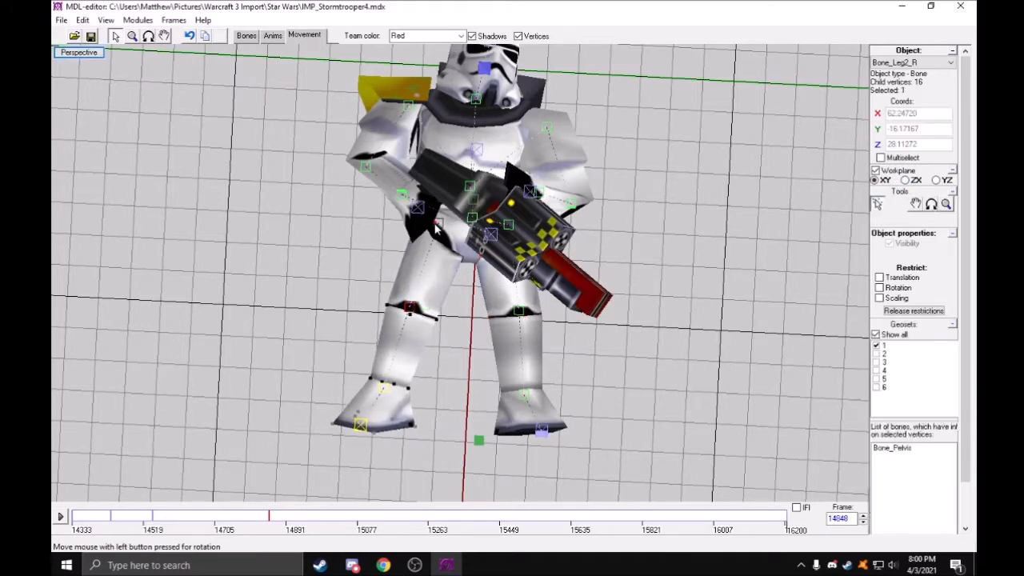
Rotate Bone_Leg1_R outward in the XY plane to spread the right leg
{"action": "left_click", "coordinate": [931, 204]}
{"action": "left_click_drag", "start_coordinate": [679, 263], "coordinate": [593, 278]}
{"action": "key", "text": "Escape"}
Rotate Bone_Head to face forward, turning it by -15 degrees in the XY plane
{"action": "middle_click_drag", "start_coordinate": [457, 162], "coordinate": [491, 218]}
{"action": "left_click", "coordinate": [512, 160]}
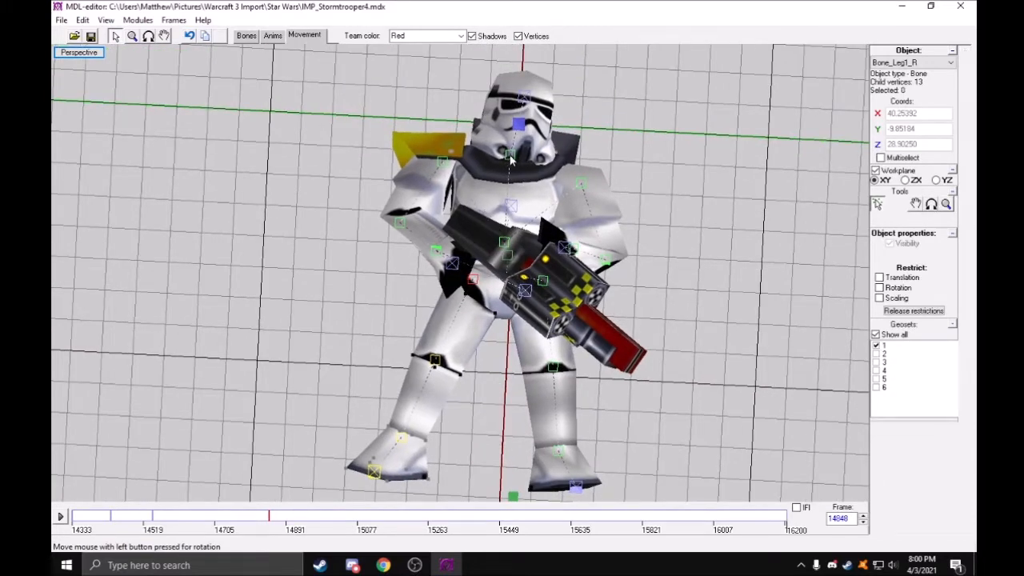
{"action": "left_click", "coordinate": [931, 204]}
{"action": "left_click", "coordinate": [936, 180]}
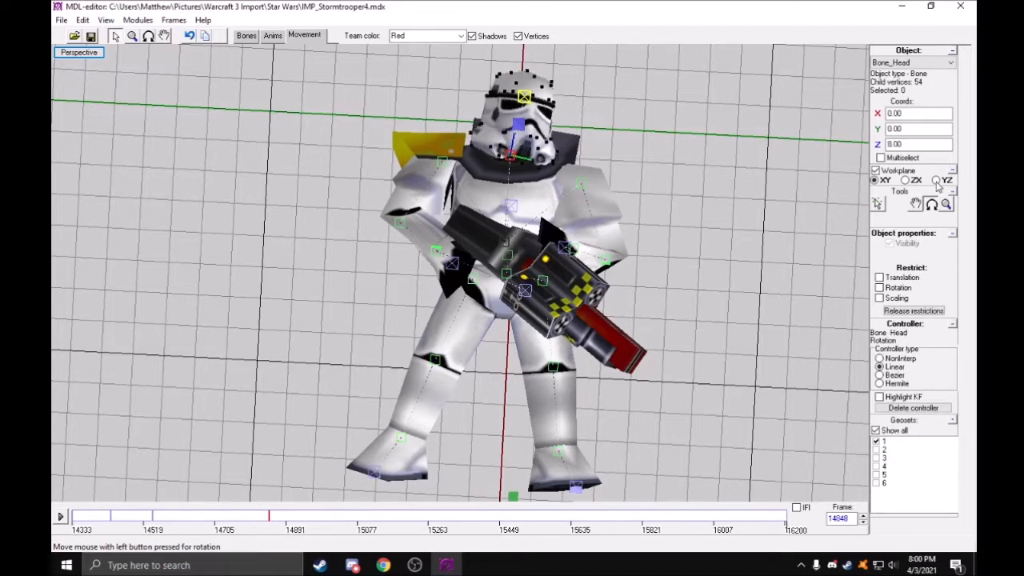
{"action": "left_click_drag", "start_coordinate": [729, 236], "coordinate": [734, 226]}
{"action": "left_click", "coordinate": [883, 180]}
{"action": "middle_click_drag", "start_coordinate": [533, 264], "coordinate": [529, 245]}
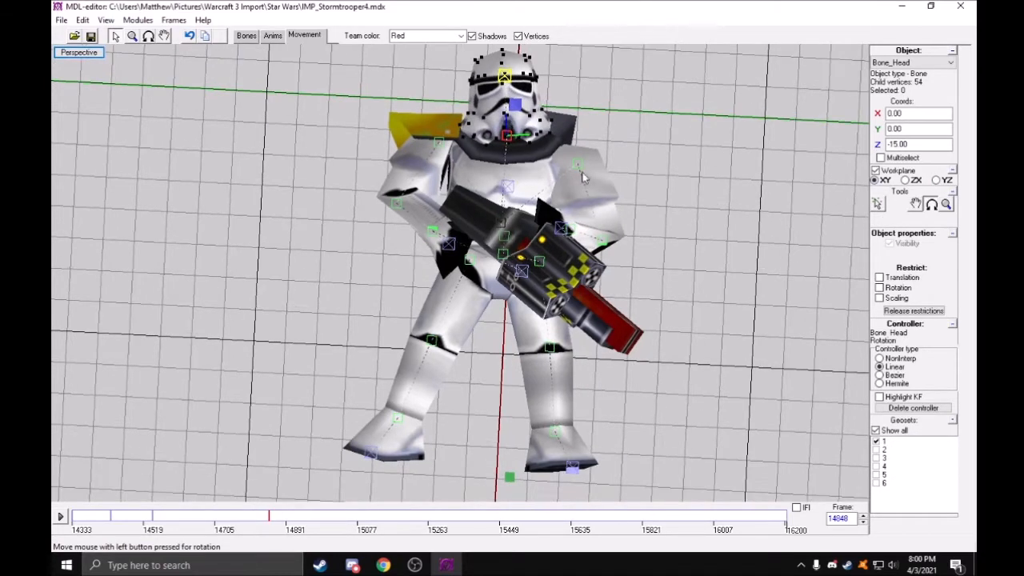
Rotate Bone_Arm1_L by -108 degrees in the ZX plane and 65 degrees in the YZ plane to free the left arm from the gun
{"action": "key", "text": "Escape"}
{"action": "left_click", "coordinate": [931, 204]}
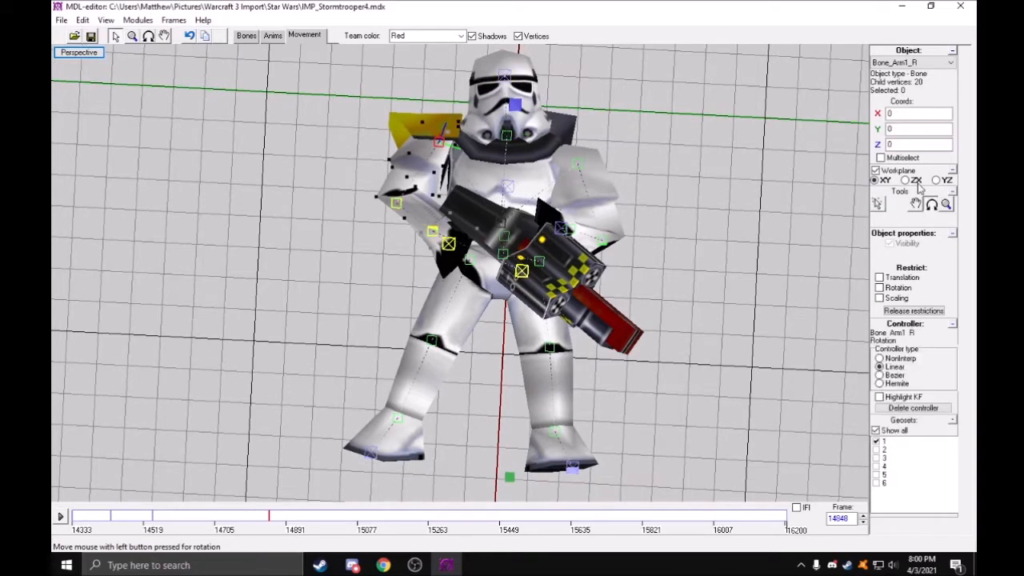
{"action": "mouse_move", "coordinate": [772, 186]}
{"action": "left_mouse_down"}
{"action": "mouse_move", "coordinate": [744, 196]}
{"action": "mouse_move", "coordinate": [773, 176]}
{"action": "left_mouse_up"}
{"action": "key", "text": "Escape"}
{"action": "left_click", "coordinate": [931, 204]}
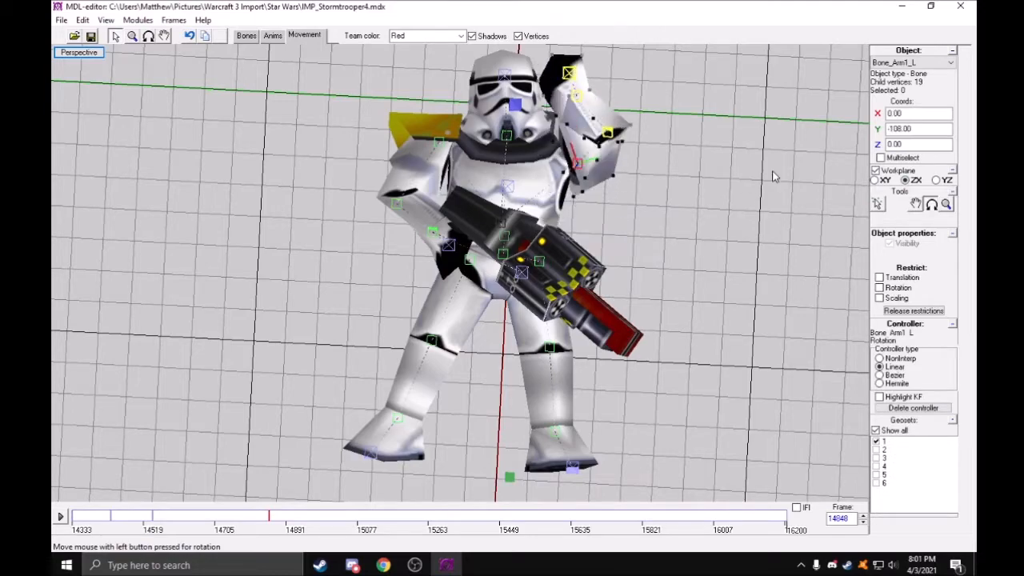
{"action": "left_click_drag", "start_coordinate": [814, 227], "coordinate": [773, 240]}
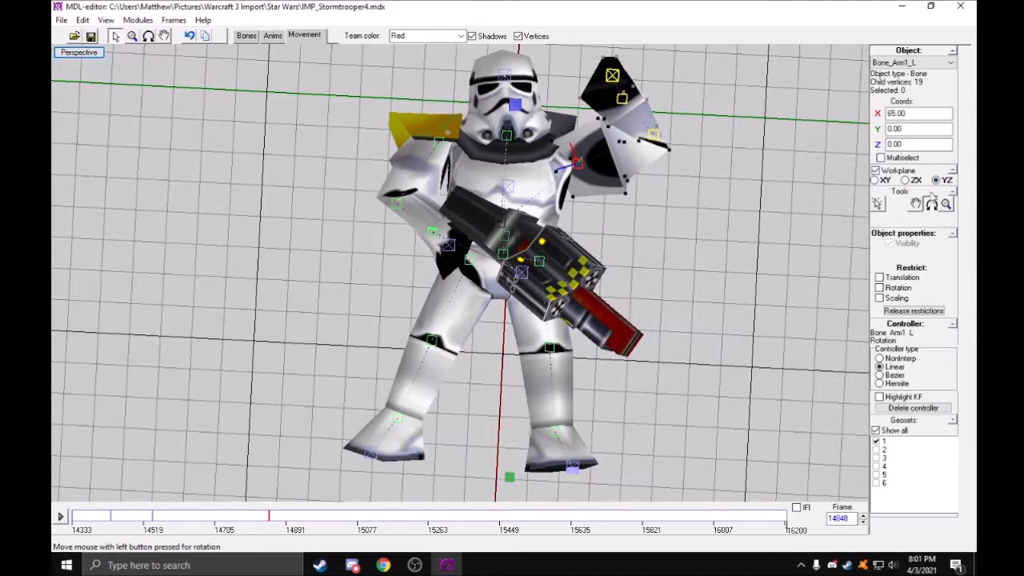
{"action": "left_click_drag", "start_coordinate": [771, 200], "coordinate": [796, 177]}
Translate Bone_Arm1_L to bring the detached upper left arm closer to the shoulder
{"action": "right_click_drag", "start_coordinate": [709, 209], "coordinate": [653, 293]}
{"action": "scroll", "coordinate": [375, 297], "scroll_direction": "up", "scroll_amount": 5}
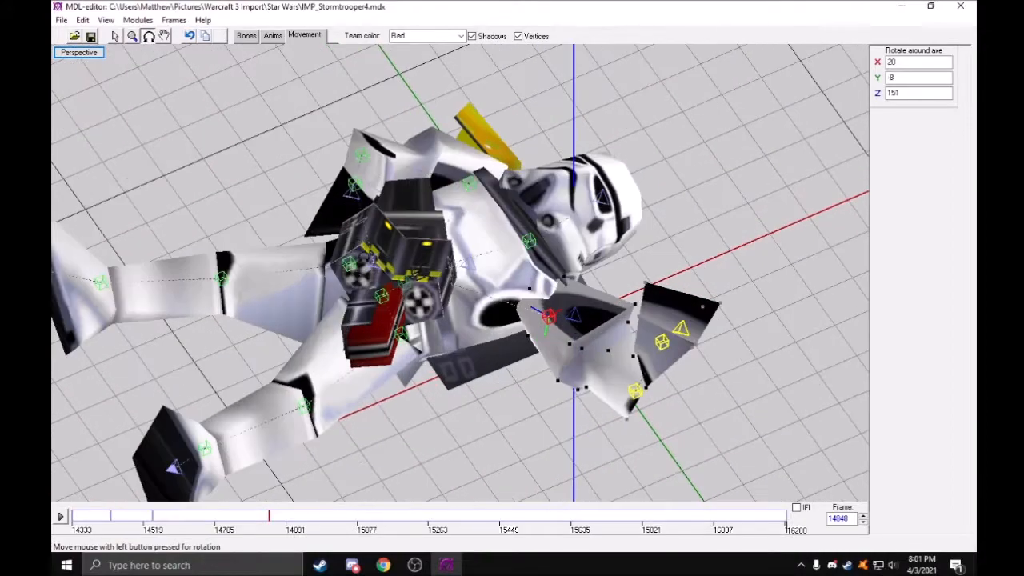
{"action": "left_click", "coordinate": [115, 37]}
{"action": "left_click", "coordinate": [916, 204]}
{"action": "left_click_drag", "start_coordinate": [740, 243], "coordinate": [700, 225]}
{"action": "left_click", "coordinate": [875, 180]}
{"action": "left_click", "coordinate": [875, 180]}
{"action": "left_click_drag", "start_coordinate": [773, 247], "coordinate": [750, 244]}
Rotate Bone_Arm1_L and Bone_Arm2_L so the left arm extends sideways from the body
{"action": "key", "text": "r"}
{"action": "left_click_drag", "start_coordinate": [517, 270], "coordinate": [515, 192]}
{"action": "left_click", "coordinate": [115, 36]}
{"action": "left_click", "coordinate": [931, 204]}
{"action": "left_click_drag", "start_coordinate": [820, 234], "coordinate": [791, 270]}
{"action": "left_click", "coordinate": [930, 207]}
{"action": "middle_click_drag", "start_coordinate": [715, 304], "coordinate": [656, 273]}
{"action": "key", "text": "Escape"}
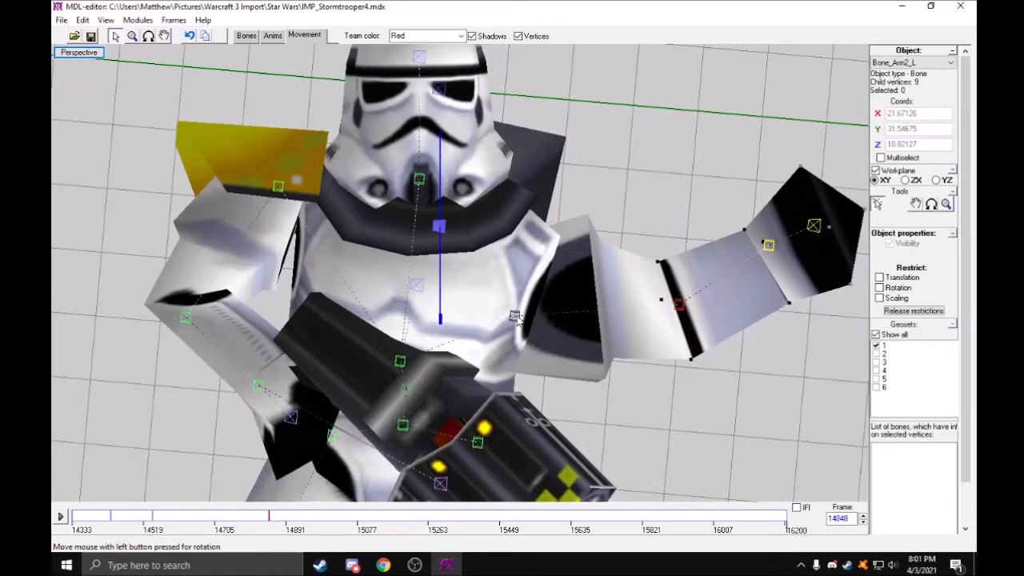
Translate Bone_Arm1_L in the ZX plane to X 24.22522 and Z 28.14061
{"action": "mouse_move", "coordinate": [515, 316]}
{"action": "middle_mouse_down"}
{"action": "mouse_move", "coordinate": [539, 279]}
{"action": "mouse_move", "coordinate": [512, 183]}
{"action": "mouse_move", "coordinate": [536, 290]}
{"action": "mouse_move", "coordinate": [518, 300]}
{"action": "middle_mouse_up"}
{"action": "left_click_drag", "start_coordinate": [518, 301], "coordinate": [512, 296]}
{"action": "left_click", "coordinate": [132, 37]}
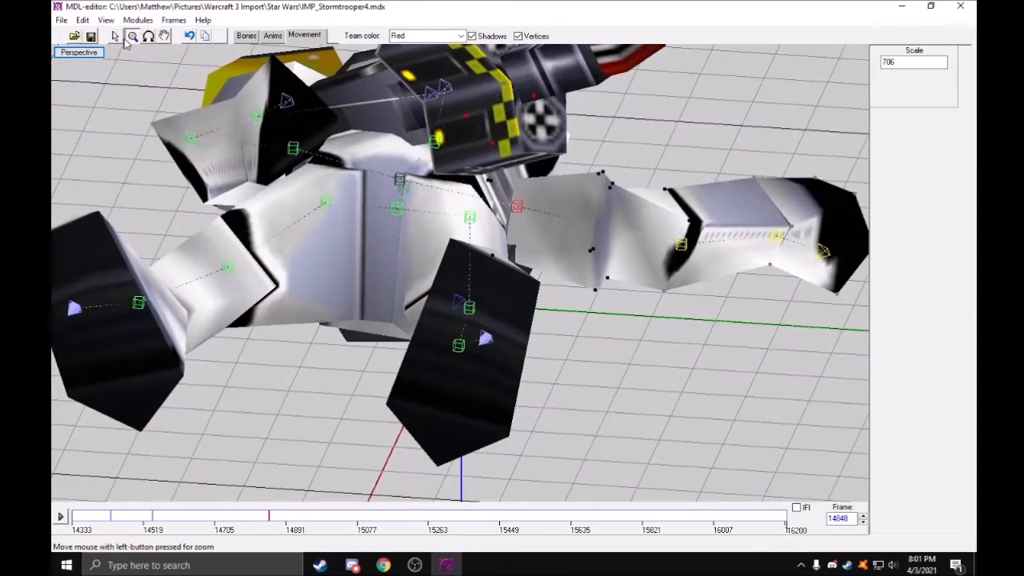
{"action": "left_click", "coordinate": [115, 36]}
{"action": "left_click", "coordinate": [915, 204]}
{"action": "left_click", "coordinate": [913, 180]}
{"action": "left_click_drag", "start_coordinate": [681, 245], "coordinate": [682, 211]}
Lower the left arm by rotating Bone_Arm1_L, and move the bone to X 20.90615 and Y 11.90931
{"action": "key", "text": "r"}
{"action": "left_click_drag", "start_coordinate": [536, 218], "coordinate": [438, 144]}
{"action": "left_click", "coordinate": [115, 36]}
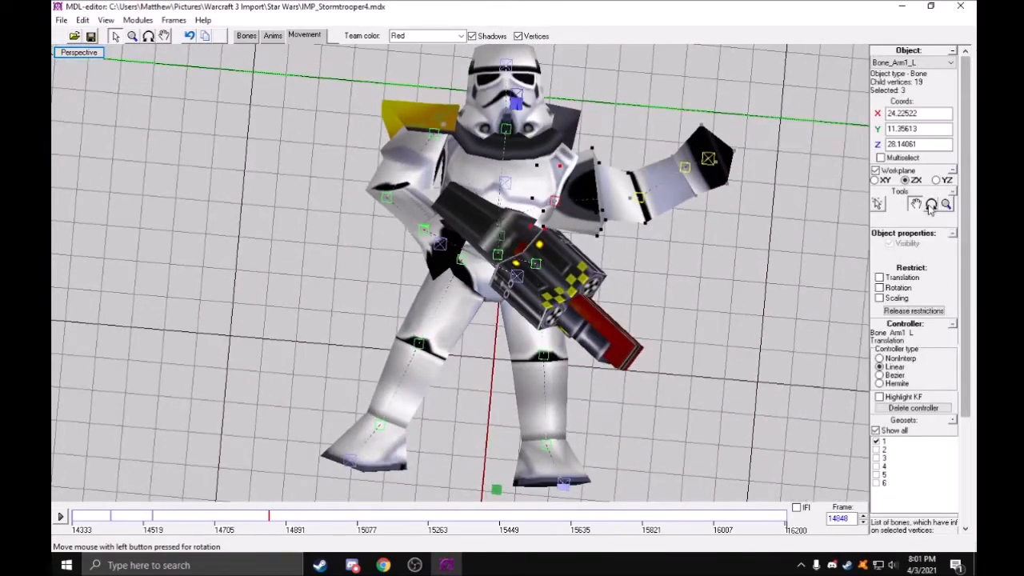
{"action": "left_click_drag", "start_coordinate": [776, 239], "coordinate": [851, 214]}
{"action": "left_click", "coordinate": [876, 180]}
{"action": "left_click", "coordinate": [916, 204]}
{"action": "left_click_drag", "start_coordinate": [733, 244], "coordinate": [772, 208]}
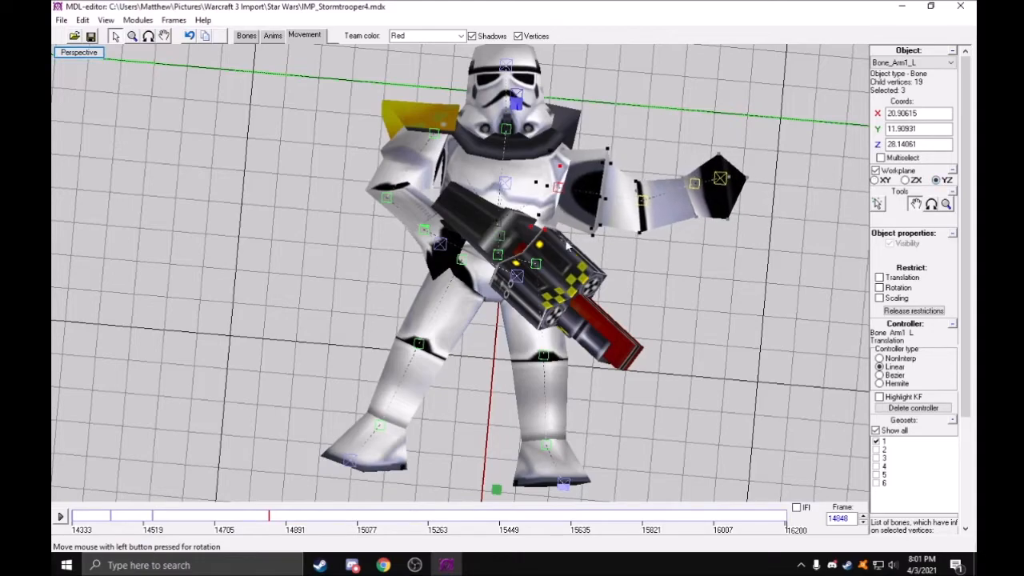
Rotate Bone_Leg2_L by about 9 degrees in the ZX plane and adjust Bone_Leg1_L's rotation in the same plane
{"action": "middle_click_drag", "start_coordinate": [577, 239], "coordinate": [503, 210]}
{"action": "left_click_drag", "start_coordinate": [504, 212], "coordinate": [476, 286]}
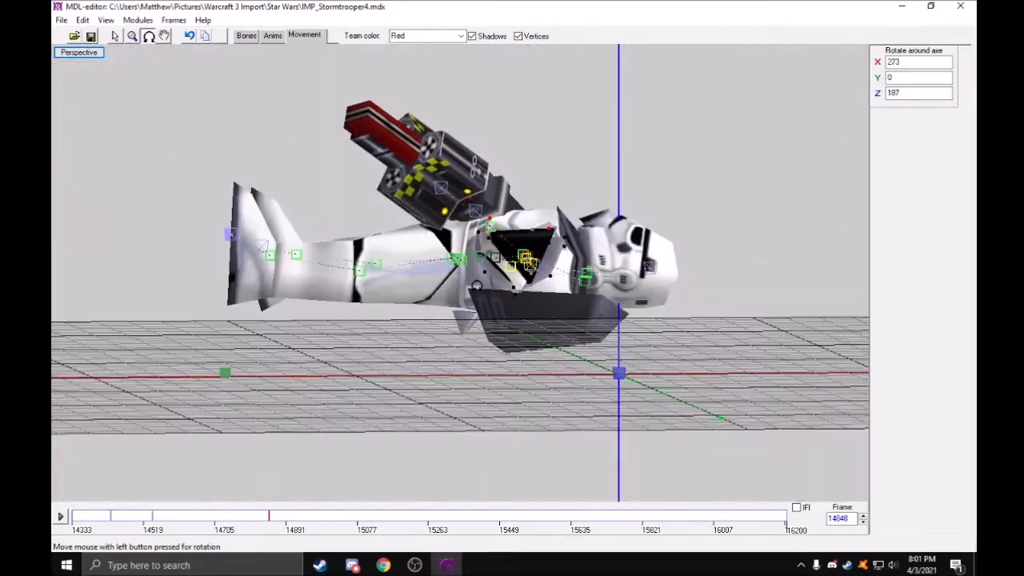
{"action": "left_click", "coordinate": [115, 38]}
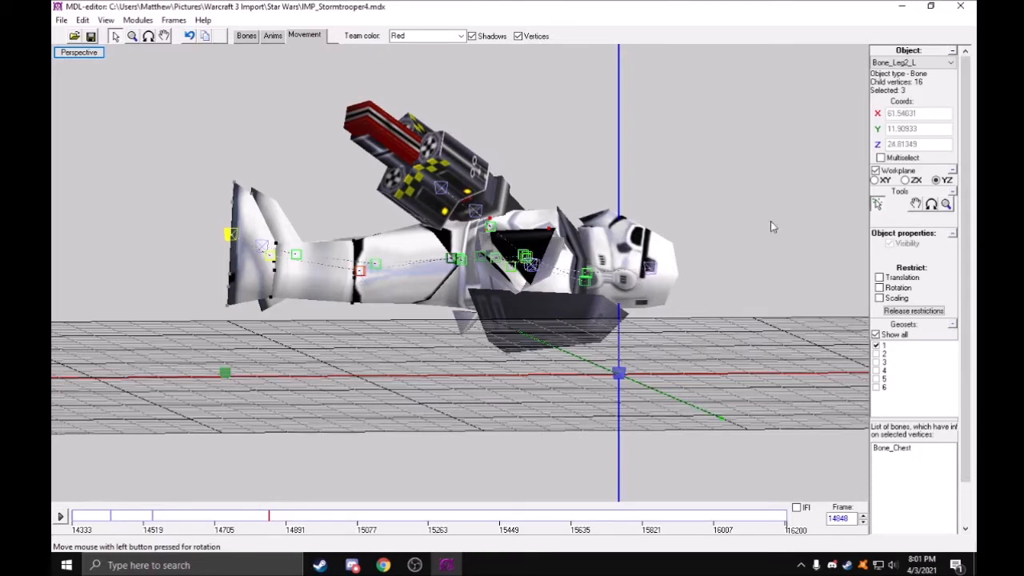
{"action": "left_click", "coordinate": [933, 204]}
{"action": "left_click", "coordinate": [910, 181]}
{"action": "left_click_drag", "start_coordinate": [672, 260], "coordinate": [661, 276]}
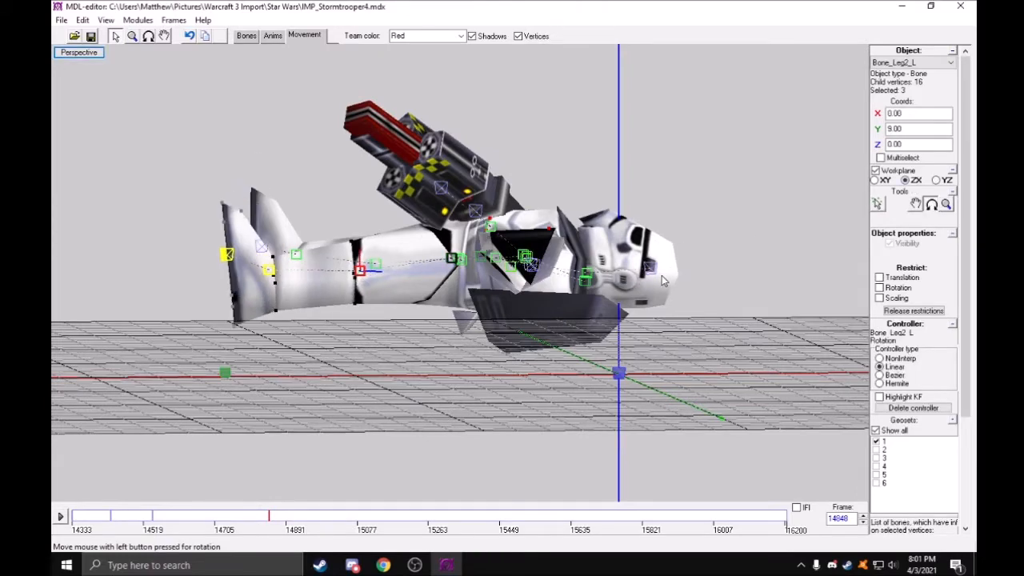
{"action": "left_click", "coordinate": [450, 266]}
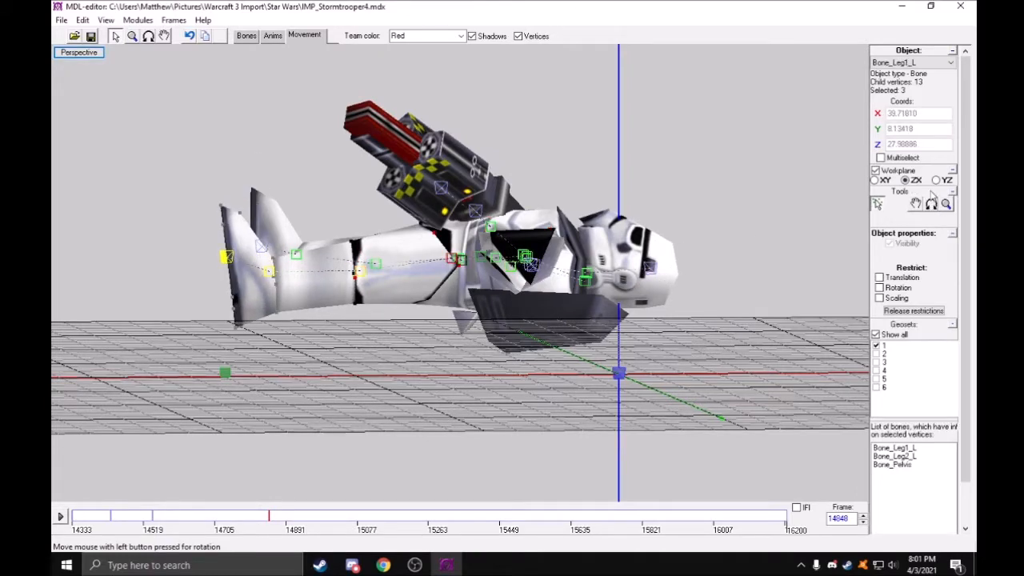
{"action": "left_click", "coordinate": [931, 204]}
{"action": "left_click_drag", "start_coordinate": [676, 234], "coordinate": [542, 218]}
Lower the whole body toward the ground by translating Bone_Root to Z 10.62243
{"action": "left_click", "coordinate": [491, 264]}
{"action": "left_click", "coordinate": [480, 260]}
{"action": "left_click", "coordinate": [912, 204]}
{"action": "key", "text": "r"}
{"action": "left_click_drag", "start_coordinate": [297, 185], "coordinate": [296, 189]}
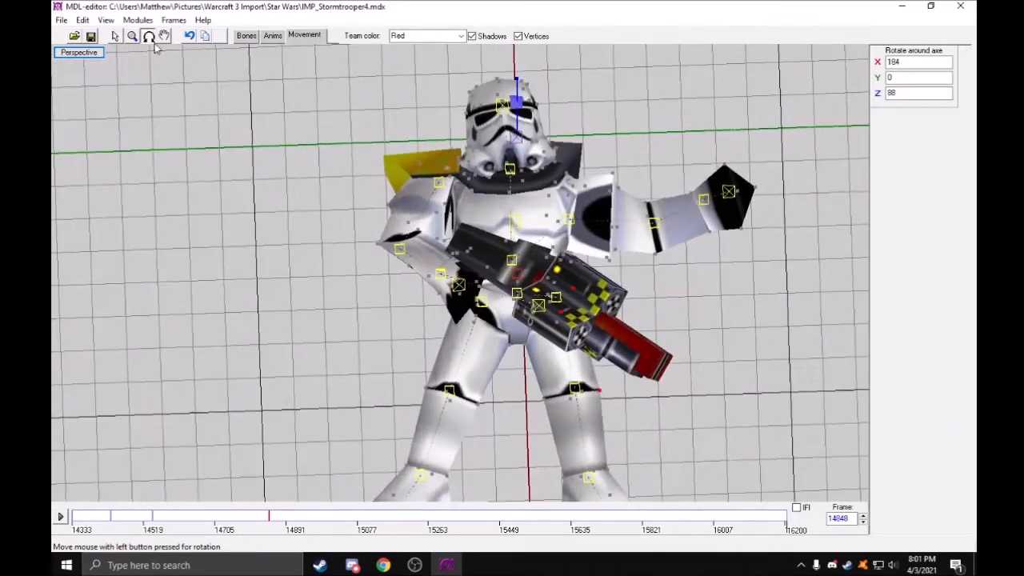
{"action": "left_click", "coordinate": [117, 37]}
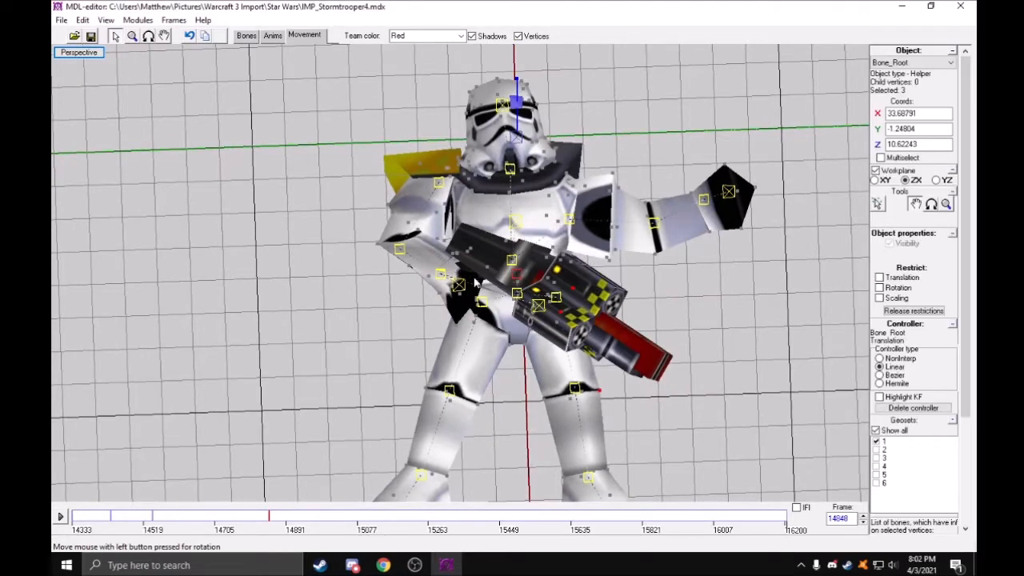
{"action": "key", "text": "Escape"}
Rotate Bone_Hand_R with the gun, turning it by -32 degrees in the XY plane
{"action": "left_click", "coordinate": [440, 274]}
{"action": "left_click", "coordinate": [933, 206]}
{"action": "left_click_drag", "start_coordinate": [838, 213], "coordinate": [822, 214]}
{"action": "left_click", "coordinate": [874, 180]}
{"action": "mouse_move", "coordinate": [770, 236]}
{"action": "left_mouse_down"}
{"action": "mouse_move", "coordinate": [737, 243]}
{"action": "mouse_move", "coordinate": [753, 246]}
{"action": "left_mouse_up"}
{"action": "left_click_drag", "start_coordinate": [512, 227], "coordinate": [572, 322]}
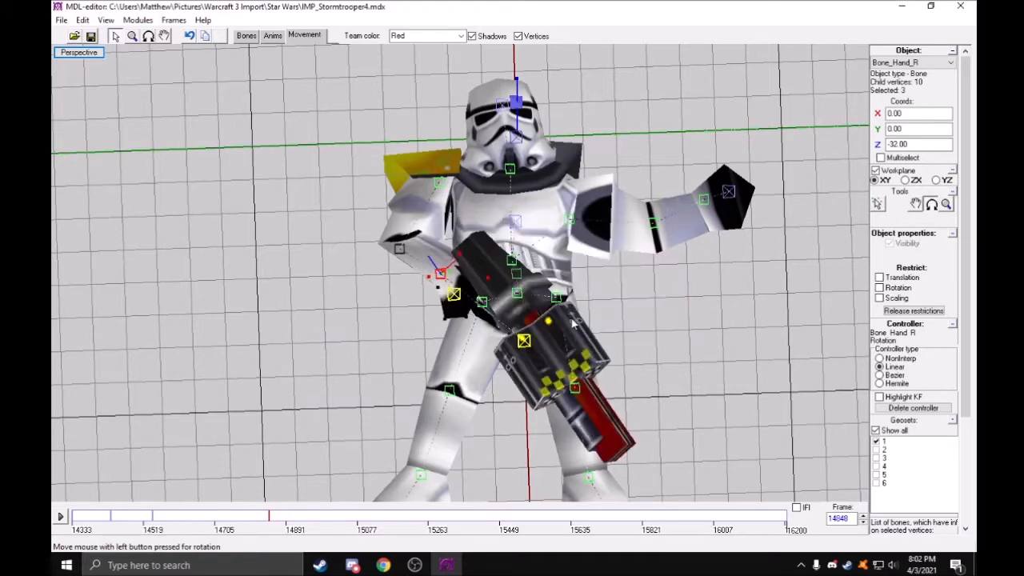
{"action": "left_click_drag", "start_coordinate": [370, 304], "coordinate": [409, 292]}
{"action": "key", "text": "Escape"}
Rotate Bone_Arm1_R in the XY plane to swing the right arm away from the torso
{"action": "left_click", "coordinate": [439, 184]}
{"action": "left_click", "coordinate": [930, 204]}
{"action": "left_click_drag", "start_coordinate": [792, 233], "coordinate": [784, 268]}
{"action": "key", "text": "Escape"}
Rotate Bone_Arm1_R in the ZX plane to adjust the height of the right arm
{"action": "key", "text": "r"}
{"action": "left_click_drag", "start_coordinate": [426, 261], "coordinate": [492, 211]}
{"action": "key", "text": "Escape"}
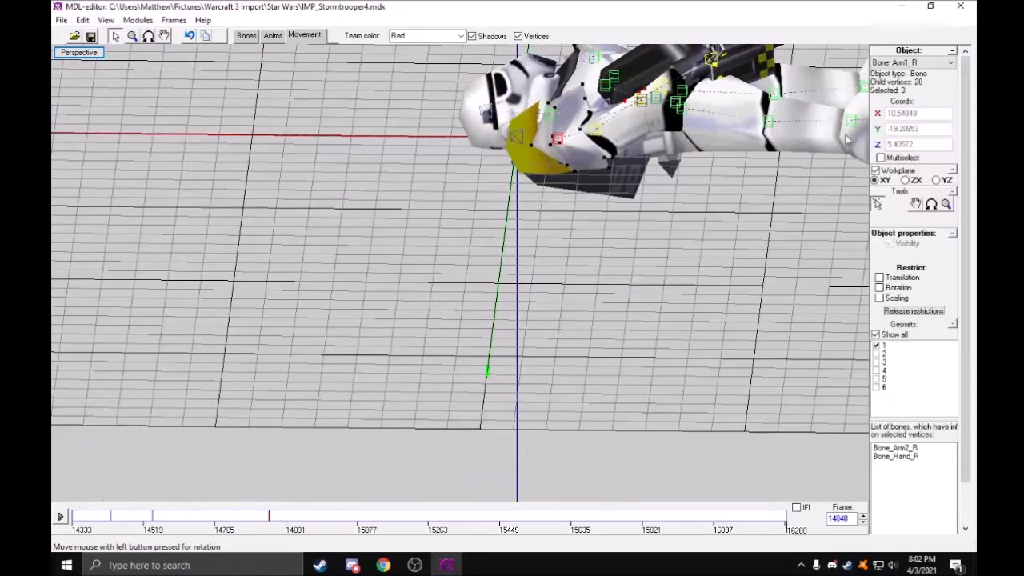
{"action": "left_click", "coordinate": [906, 180]}
{"action": "left_click", "coordinate": [930, 205]}
{"action": "left_click_drag", "start_coordinate": [783, 247], "coordinate": [766, 256]}
Rotate the right hand bone in the XY plane so the gun lies beside the right leg
{"action": "key", "text": "r"}
{"action": "left_click_drag", "start_coordinate": [690, 227], "coordinate": [585, 312]}
{"action": "left_click", "coordinate": [115, 36]}
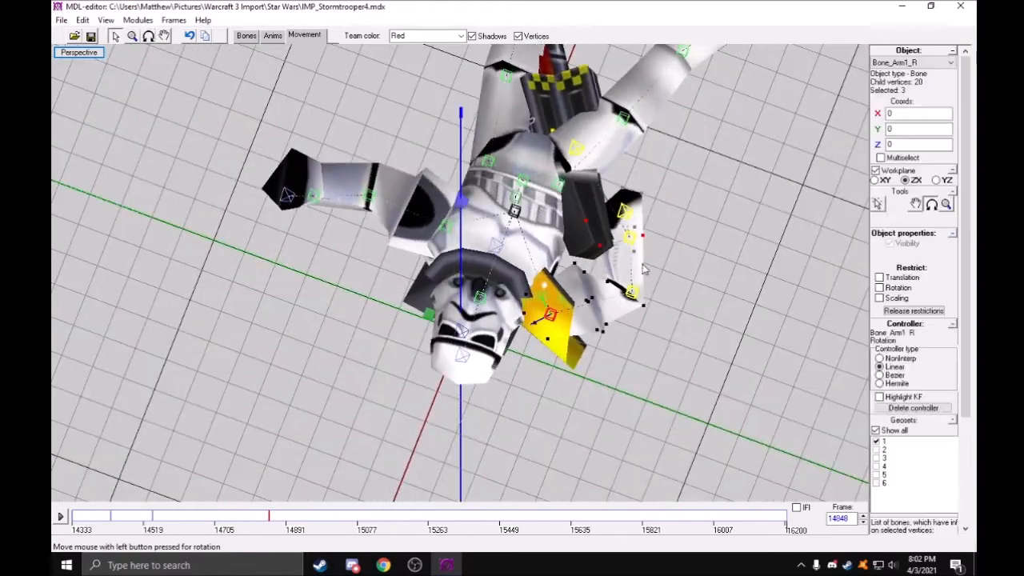
{"action": "key", "text": "Escape"}
{"action": "left_click", "coordinate": [931, 205]}
{"action": "left_click", "coordinate": [875, 180]}
{"action": "left_click_drag", "start_coordinate": [748, 238], "coordinate": [467, 128]}
{"action": "key", "text": "Escape"}
{"action": "left_click", "coordinate": [931, 205]}
{"action": "key", "text": "r"}
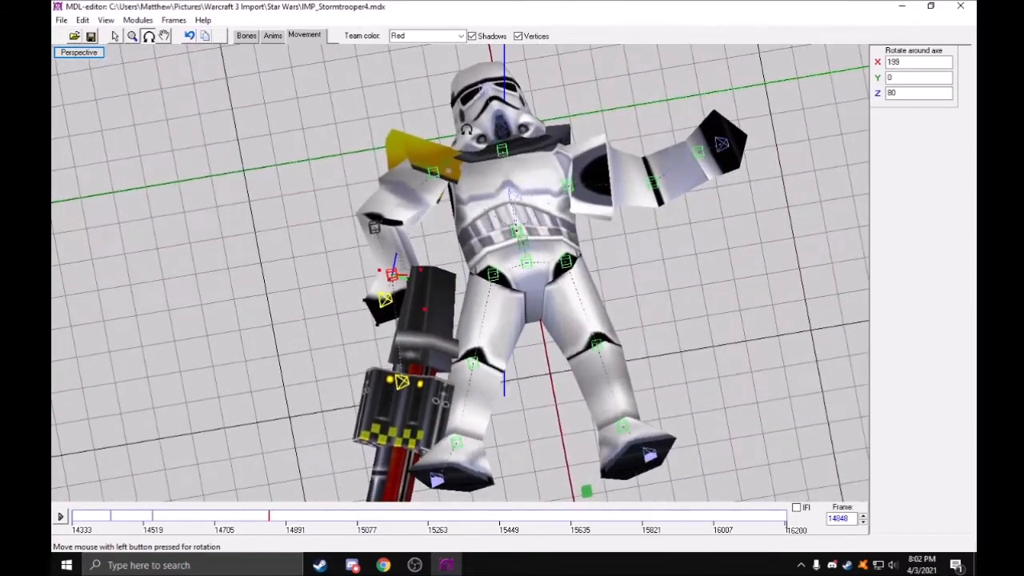
{"action": "left_click", "coordinate": [113, 37]}
Delete the two intermediate keyframes between frames 14333 and 14848
{"action": "key", "text": "Escape"}
{"action": "left_click", "coordinate": [523, 244]}
{"action": "left_click", "coordinate": [931, 204]}
{"action": "mouse_move", "coordinate": [573, 404]}
{"action": "middle_mouse_down"}
{"action": "mouse_move", "coordinate": [517, 336]}
{"action": "mouse_move", "coordinate": [609, 399]}
{"action": "middle_mouse_up"}
{"action": "scroll", "coordinate": [610, 399], "scroll_direction": "down", "scroll_amount": 2}
{"action": "left_click", "coordinate": [148, 526]}
{"action": "left_click", "coordinate": [113, 527]}
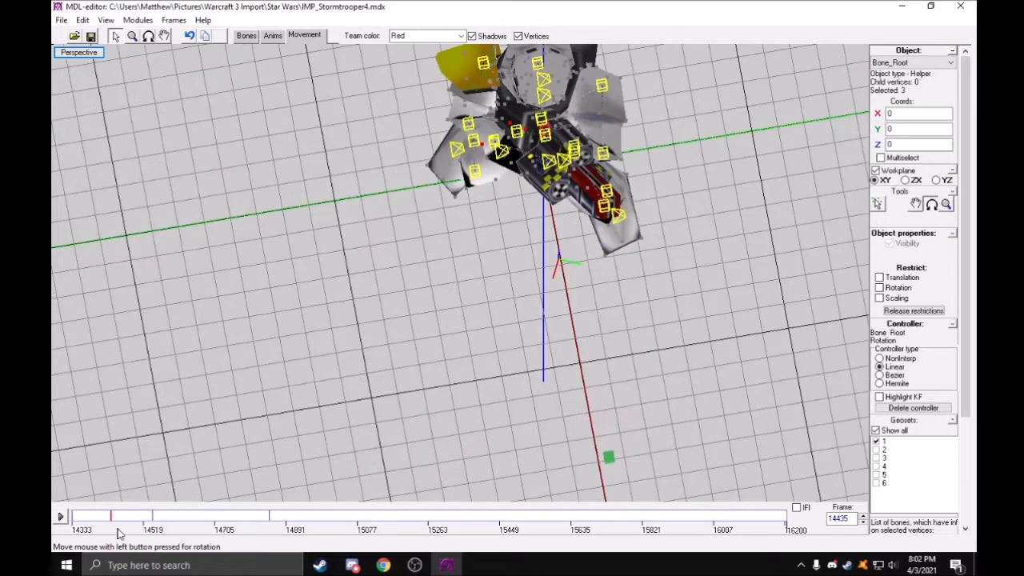
{"action": "key", "text": "Right"}
{"action": "key", "text": "Left"}
{"action": "key", "text": "Left"}
{"action": "key", "text": "Right"}
{"action": "key", "text": "Right"}
{"action": "key", "text": "Right"}
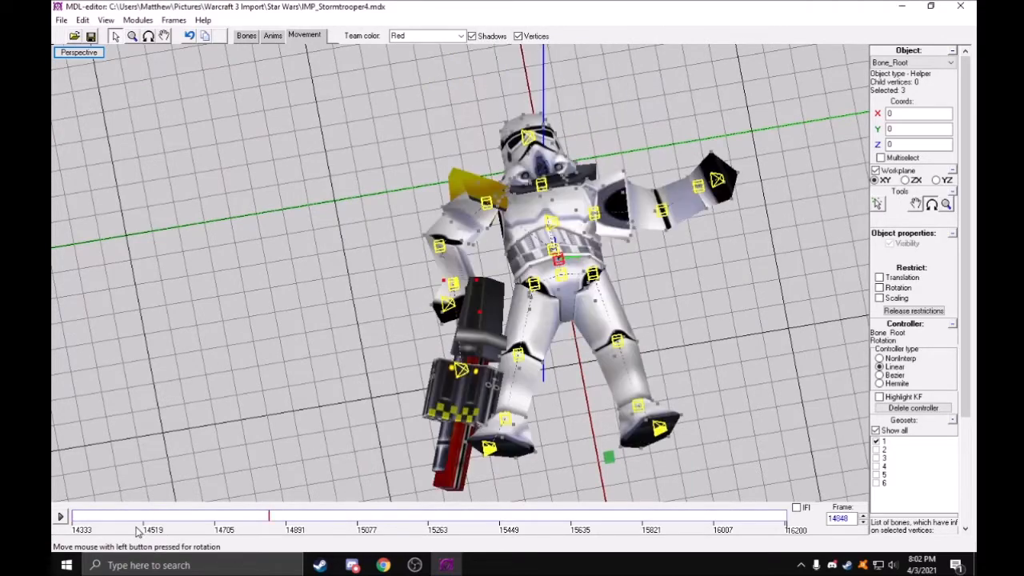
Translate Bone_Root in the XY plane to X -61.04275, Y -0.90231 at frame 14848
{"action": "left_click", "coordinate": [914, 204]}
{"action": "left_click_drag", "start_coordinate": [800, 224], "coordinate": [569, 215]}
{"action": "middle_click_drag", "start_coordinate": [569, 215], "coordinate": [595, 420]}
{"action": "key", "text": "r"}
{"action": "left_click_drag", "start_coordinate": [587, 356], "coordinate": [494, 262]}
{"action": "left_click", "coordinate": [114, 38]}
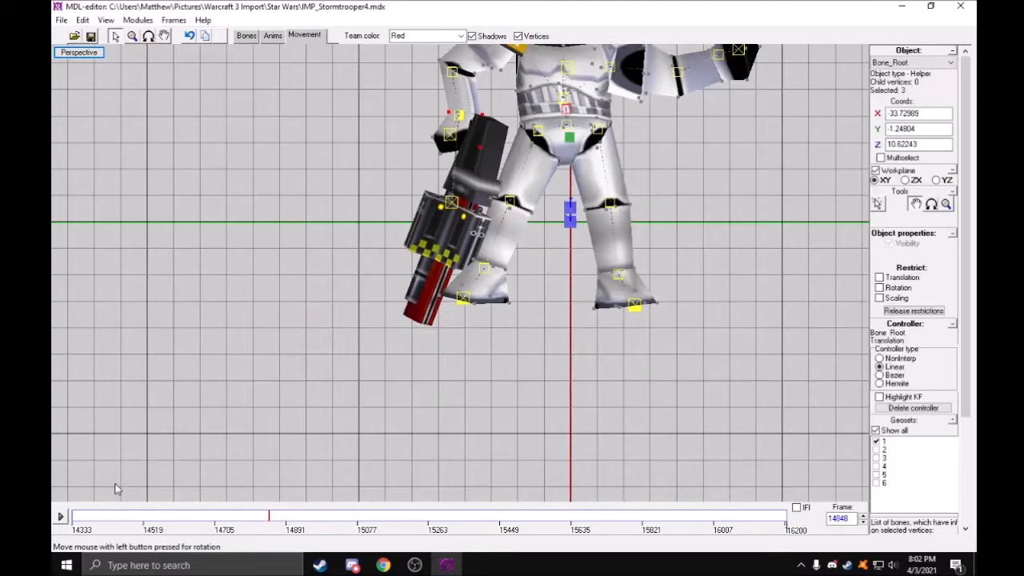
{"action": "left_click_drag", "start_coordinate": [652, 264], "coordinate": [671, 205]}
{"action": "left_click", "coordinate": [936, 180]}
{"action": "left_click_drag", "start_coordinate": [785, 258], "coordinate": [739, 259]}
{"action": "key", "text": "Left"}
{"action": "key", "text": "Right"}
{"action": "left_click_drag", "start_coordinate": [310, 380], "coordinate": [336, 381]}
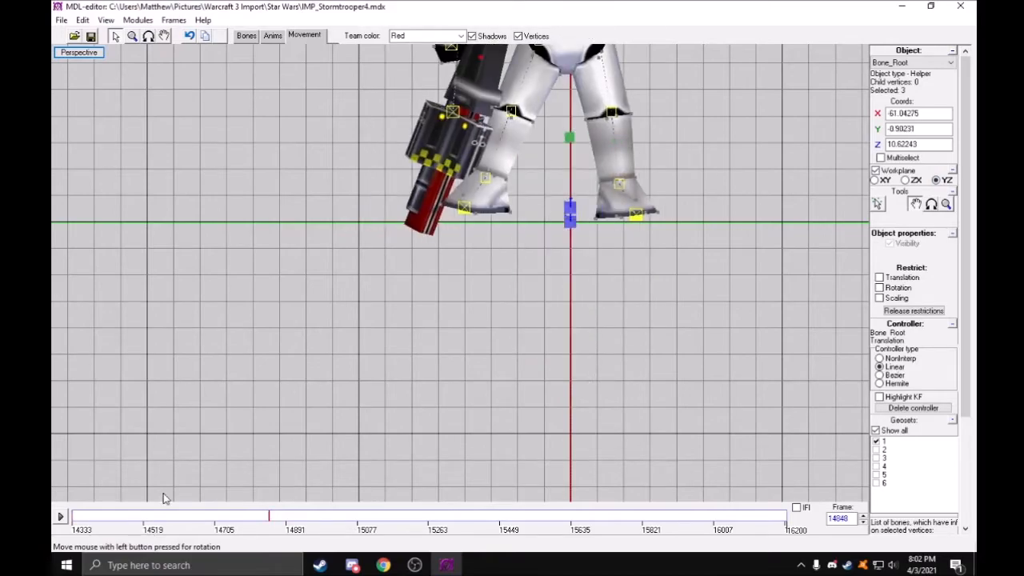
Shift Bone_Root further back in the XY plane to X -70.37754
{"action": "key", "text": "ctrl+Left"}
{"action": "key", "text": "ctrl+Right"}
{"action": "key", "text": "ctrl+Left"}
{"action": "key", "text": "r"}
{"action": "left_click_drag", "start_coordinate": [377, 345], "coordinate": [352, 312]}
{"action": "key", "text": "ctrl+Right"}
{"action": "key", "text": "ctrl+Left"}
{"action": "key", "text": "ctrl+Right"}
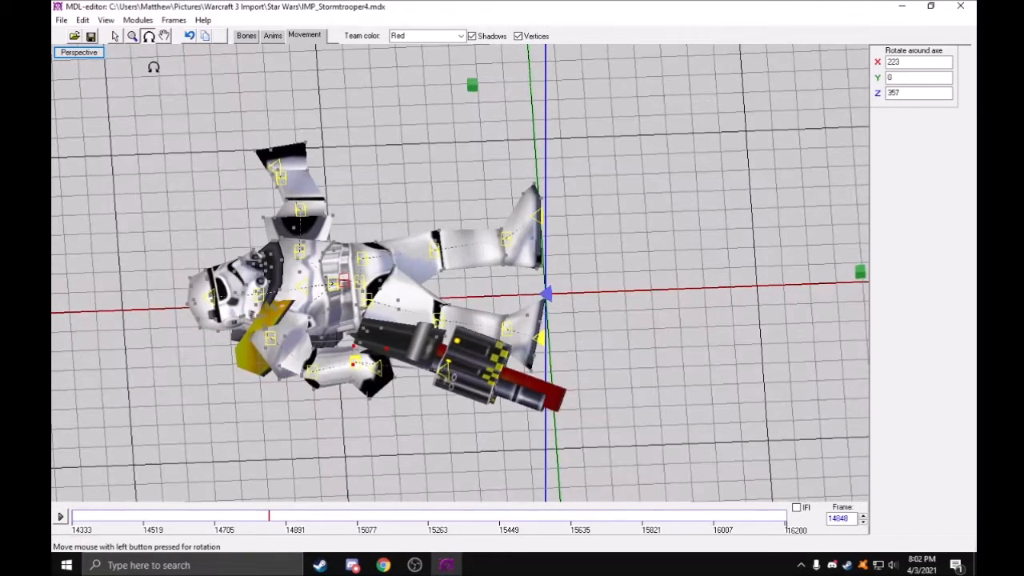
{"action": "left_click", "coordinate": [115, 36]}
{"action": "left_click", "coordinate": [876, 180]}
{"action": "left_click_drag", "start_coordinate": [627, 277], "coordinate": [599, 294]}
Copy the lying pose at frame 14848 and remove it from that keyframe
{"action": "key", "text": "ctrl+Left"}
{"action": "key", "text": "ctrl+Right"}
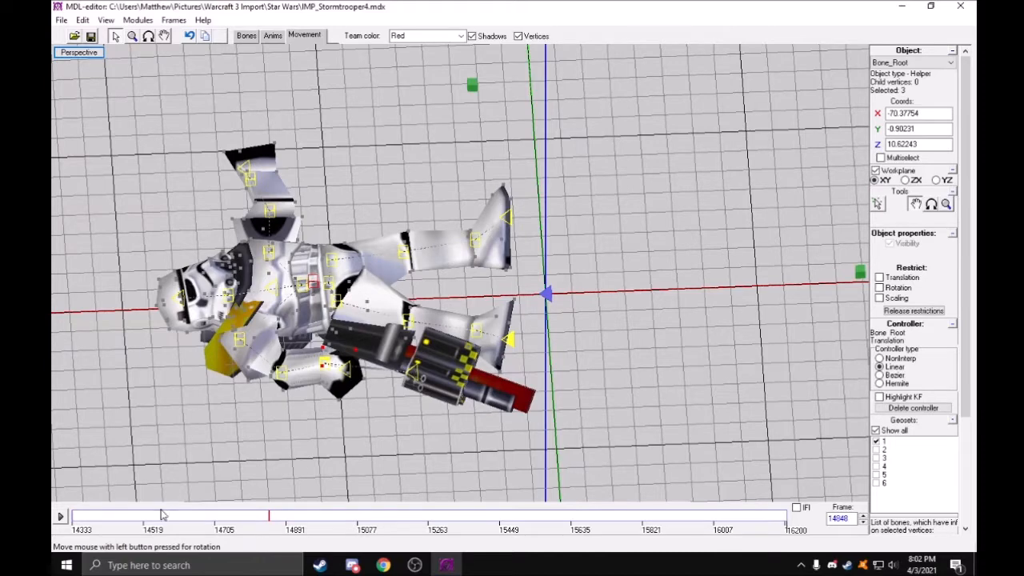
{"action": "left_click", "coordinate": [416, 519]}
{"action": "key", "text": "Delete"}
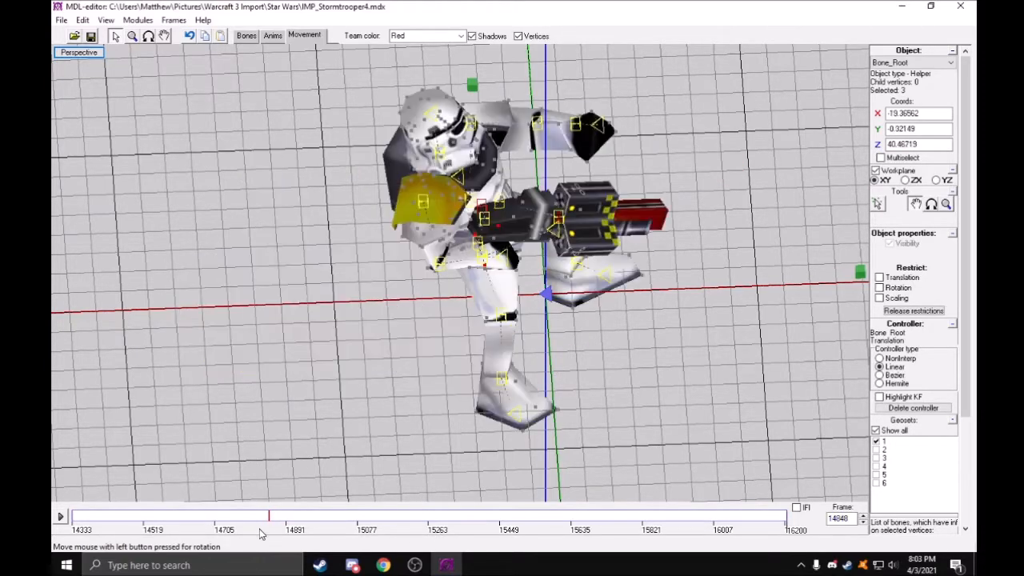
Pose the right leg at frame 14848 by rotating Bone_Leg2_R and Bone_Leg1_R, finishing with a 13 degree ZX rotation of Bone_Leg2_R
{"action": "left_click_drag", "start_coordinate": [402, 407], "coordinate": [421, 320]}
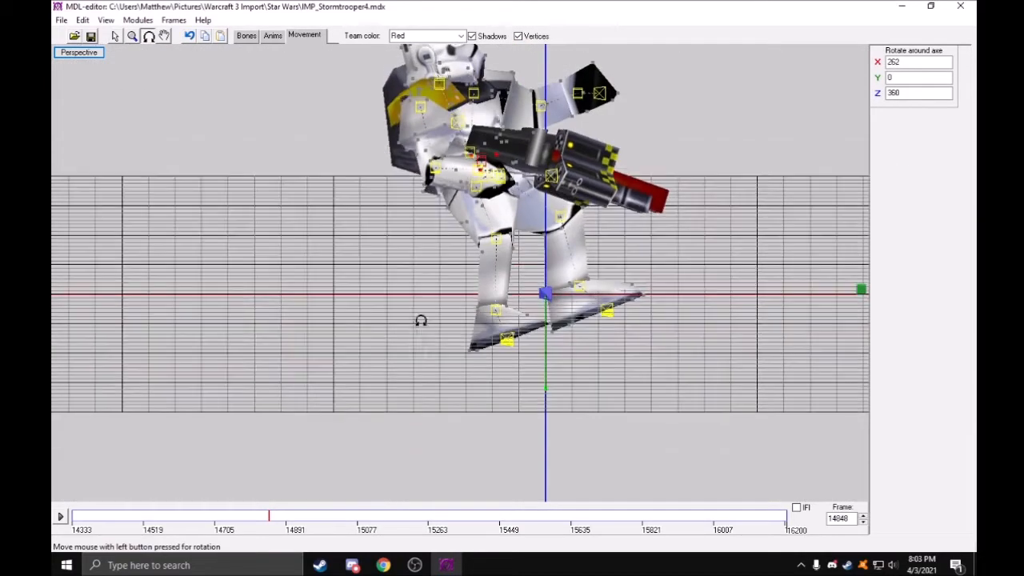
{"action": "left_click", "coordinate": [114, 36]}
{"action": "left_click", "coordinate": [495, 238]}
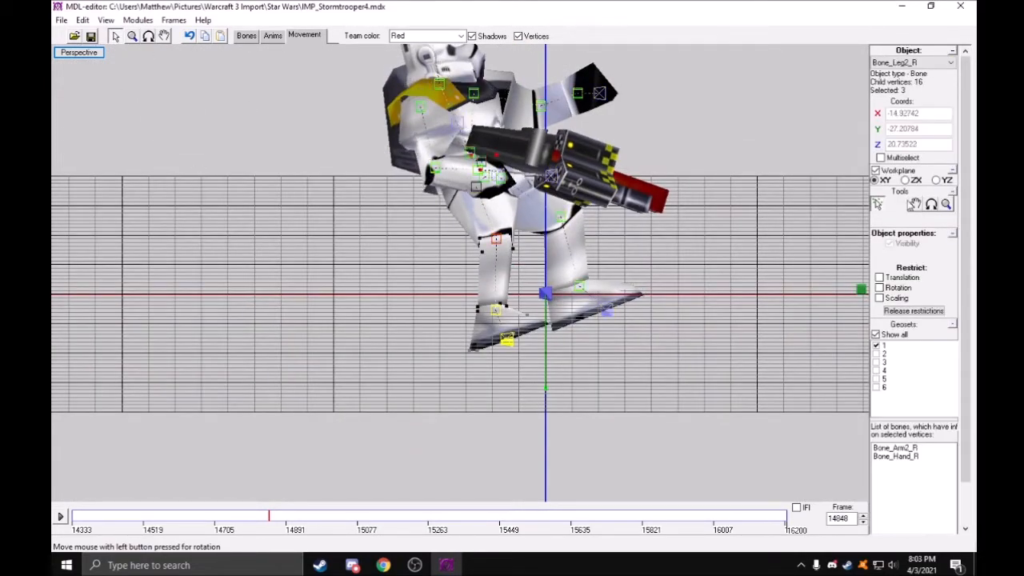
{"action": "left_click_drag", "start_coordinate": [728, 264], "coordinate": [688, 297]}
{"action": "left_click", "coordinate": [476, 188]}
{"action": "left_click", "coordinate": [931, 204]}
{"action": "left_click_drag", "start_coordinate": [664, 320], "coordinate": [681, 302]}
{"action": "left_click", "coordinate": [522, 214]}
{"action": "left_click_drag", "start_coordinate": [788, 262], "coordinate": [781, 280]}
Paste the copied lying pose at frame 15261
{"action": "left_click", "coordinate": [420, 520]}
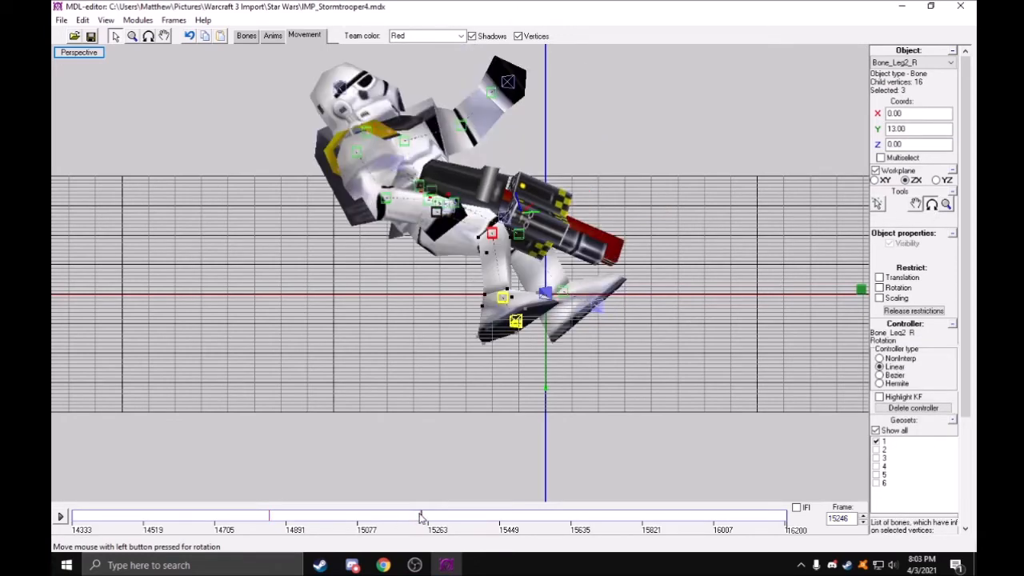
{"action": "left_click_drag", "start_coordinate": [420, 518], "coordinate": [428, 516]}
{"action": "key", "text": "ctrl+v"}
{"action": "left_click_drag", "start_coordinate": [390, 310], "coordinate": [338, 322]}
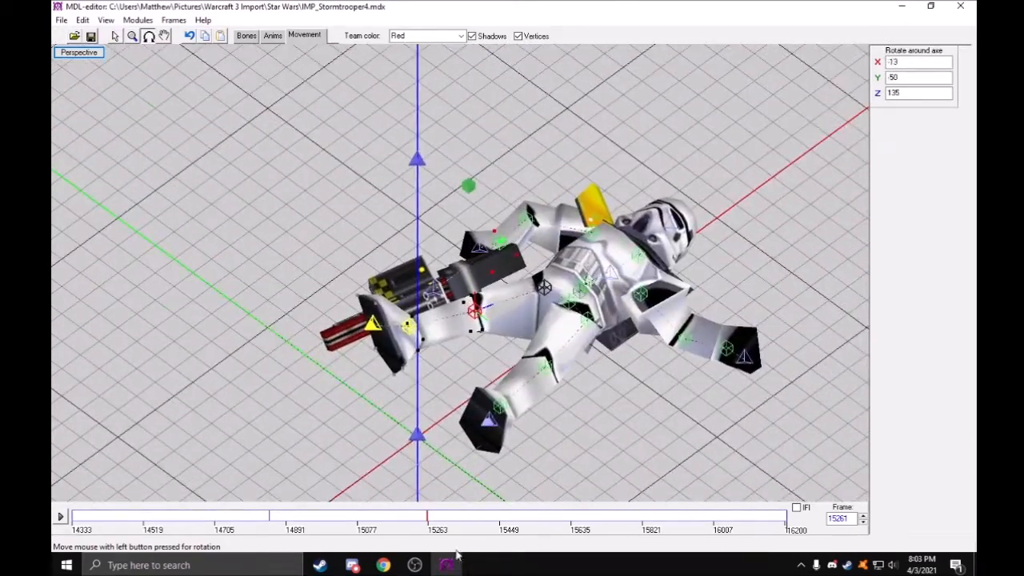
Play the animation from frame 14333 and move the lying pose to frame 14962
{"action": "left_click_drag", "start_coordinate": [258, 533], "coordinate": [74, 518]}
{"action": "left_click", "coordinate": [61, 516]}
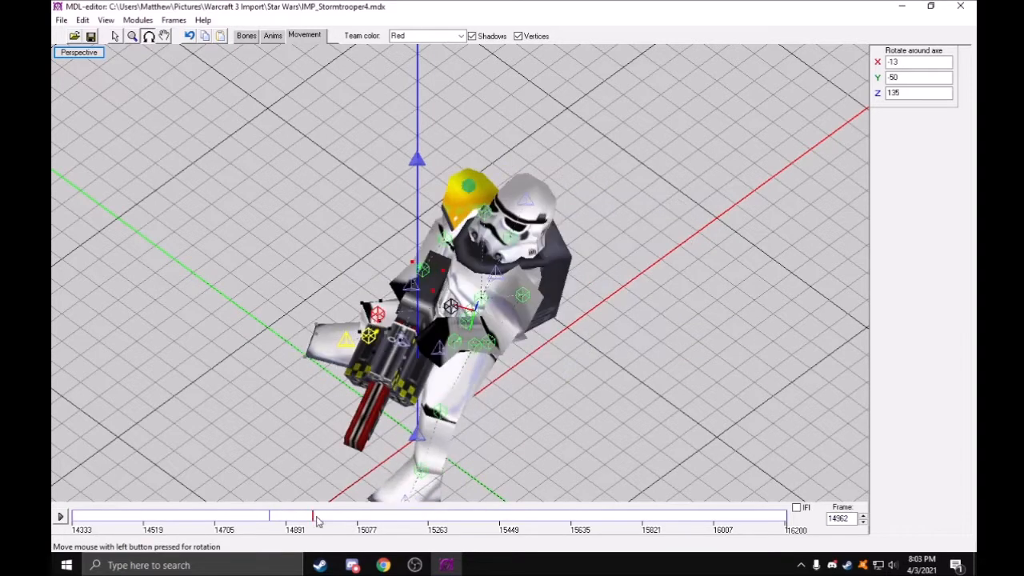
{"action": "left_click", "coordinate": [62, 517]}
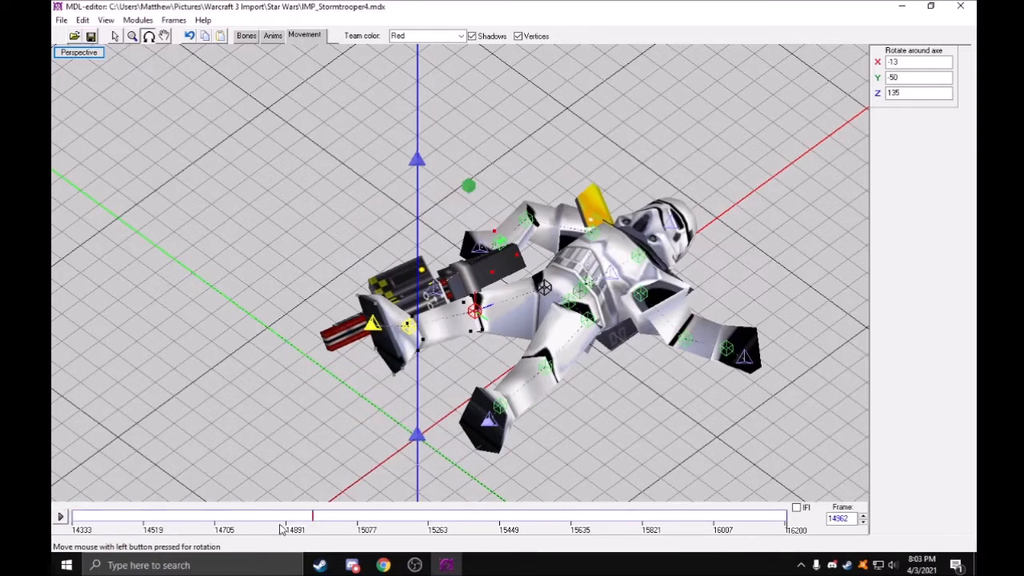
Shorten the fall by moving the lying pose to frame 14707 and the intermediate pose to frame 14492
{"action": "left_click", "coordinate": [217, 516]}
{"action": "left_click", "coordinate": [247, 517]}
{"action": "left_click", "coordinate": [61, 517]}
{"action": "left_click", "coordinate": [61, 518]}
{"action": "left_click", "coordinate": [68, 518]}
{"action": "left_click", "coordinate": [134, 517]}
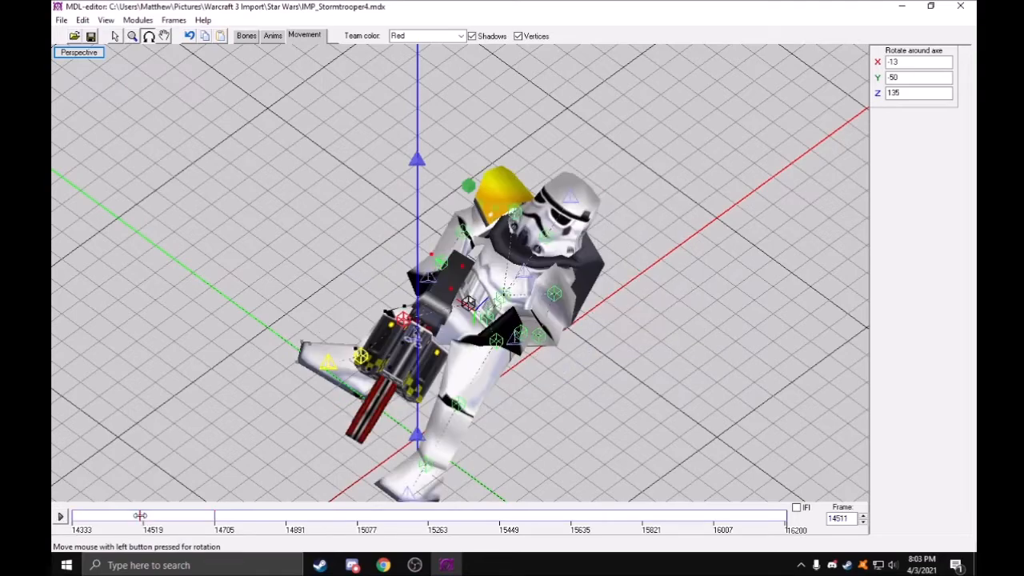
Rotate Bone_Leg1_R by -56 degrees in the ZX plane at frame 14492 to raise the right thigh
{"action": "left_click", "coordinate": [419, 366]}
{"action": "key", "text": "r"}
{"action": "left_click_drag", "start_coordinate": [489, 333], "coordinate": [615, 253]}
{"action": "left_click_drag", "start_coordinate": [260, 200], "coordinate": [236, 195]}
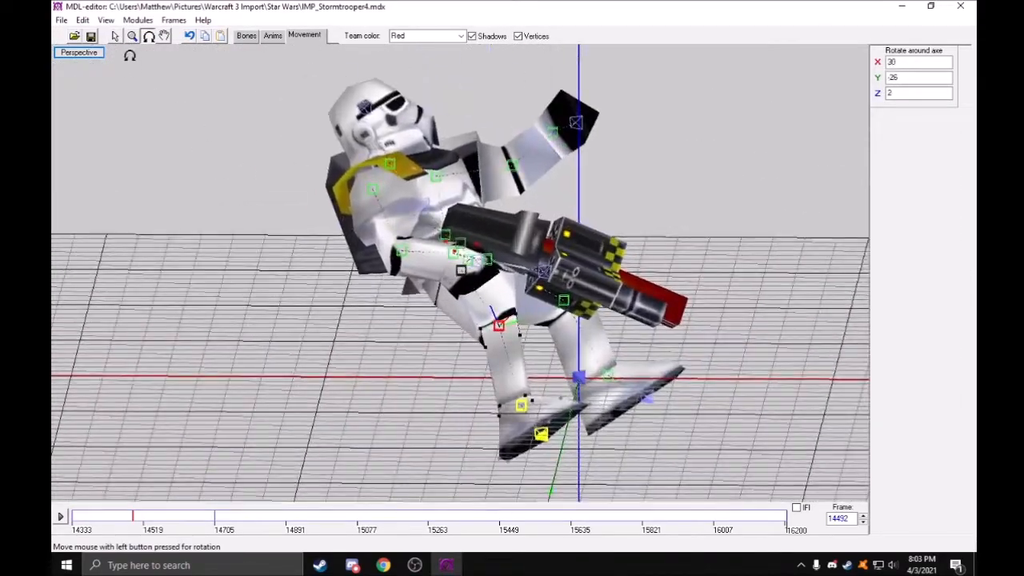
{"action": "left_click", "coordinate": [115, 36]}
{"action": "key", "text": "ctrl+Left"}
{"action": "key", "text": "ctrl+Right"}
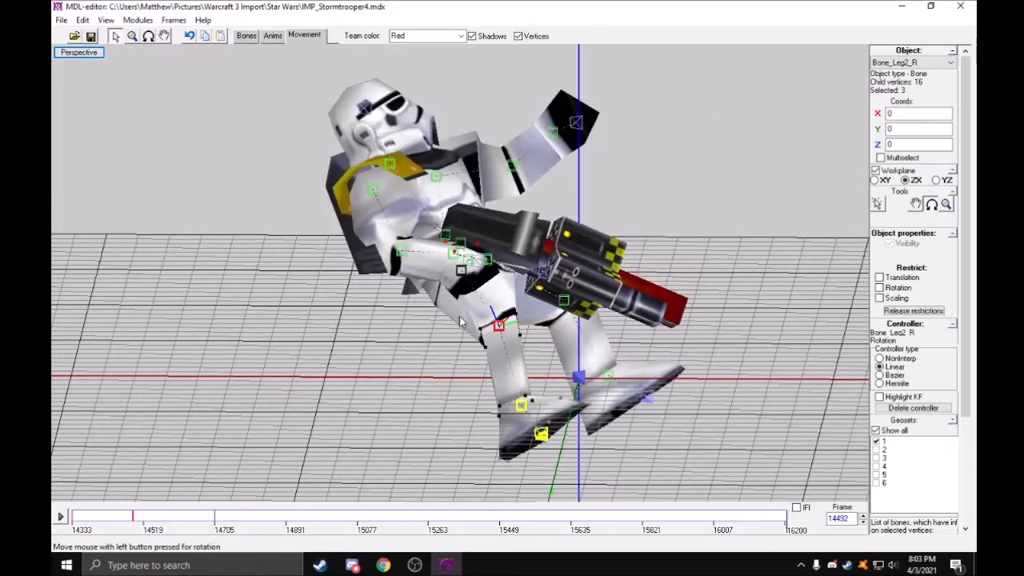
{"action": "left_click", "coordinate": [461, 272]}
{"action": "left_click", "coordinate": [930, 204]}
{"action": "left_click_drag", "start_coordinate": [676, 332], "coordinate": [720, 287]}
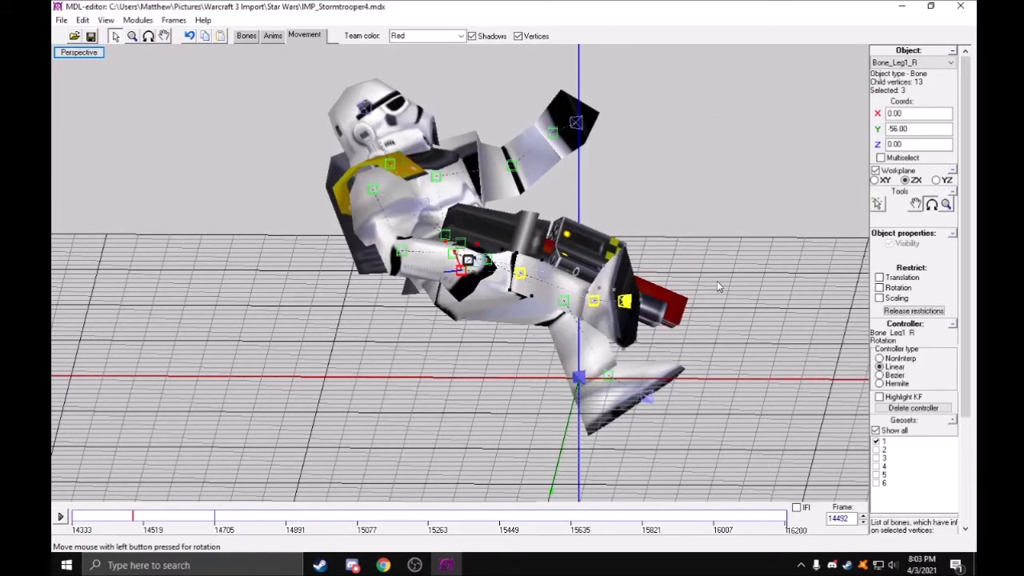
Rotate Bone_Leg2_R in the ZX plane to bend the right knee and bring the foot toward the ground
{"action": "left_click", "coordinate": [519, 277]}
{"action": "left_click", "coordinate": [930, 204]}
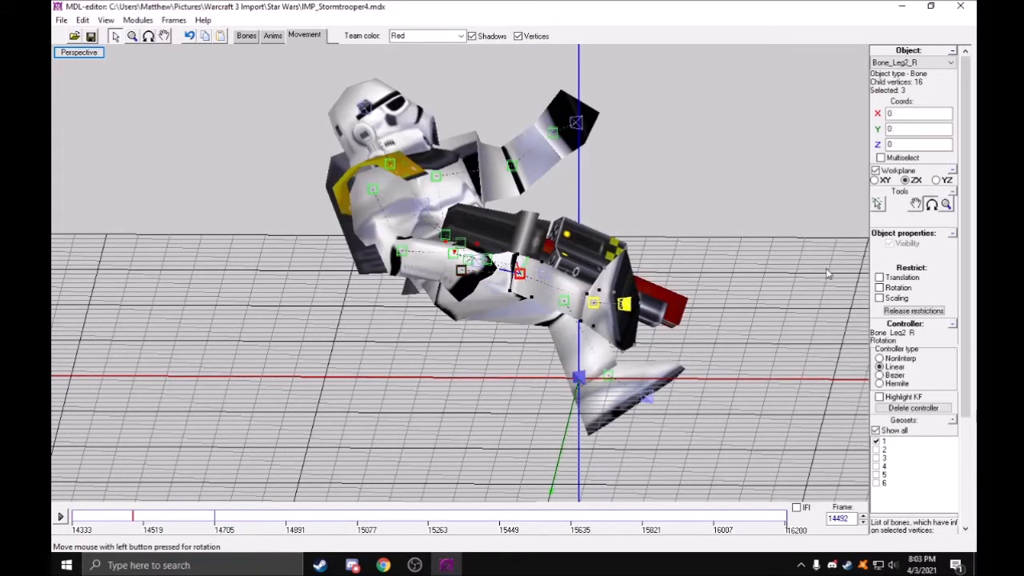
{"action": "left_click_drag", "start_coordinate": [756, 320], "coordinate": [741, 365]}
{"action": "key", "text": "r"}
{"action": "left_click_drag", "start_coordinate": [741, 366], "coordinate": [519, 405]}
{"action": "left_click_drag", "start_coordinate": [134, 520], "coordinate": [72, 528]}
{"action": "key", "text": "ctrl+Right"}
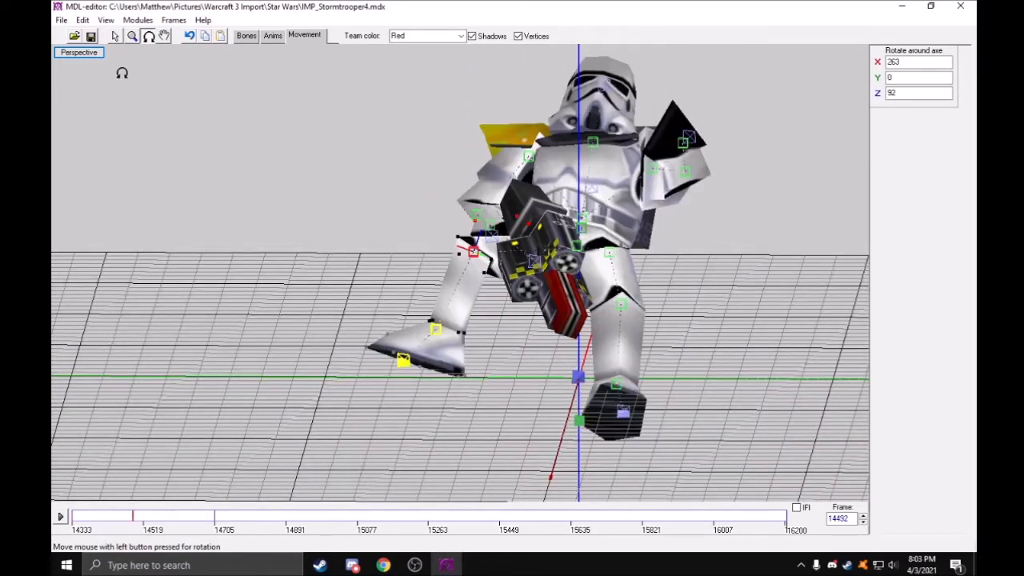
Rotate Bone_Leg2_R in the YZ plane to swing the lower right leg beneath the knee
{"action": "left_click", "coordinate": [114, 36]}
{"action": "left_click", "coordinate": [936, 180]}
{"action": "left_click_drag", "start_coordinate": [706, 259], "coordinate": [725, 286]}
{"action": "key", "text": "Escape"}
Rotate Bone_Leg1_L in the ZX plane to raise the left thigh
{"action": "left_click", "coordinate": [611, 253]}
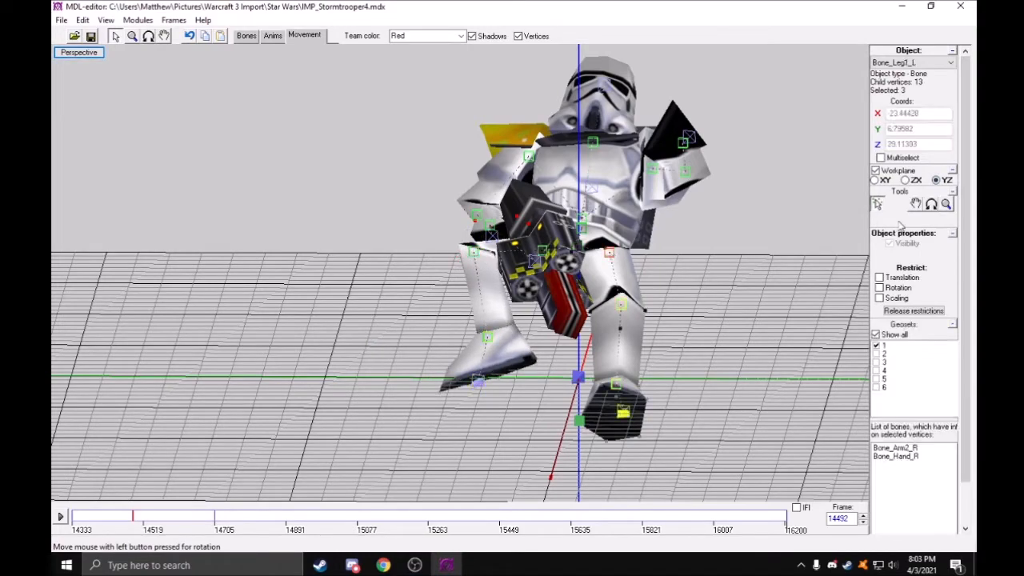
{"action": "left_click", "coordinate": [931, 205]}
{"action": "left_click", "coordinate": [911, 179]}
{"action": "mouse_move", "coordinate": [775, 233]}
{"action": "left_mouse_down"}
{"action": "mouse_move", "coordinate": [789, 222]}
{"action": "mouse_move", "coordinate": [701, 233]}
{"action": "left_mouse_up"}
{"action": "key", "text": "r"}
{"action": "left_click", "coordinate": [101, 517]}
{"action": "key", "text": "ctrl+Left"}
{"action": "key", "text": "ctrl+Right"}
{"action": "key", "text": "ctrl+Right"}
{"action": "key", "text": "ctrl+Left"}
{"action": "left_click_drag", "start_coordinate": [428, 362], "coordinate": [493, 368]}
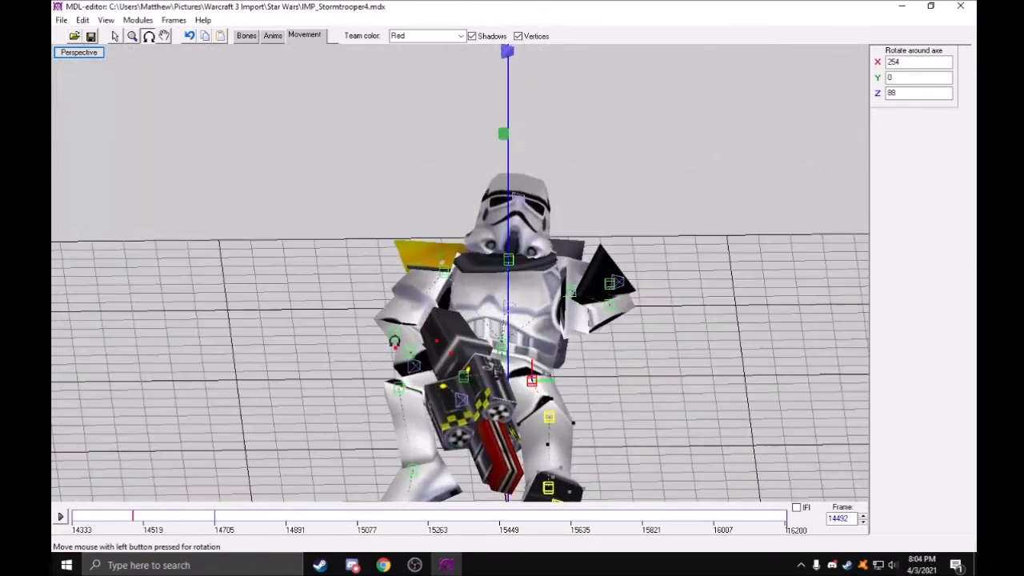
Rotate Bone_Chest by 47 degrees in the ZX plane to lean the torso forward
{"action": "left_click", "coordinate": [115, 37]}
{"action": "left_click", "coordinate": [931, 205]}
{"action": "left_click_drag", "start_coordinate": [738, 260], "coordinate": [709, 330]}
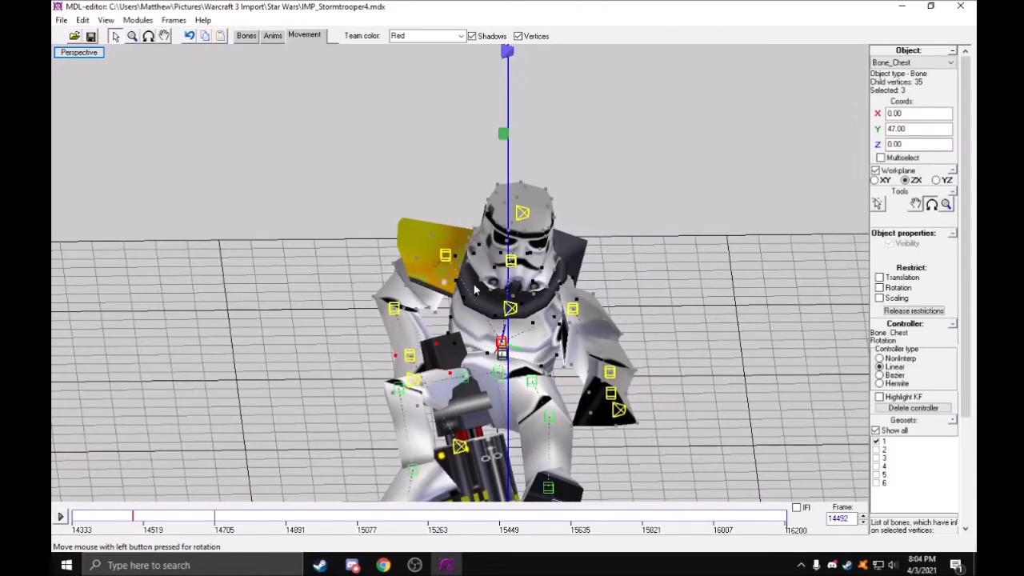
Rotate Bone_Arm1_R by -56 degrees in the ZX plane and 1 degree in the XY plane to raise the gun
{"action": "left_click", "coordinate": [475, 290]}
{"action": "left_click_drag", "start_coordinate": [676, 260], "coordinate": [718, 282]}
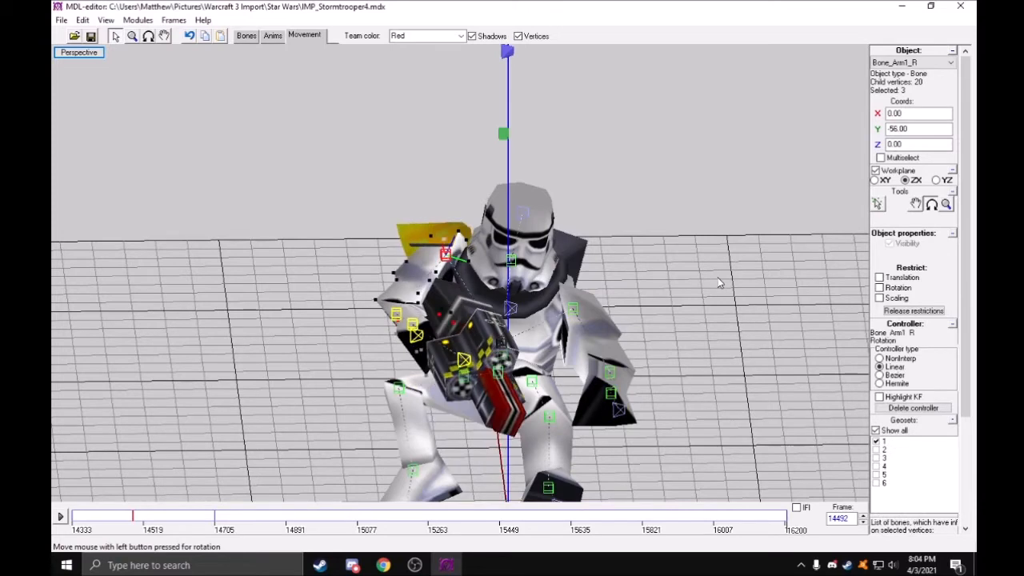
{"action": "mouse_move", "coordinate": [692, 225]}
{"action": "left_mouse_down"}
{"action": "mouse_move", "coordinate": [706, 233]}
{"action": "mouse_move", "coordinate": [692, 244]}
{"action": "left_mouse_up"}
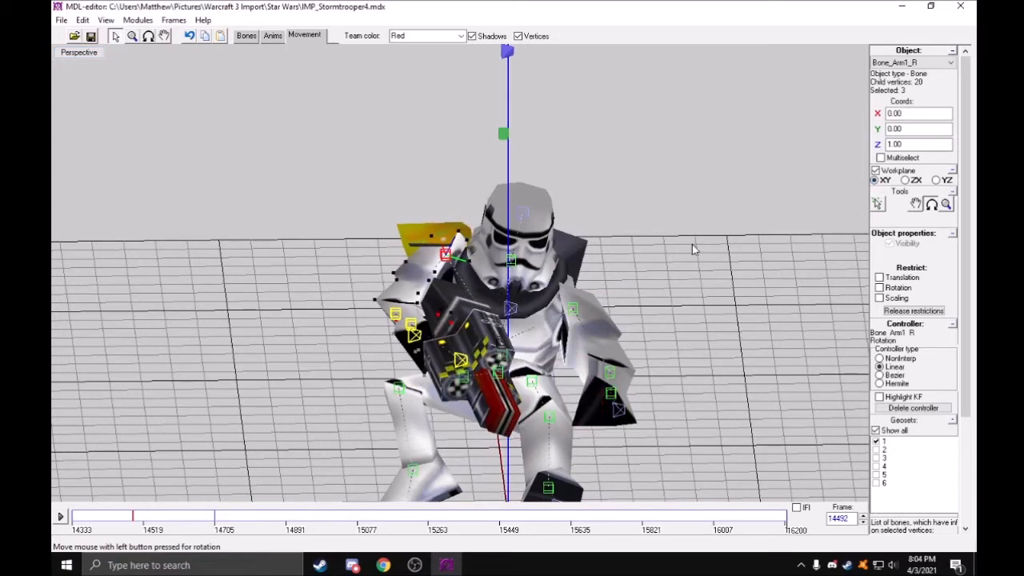
Rotate Bone_Arm1_L in the YZ and XY planes to reposition the left arm beside the torso
{"action": "left_click", "coordinate": [572, 309]}
{"action": "left_click", "coordinate": [931, 205]}
{"action": "left_click", "coordinate": [940, 181]}
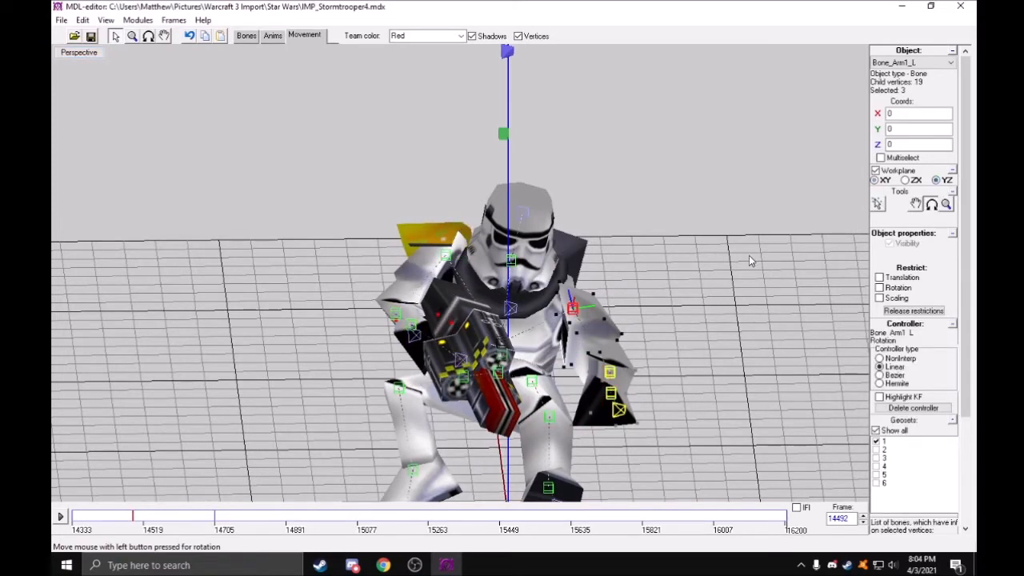
{"action": "left_click_drag", "start_coordinate": [750, 261], "coordinate": [771, 269]}
{"action": "left_click", "coordinate": [875, 181]}
{"action": "left_click_drag", "start_coordinate": [824, 231], "coordinate": [160, 73]}
{"action": "key", "text": "r"}
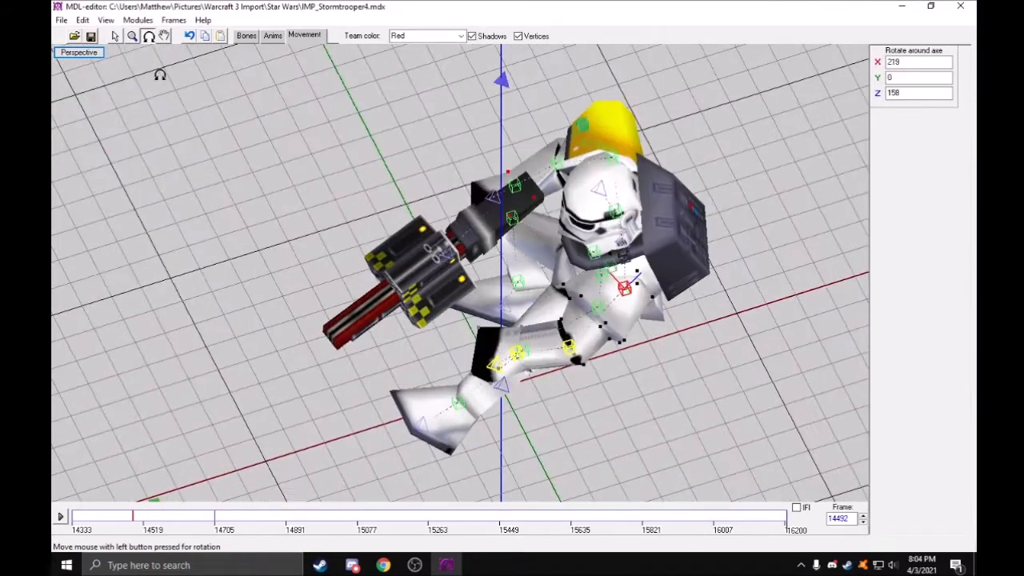
Translate Bone_Arm1_L up to Z 49.13753 and fine-tune the left shoulder in the YZ plane
{"action": "left_click", "coordinate": [114, 36]}
{"action": "left_click", "coordinate": [915, 203]}
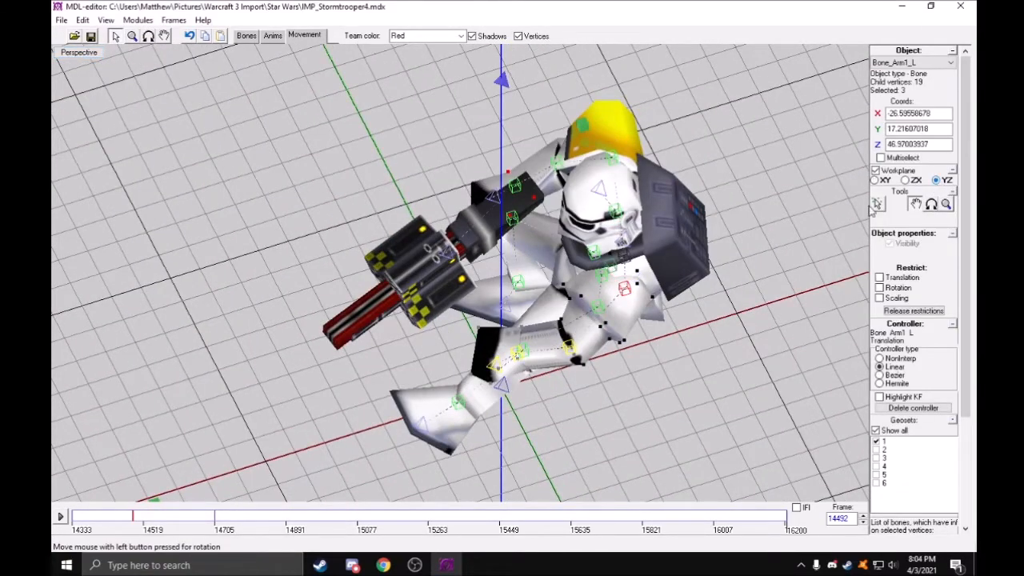
{"action": "scroll", "coordinate": [827, 217], "scroll_direction": "up", "scroll_amount": 3}
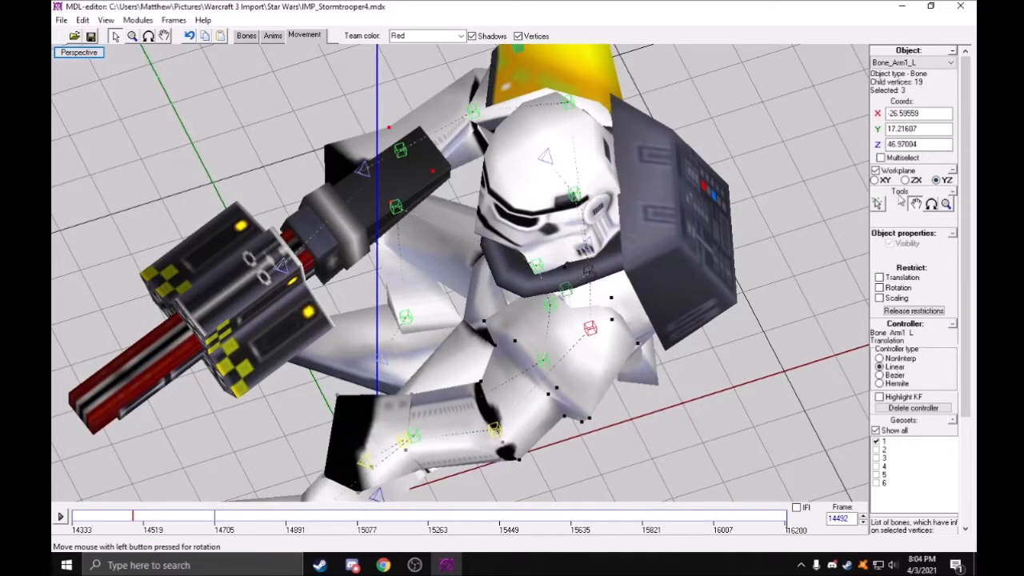
{"action": "left_click_drag", "start_coordinate": [763, 238], "coordinate": [767, 229]}
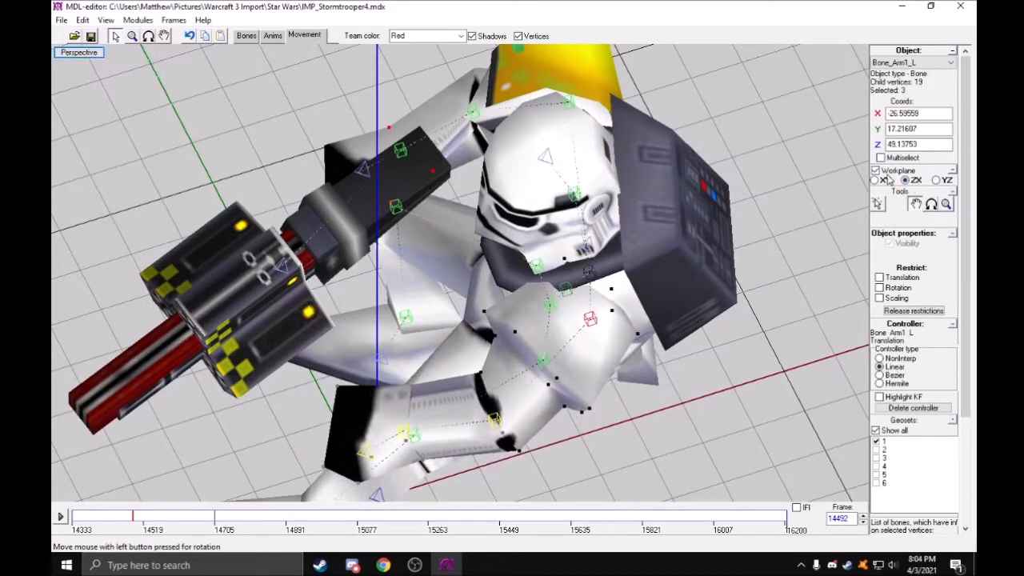
{"action": "left_click", "coordinate": [935, 180]}
{"action": "left_click_drag", "start_coordinate": [840, 233], "coordinate": [842, 240]}
{"action": "left_click_drag", "start_coordinate": [752, 216], "coordinate": [785, 237]}
{"action": "left_click", "coordinate": [906, 181]}
{"action": "key", "text": "r"}
{"action": "left_click_drag", "start_coordinate": [590, 312], "coordinate": [328, 240]}
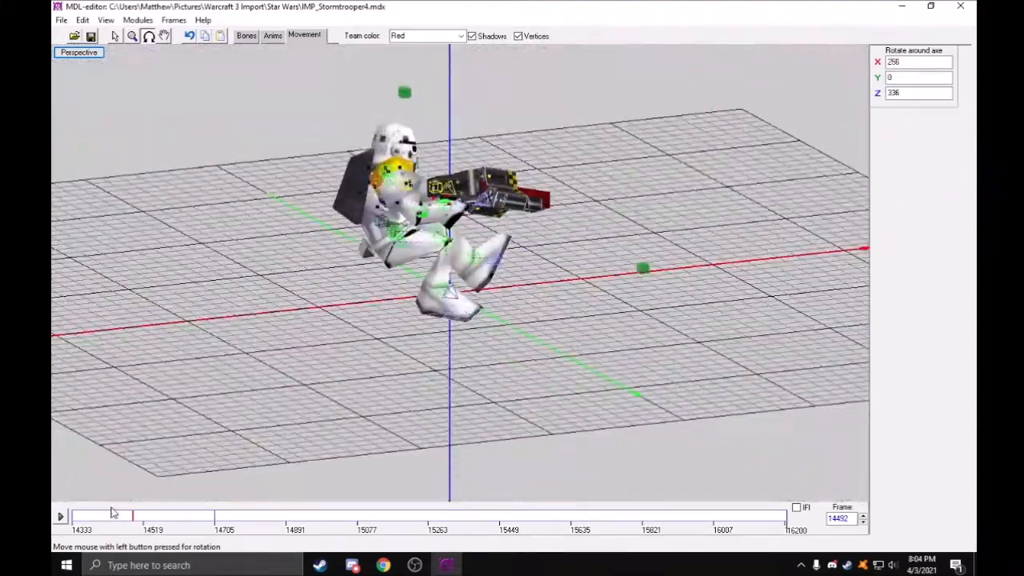
Play the Death animation from frame 14333 and examine the fall and the lying pose from several angles
{"action": "left_click", "coordinate": [70, 518]}
{"action": "left_click", "coordinate": [61, 518]}
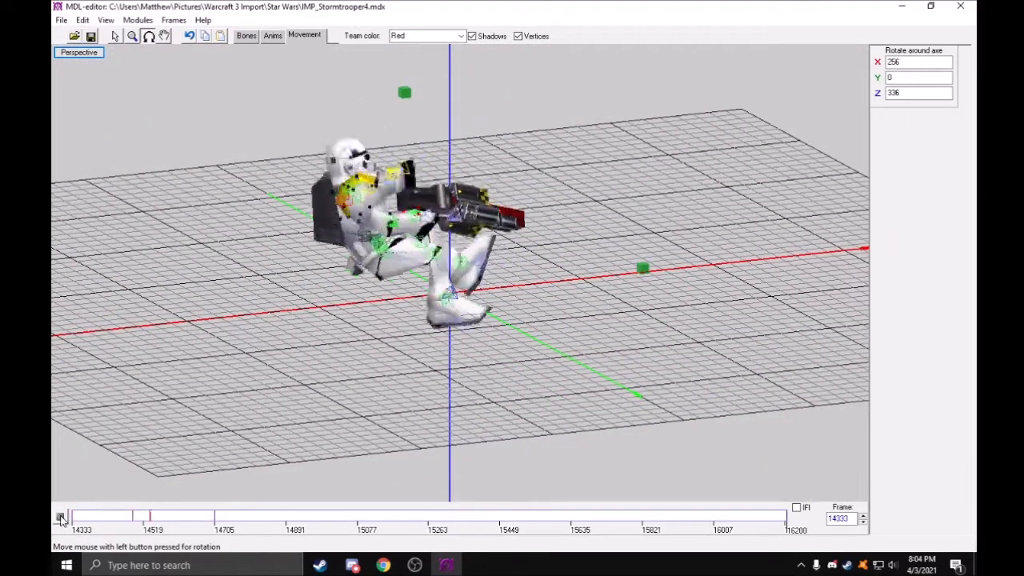
{"action": "left_click", "coordinate": [186, 522]}
{"action": "left_click", "coordinate": [133, 528]}
{"action": "left_click", "coordinate": [483, 288]}
{"action": "left_click_drag", "start_coordinate": [444, 284], "coordinate": [168, 448]}
{"action": "left_click_drag", "start_coordinate": [120, 518], "coordinate": [74, 523]}
{"action": "left_click", "coordinate": [60, 518]}
{"action": "left_click", "coordinate": [153, 521]}
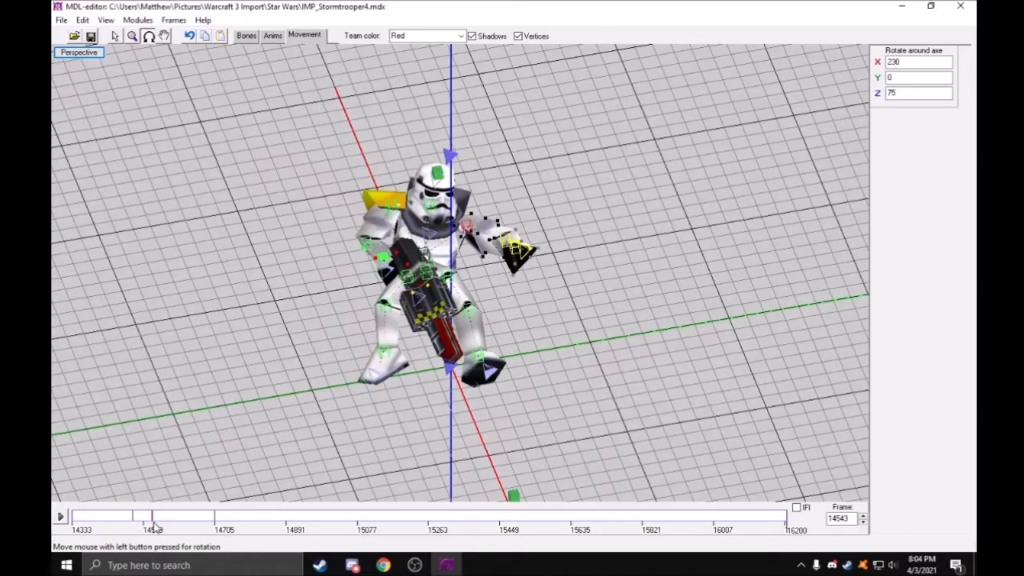
{"action": "left_click_drag", "start_coordinate": [347, 414], "coordinate": [264, 480]}
{"action": "left_click", "coordinate": [231, 516]}
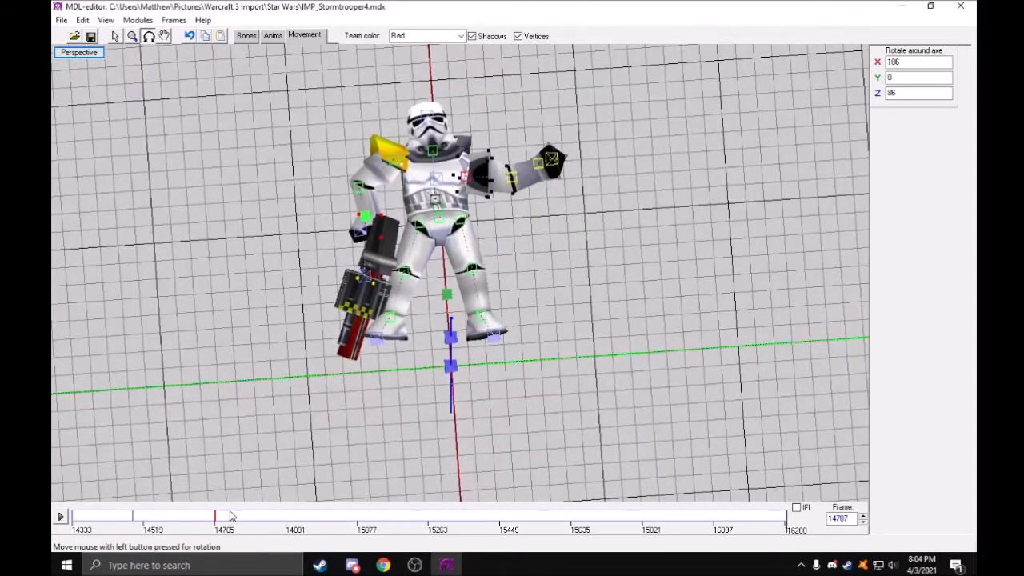
Rotate Bone_Leg1_R in the YZ and ZX planes at frame 14707 to reposition the right thigh
{"action": "left_click", "coordinate": [156, 531]}
{"action": "left_click_drag", "start_coordinate": [141, 525], "coordinate": [214, 534]}
{"action": "left_click", "coordinate": [118, 36]}
{"action": "key", "text": "Escape"}
{"action": "left_click", "coordinate": [420, 226]}
{"action": "left_click", "coordinate": [931, 206]}
{"action": "left_click", "coordinate": [936, 180]}
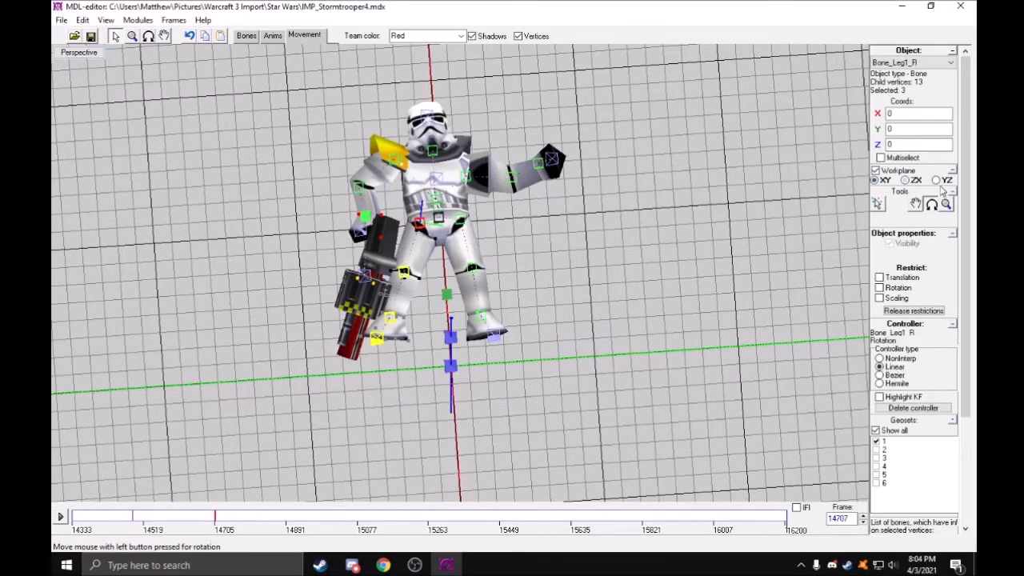
{"action": "scroll", "coordinate": [454, 292], "scroll_direction": "up", "scroll_amount": 3}
{"action": "left_click_drag", "start_coordinate": [454, 292], "coordinate": [716, 236]}
{"action": "left_click_drag", "start_coordinate": [824, 226], "coordinate": [716, 280]}
{"action": "left_click", "coordinate": [916, 181]}
{"action": "left_click_drag", "start_coordinate": [744, 231], "coordinate": [731, 249]}
Rotate Bone_Leg2_R by -50 degrees in the XY plane and -3 degrees in the YZ plane at frame 14707
{"action": "key", "text": "Escape"}
{"action": "left_click", "coordinate": [373, 279]}
{"action": "left_click", "coordinate": [930, 204]}
{"action": "left_click_drag", "start_coordinate": [360, 260], "coordinate": [746, 298]}
{"action": "left_click_drag", "start_coordinate": [169, 519], "coordinate": [134, 530]}
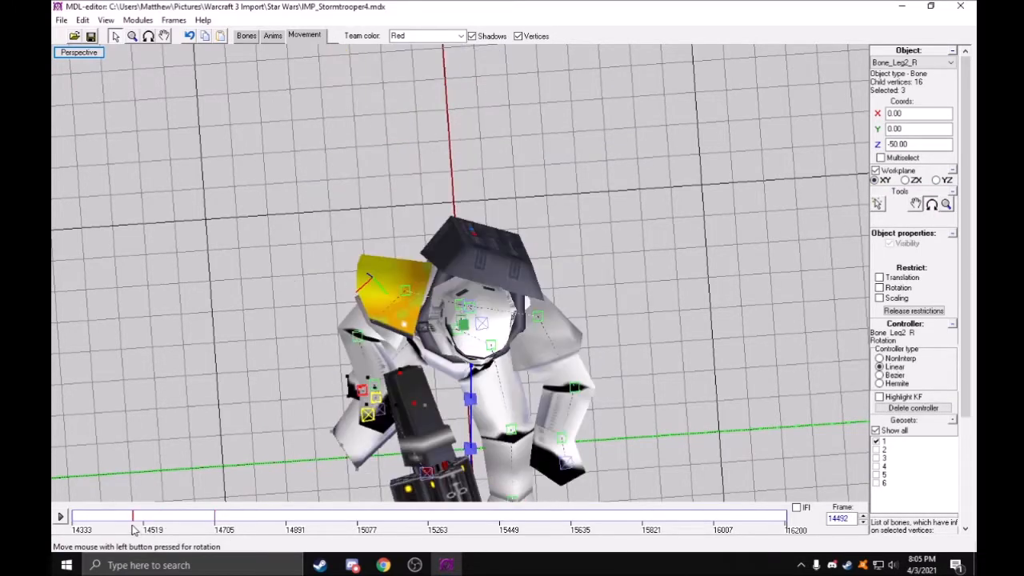
{"action": "key", "text": "Left"}
{"action": "key", "text": "Right"}
{"action": "left_click", "coordinate": [217, 520]}
{"action": "left_click", "coordinate": [944, 181]}
{"action": "left_click_drag", "start_coordinate": [714, 284], "coordinate": [662, 274]}
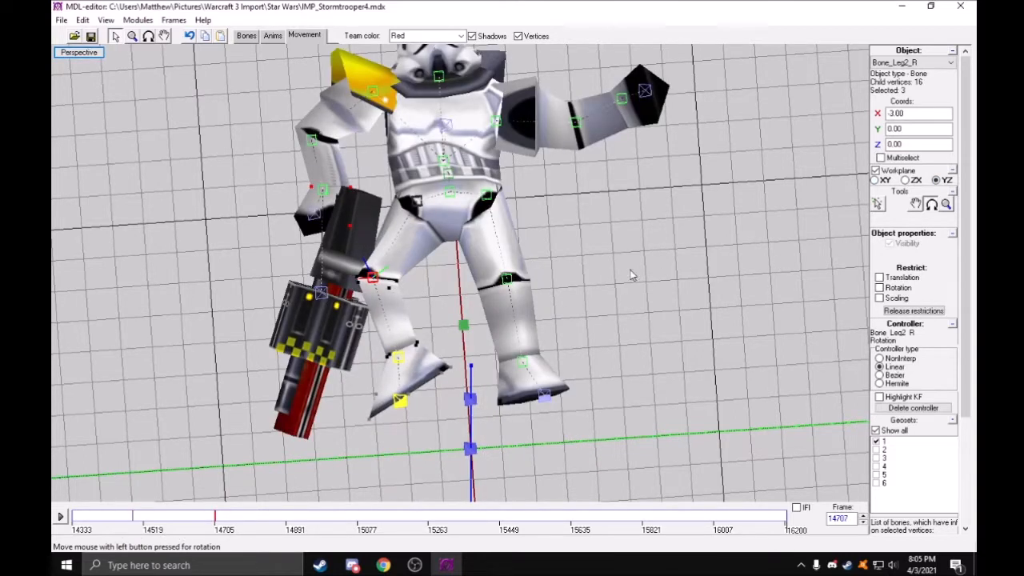
Rotate Bone_Foot_R around the ankle to adjust the right foot's tilt in the lying pose
{"action": "scroll", "coordinate": [395, 252], "scroll_direction": "up", "scroll_amount": 4}
{"action": "middle_click_drag", "start_coordinate": [403, 259], "coordinate": [365, 146]}
{"action": "left_click", "coordinate": [115, 37]}
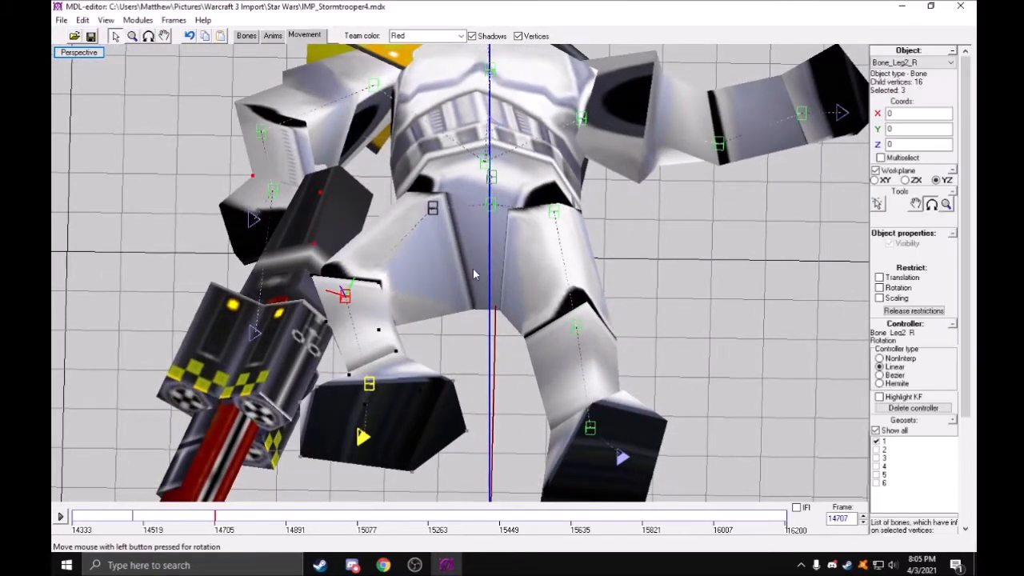
{"action": "middle_click_drag", "start_coordinate": [488, 289], "coordinate": [334, 239]}
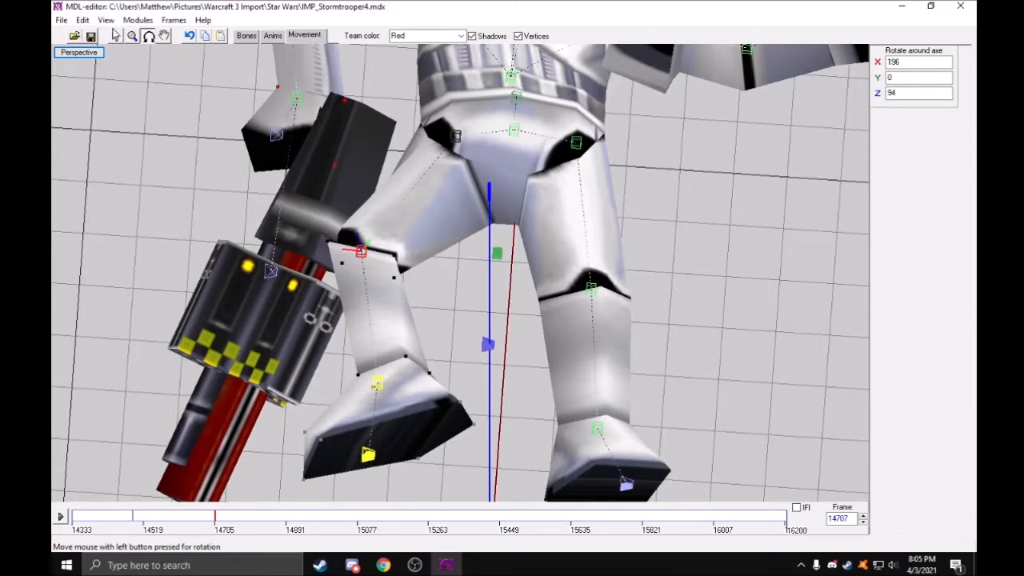
{"action": "left_click", "coordinate": [377, 383]}
{"action": "left_click_drag", "start_coordinate": [855, 240], "coordinate": [781, 272]}
{"action": "left_click", "coordinate": [905, 180]}
{"action": "left_click", "coordinate": [874, 180]}
{"action": "key", "text": "Escape"}
Rotate Bone_Pelvis slightly in the YZ plane at frame 14707
{"action": "left_click", "coordinate": [514, 130]}
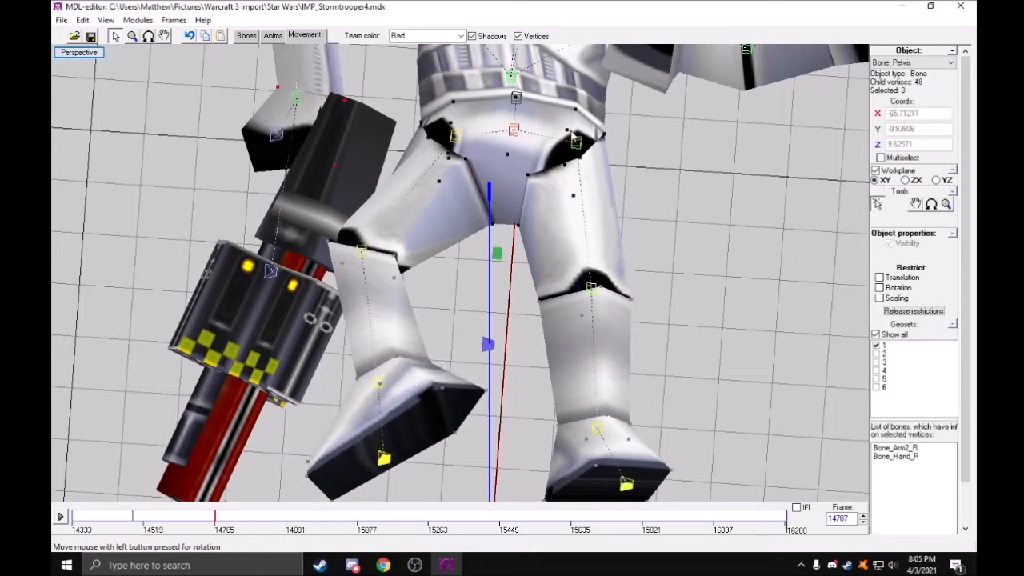
{"action": "left_click", "coordinate": [933, 203]}
{"action": "left_click", "coordinate": [936, 180]}
{"action": "left_click_drag", "start_coordinate": [756, 239], "coordinate": [761, 247]}
Rotate Bone_Chest by -13 degrees in the XY plane to twist the upper body
{"action": "middle_click_drag", "start_coordinate": [524, 320], "coordinate": [515, 250]}
{"action": "scroll", "coordinate": [418, 297], "scroll_direction": "down", "scroll_amount": 2}
{"action": "middle_click_drag", "start_coordinate": [361, 227], "coordinate": [383, 371]}
{"action": "scroll", "coordinate": [418, 296], "scroll_direction": "up", "scroll_amount": 2}
{"action": "scroll", "coordinate": [373, 313], "scroll_direction": "down", "scroll_amount": 2}
{"action": "left_click", "coordinate": [531, 217]}
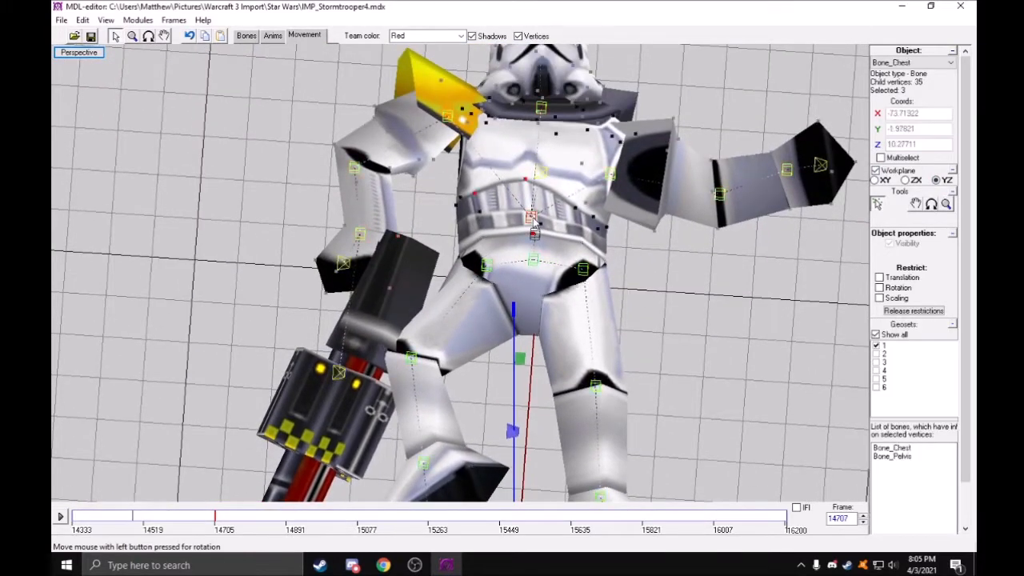
{"action": "left_click", "coordinate": [931, 203]}
{"action": "left_click", "coordinate": [876, 180]}
{"action": "left_click_drag", "start_coordinate": [766, 237], "coordinate": [757, 237]}
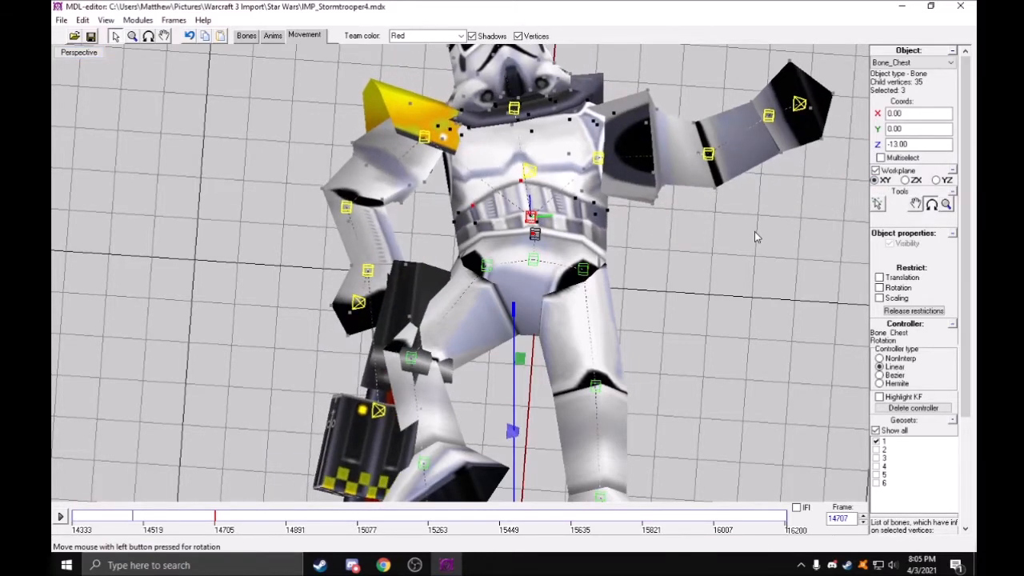
{"action": "key", "text": "Escape"}
Rotate Bone_Arm1_L by -18 degrees in the XY plane, undoing a first attempt along the way
{"action": "left_click", "coordinate": [598, 159]}
{"action": "middle_click_drag", "start_coordinate": [513, 133], "coordinate": [517, 181]}
{"action": "left_click", "coordinate": [574, 217]}
{"action": "left_click", "coordinate": [930, 204]}
{"action": "left_click_drag", "start_coordinate": [809, 245], "coordinate": [782, 259]}
{"action": "key", "text": "ctrl+z"}
{"action": "left_click_drag", "start_coordinate": [656, 288], "coordinate": [617, 280]}
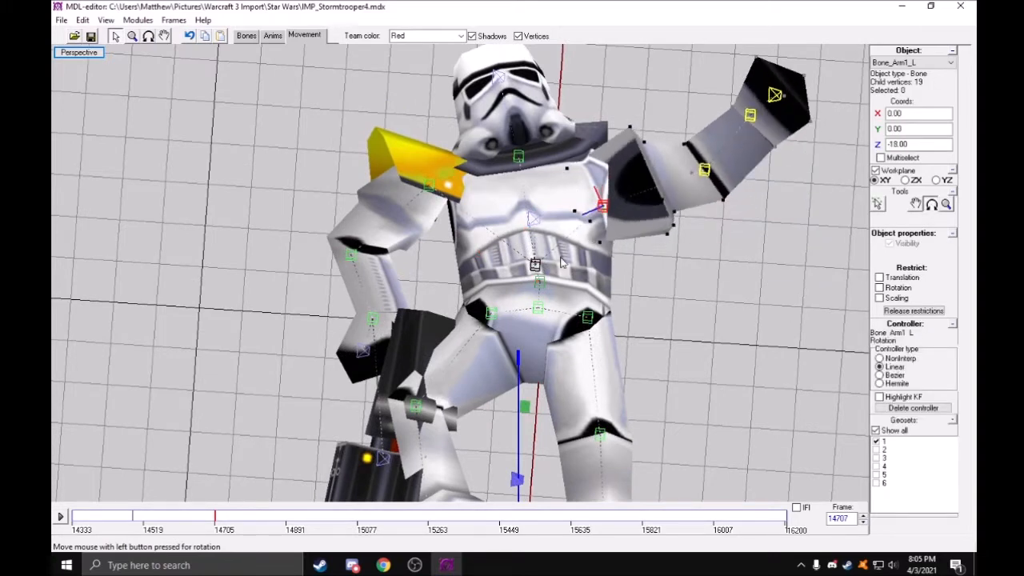
Rotate Bone_Arm1_R in the XY plane to swing the gun arm away from the right leg
{"action": "left_click", "coordinate": [428, 186]}
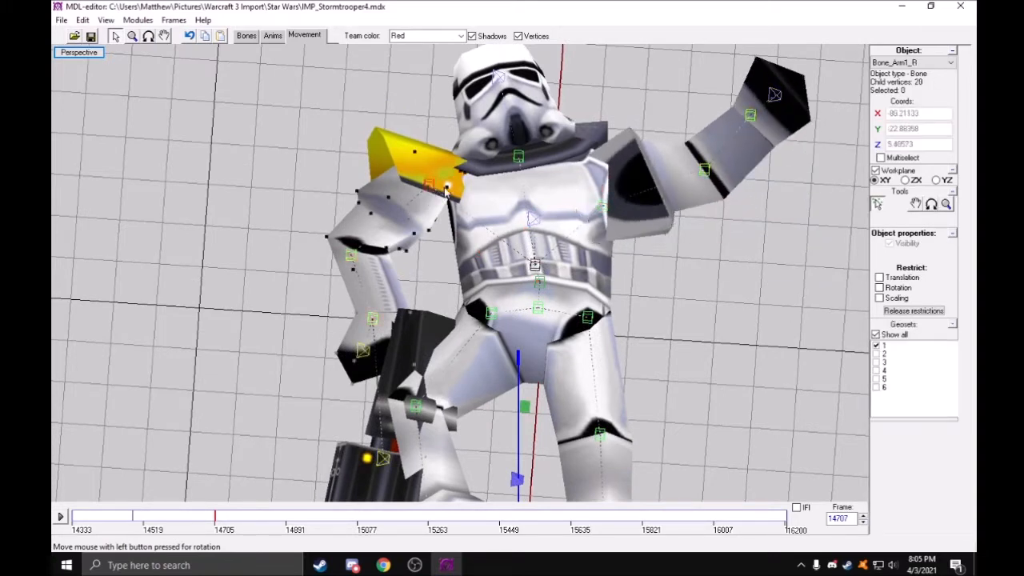
{"action": "left_click", "coordinate": [931, 205]}
{"action": "left_click_drag", "start_coordinate": [804, 244], "coordinate": [770, 256]}
Lower the right leg by rotating Bone_Leg1_R in the ZX plane, and turn it -11 degrees in the XY plane
{"action": "middle_click_drag", "start_coordinate": [505, 336], "coordinate": [458, 235]}
{"action": "left_click_drag", "start_coordinate": [457, 235], "coordinate": [398, 320]}
{"action": "left_click", "coordinate": [115, 36]}
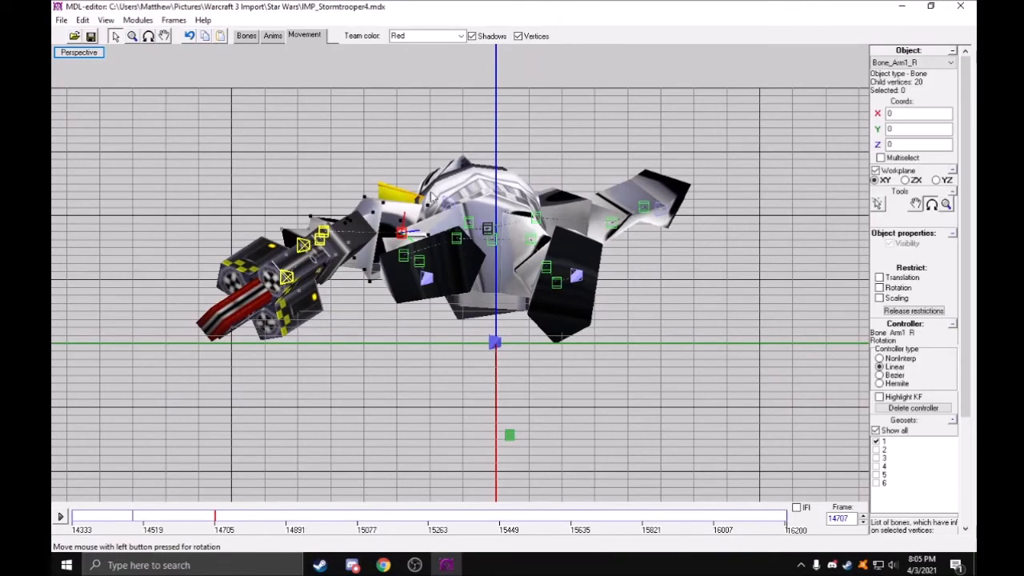
{"action": "left_click", "coordinate": [461, 245]}
{"action": "left_click", "coordinate": [931, 205]}
{"action": "left_click_drag", "start_coordinate": [762, 228], "coordinate": [756, 242]}
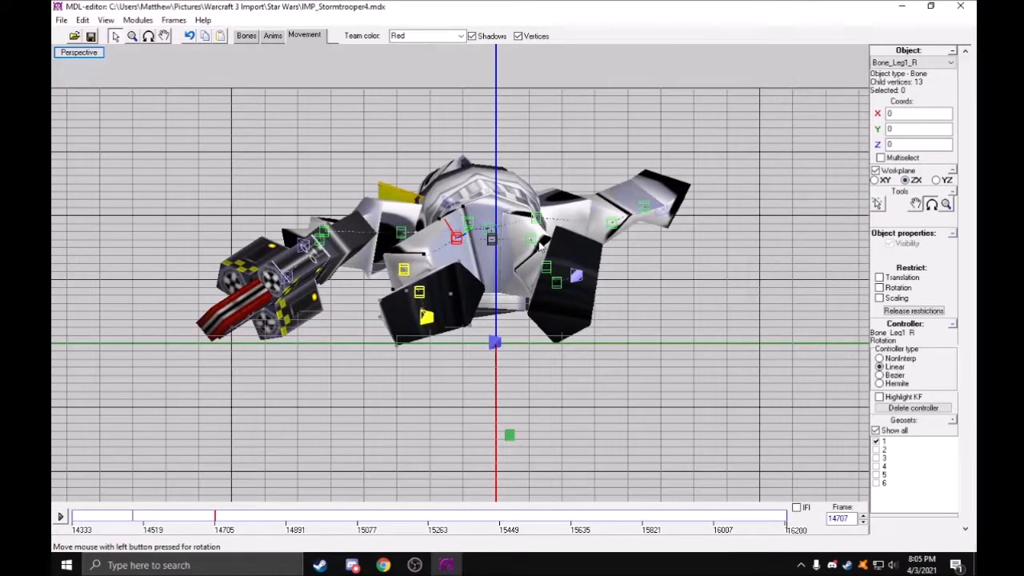
{"action": "middle_click_drag", "start_coordinate": [541, 245], "coordinate": [534, 172]}
{"action": "right_click_drag", "start_coordinate": [534, 172], "coordinate": [559, 341]}
{"action": "left_click", "coordinate": [114, 38]}
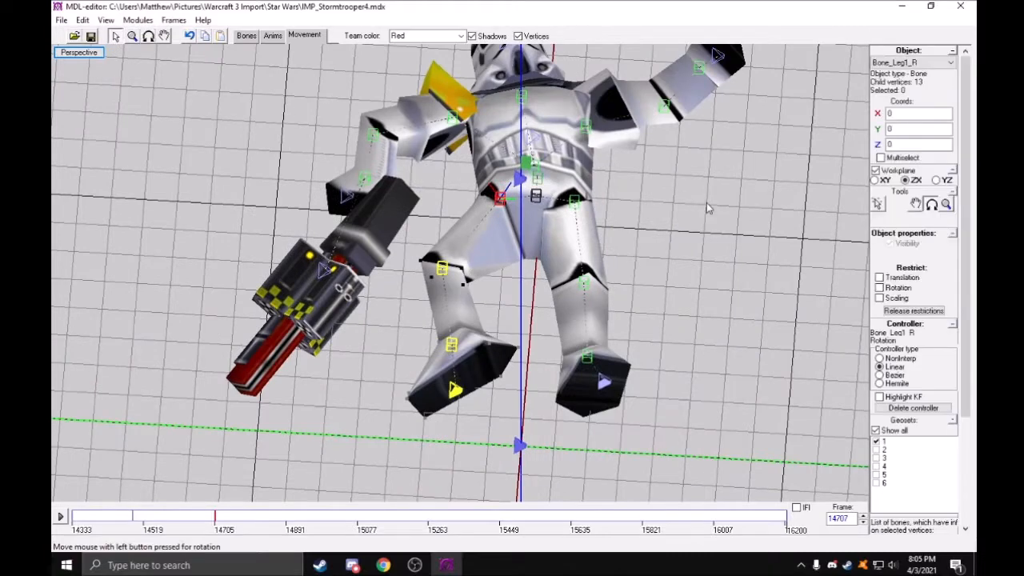
{"action": "left_click", "coordinate": [875, 181]}
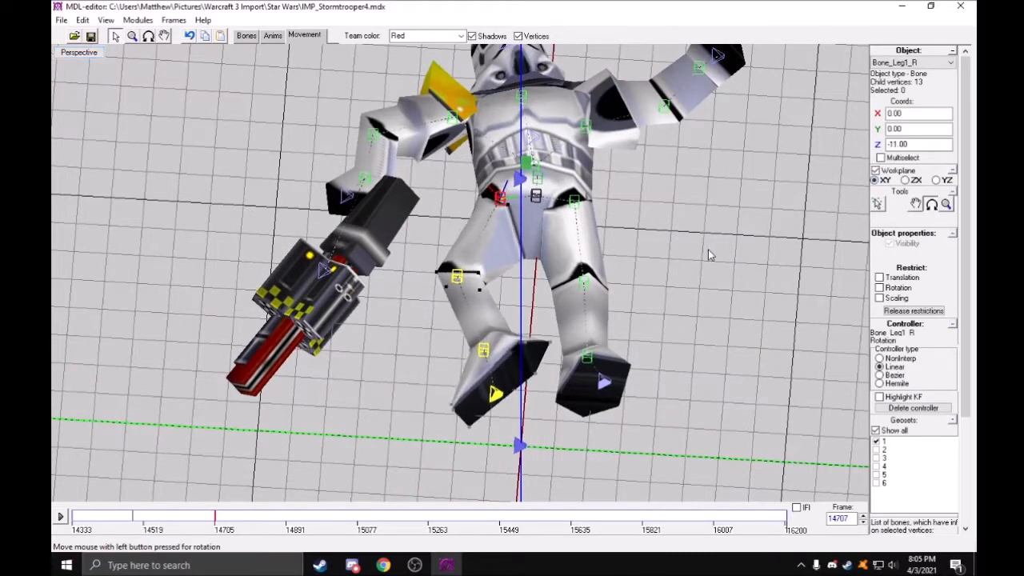
Rotate Bone_Leg2_R by 30 degrees in the YZ plane and adjust the right shin in the ZX plane
{"action": "left_click", "coordinate": [460, 284]}
{"action": "left_click", "coordinate": [458, 280]}
{"action": "left_click", "coordinate": [931, 207]}
{"action": "left_click_drag", "start_coordinate": [771, 259], "coordinate": [586, 330]}
{"action": "left_click", "coordinate": [936, 180]}
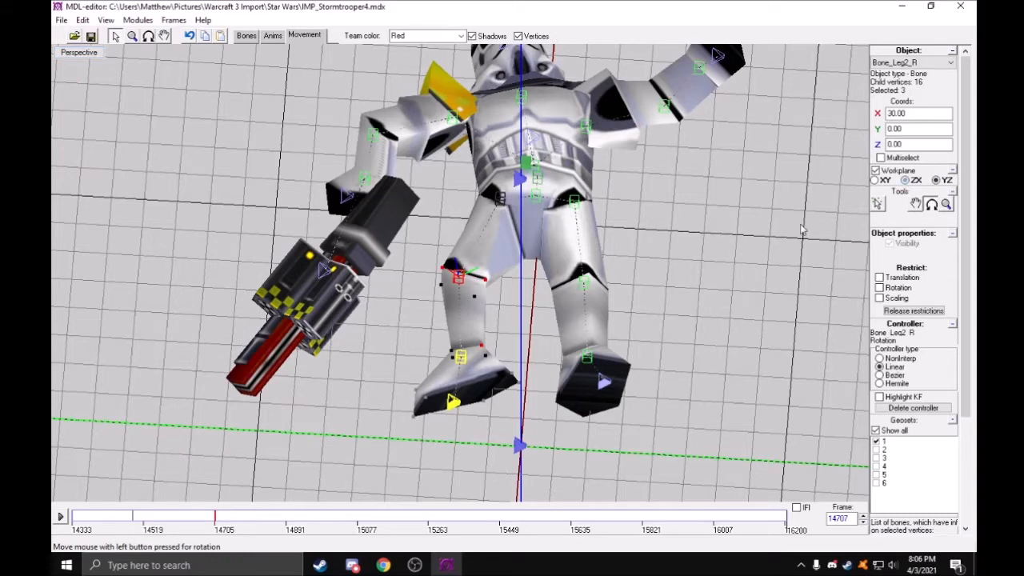
Rotate Bone_Leg2_L by -4 degrees in the XY plane
{"action": "left_click", "coordinate": [584, 284]}
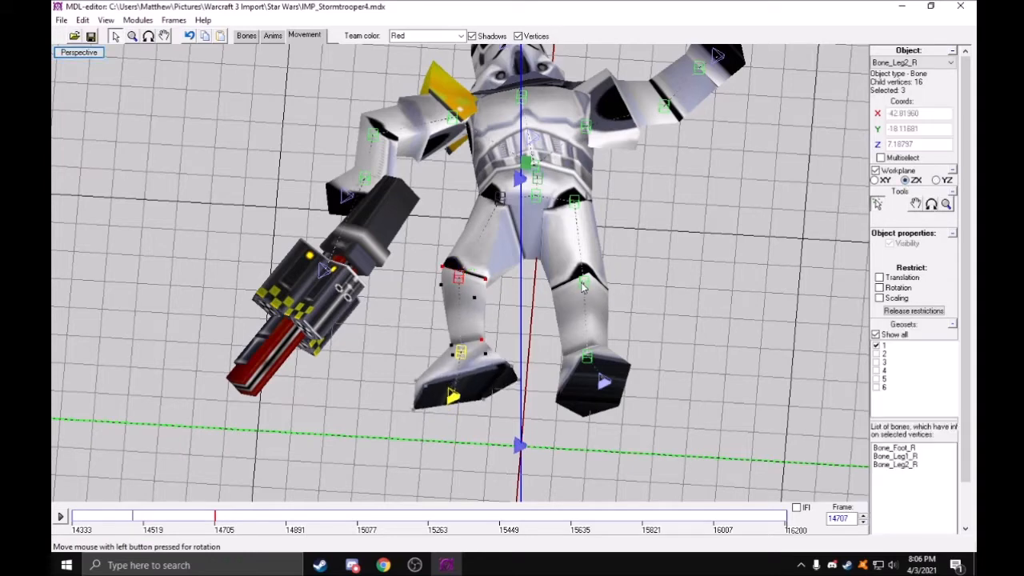
{"action": "left_click", "coordinate": [930, 205]}
{"action": "left_click_drag", "start_coordinate": [734, 238], "coordinate": [736, 244]}
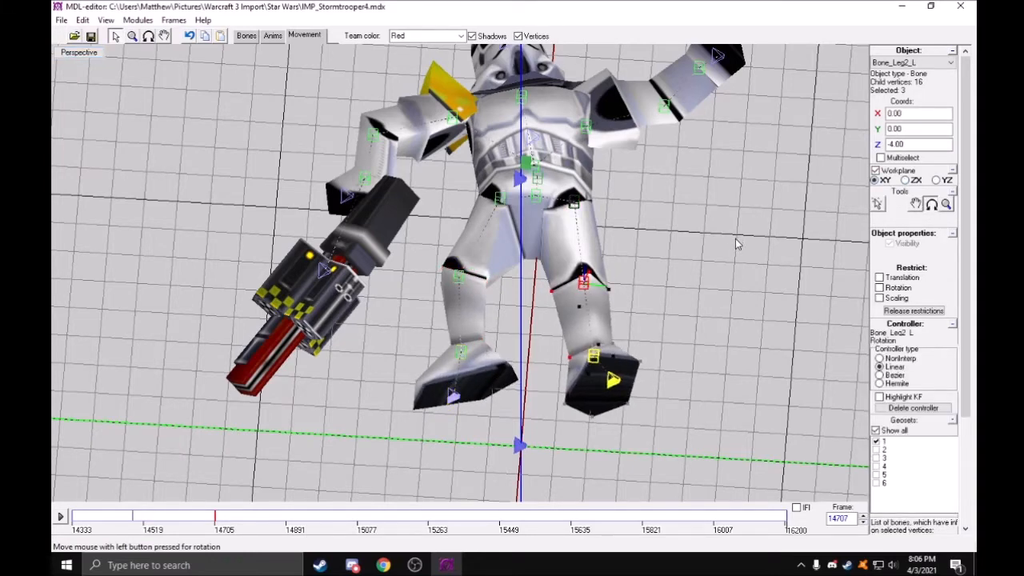
{"action": "key", "text": "Escape"}
Rotate Bone_Foot_R in the ZX plane and by -12 degrees in the YZ plane
{"action": "left_click", "coordinate": [461, 353]}
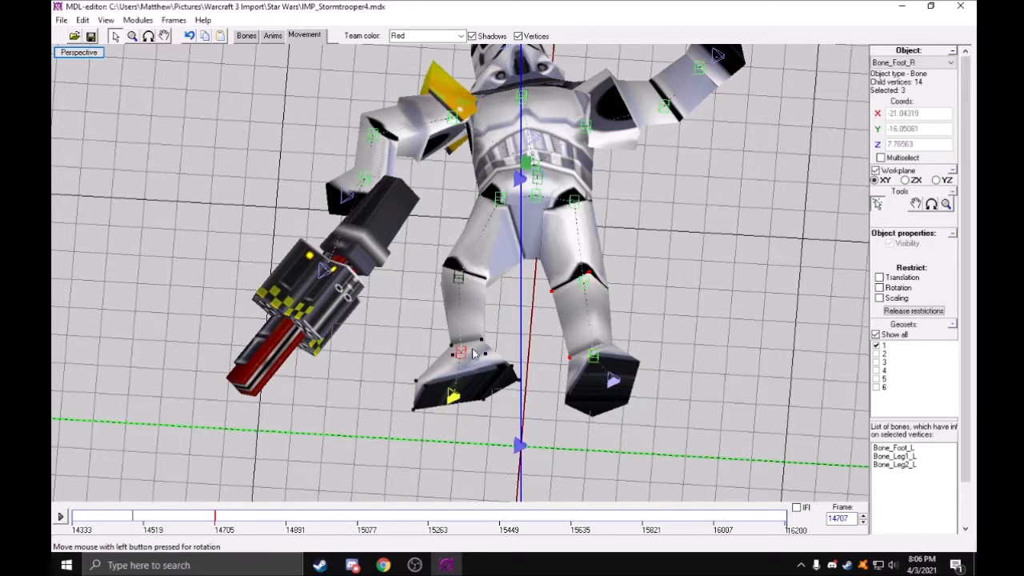
{"action": "left_click", "coordinate": [929, 207]}
{"action": "left_click", "coordinate": [936, 180]}
{"action": "left_click_drag", "start_coordinate": [848, 243], "coordinate": [819, 268]}
{"action": "left_click", "coordinate": [905, 180]}
{"action": "left_click_drag", "start_coordinate": [853, 217], "coordinate": [784, 251]}
{"action": "left_click_drag", "start_coordinate": [716, 277], "coordinate": [724, 276]}
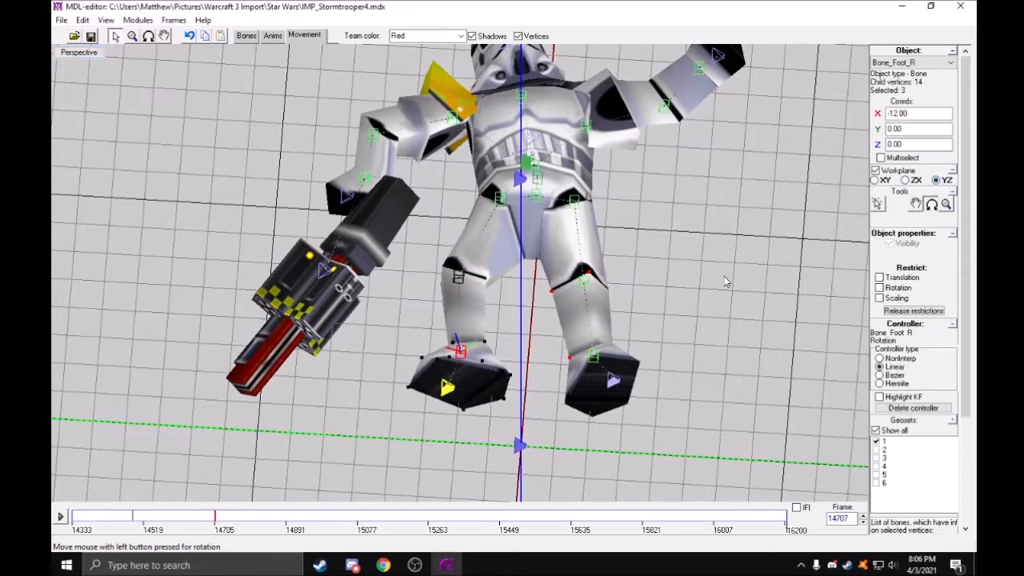
Try to rotate Bone_Leg2_R in the YZ plane while viewing the lying pose from the side
{"action": "middle_click_drag", "start_coordinate": [485, 254], "coordinate": [471, 231]}
{"action": "left_click_drag", "start_coordinate": [471, 231], "coordinate": [504, 227]}
{"action": "left_click", "coordinate": [115, 36]}
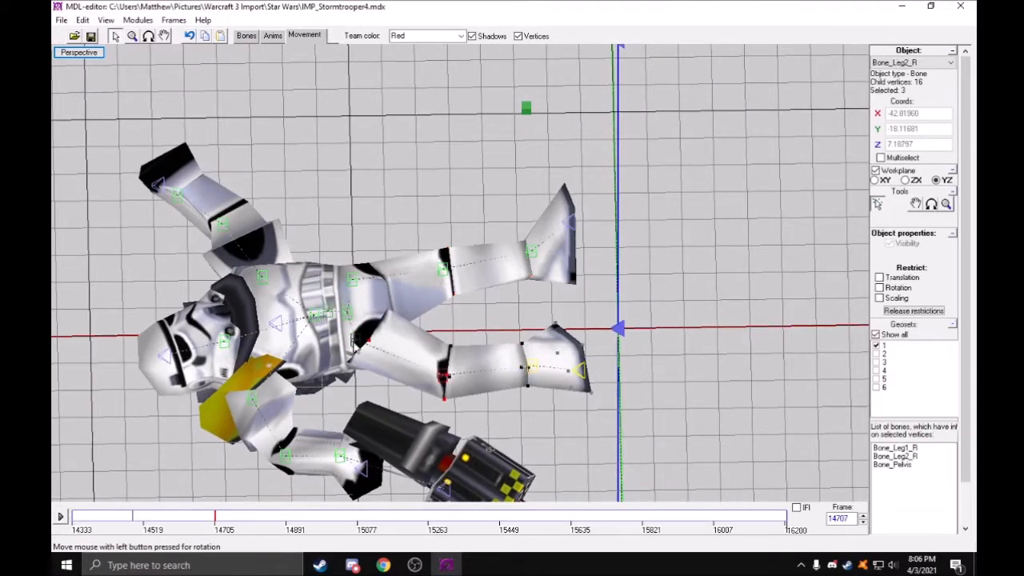
{"action": "left_click", "coordinate": [931, 203]}
{"action": "left_click_drag", "start_coordinate": [696, 316], "coordinate": [502, 354]}
{"action": "key", "text": "Down"}
Rotate Bone_Foot_R by 27 degrees in the YZ plane
{"action": "key", "text": "r"}
{"action": "left_click_drag", "start_coordinate": [378, 263], "coordinate": [306, 256]}
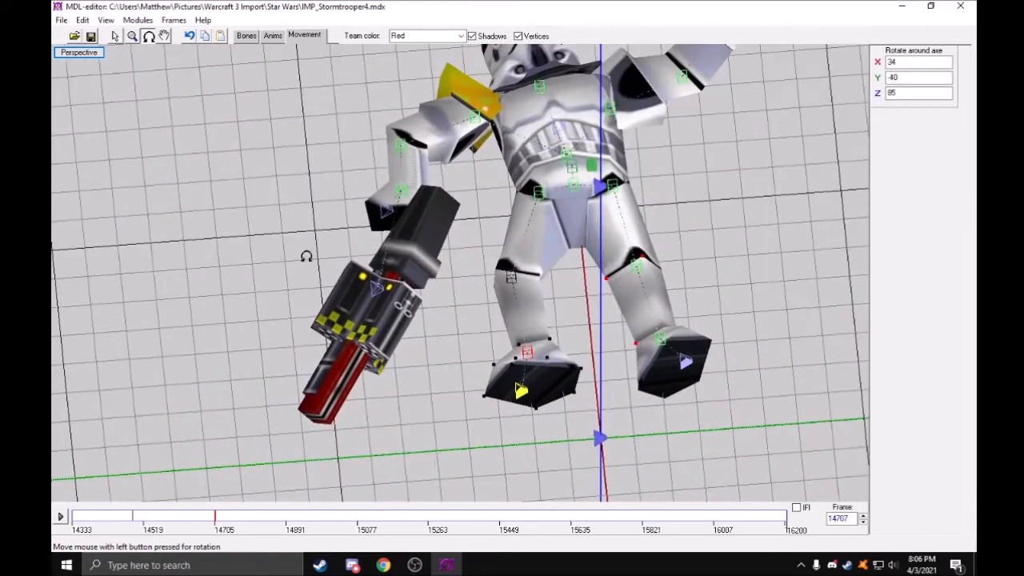
{"action": "left_click", "coordinate": [114, 37]}
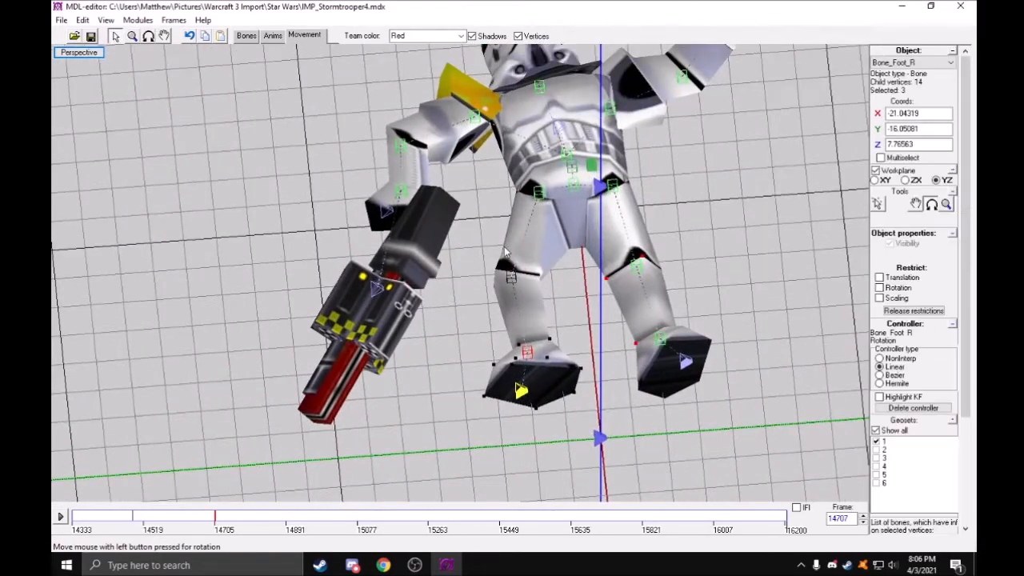
{"action": "left_click", "coordinate": [931, 205]}
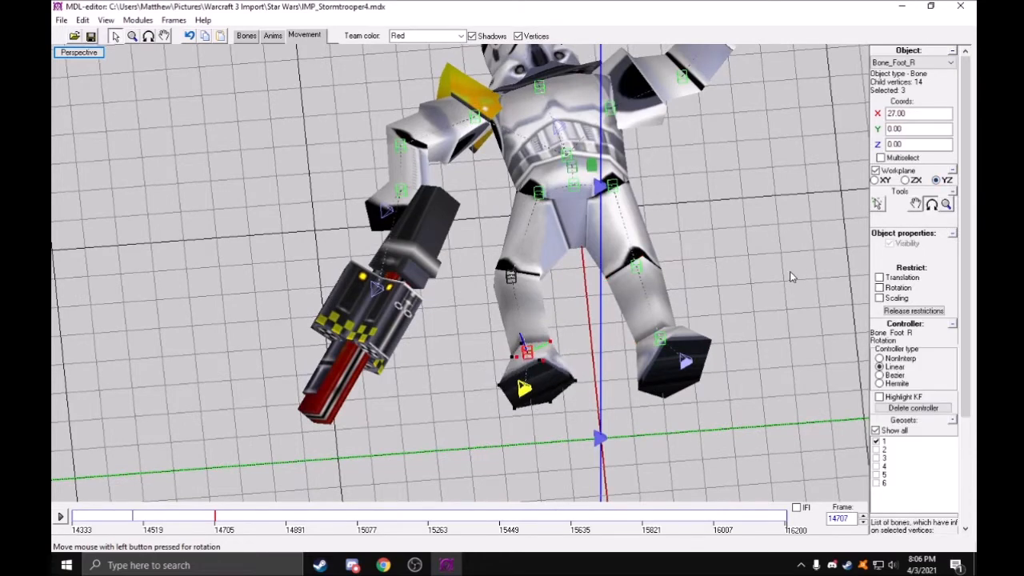
Rotate Bone_Leg1_R by 32 degrees and Bone_Leg2_R by -22 degrees in the YZ plane
{"action": "left_click", "coordinate": [549, 205]}
{"action": "left_click", "coordinate": [931, 205]}
{"action": "left_click_drag", "start_coordinate": [715, 263], "coordinate": [695, 286]}
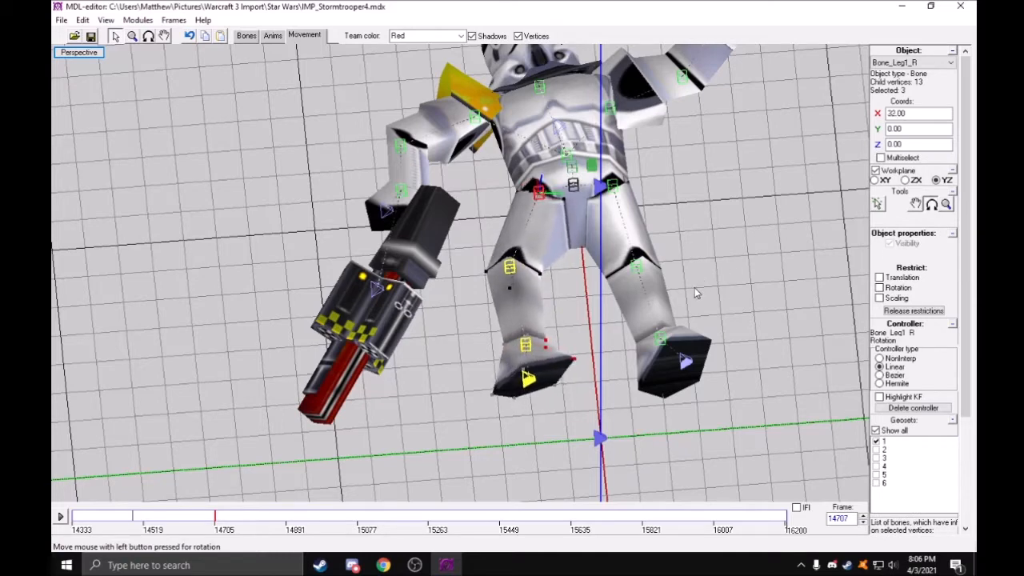
{"action": "left_click", "coordinate": [510, 270]}
{"action": "left_click", "coordinate": [931, 205]}
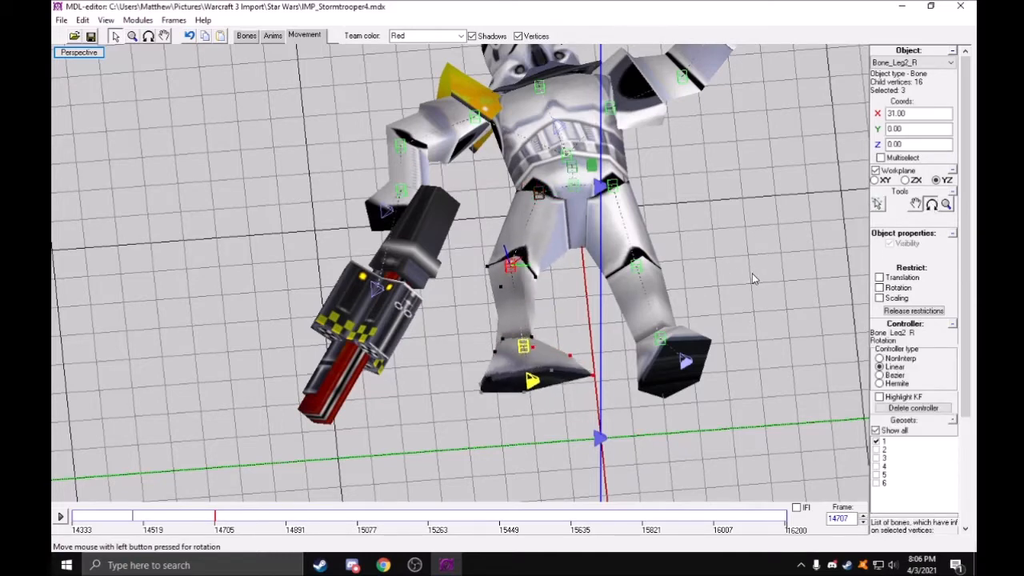
{"action": "left_click_drag", "start_coordinate": [781, 224], "coordinate": [763, 273]}
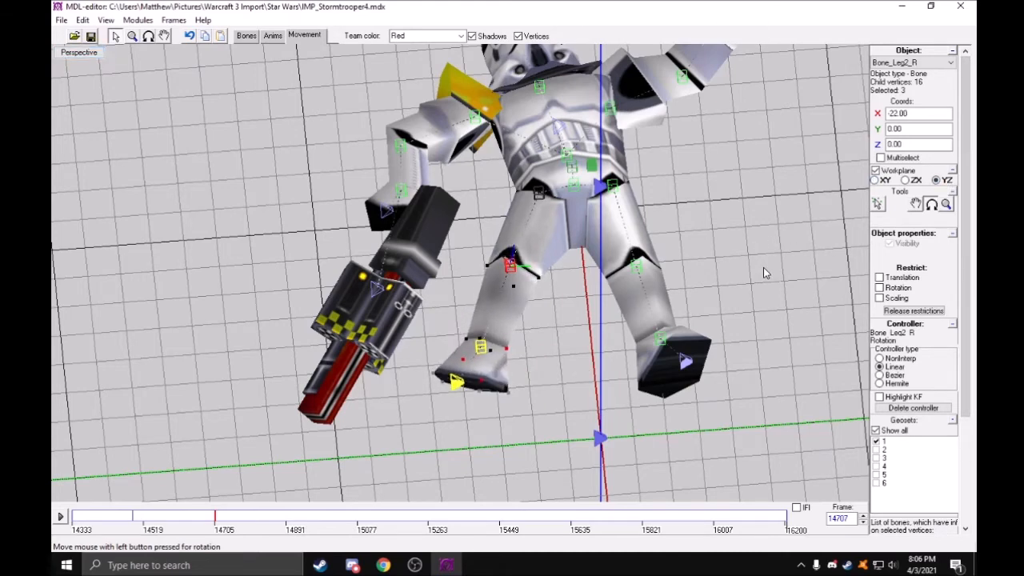
Fine-tune Bone_Leg1_R in the YZ and XY planes to spread the right leg outward
{"action": "key", "text": "Escape"}
{"action": "left_click", "coordinate": [929, 204]}
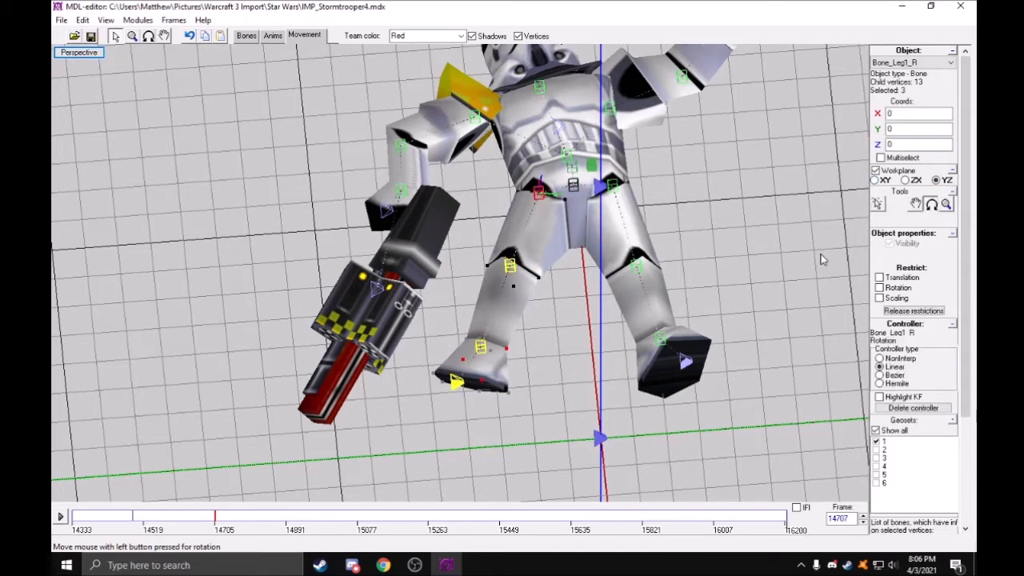
{"action": "left_click_drag", "start_coordinate": [837, 250], "coordinate": [831, 264]}
{"action": "left_click", "coordinate": [884, 181]}
{"action": "left_click_drag", "start_coordinate": [726, 264], "coordinate": [721, 268]}
{"action": "key", "text": "Escape"}
Rotate Bone_Leg2_R to refine the right shin, finishing with a turn in the ZX plane
{"action": "left_click", "coordinate": [931, 204]}
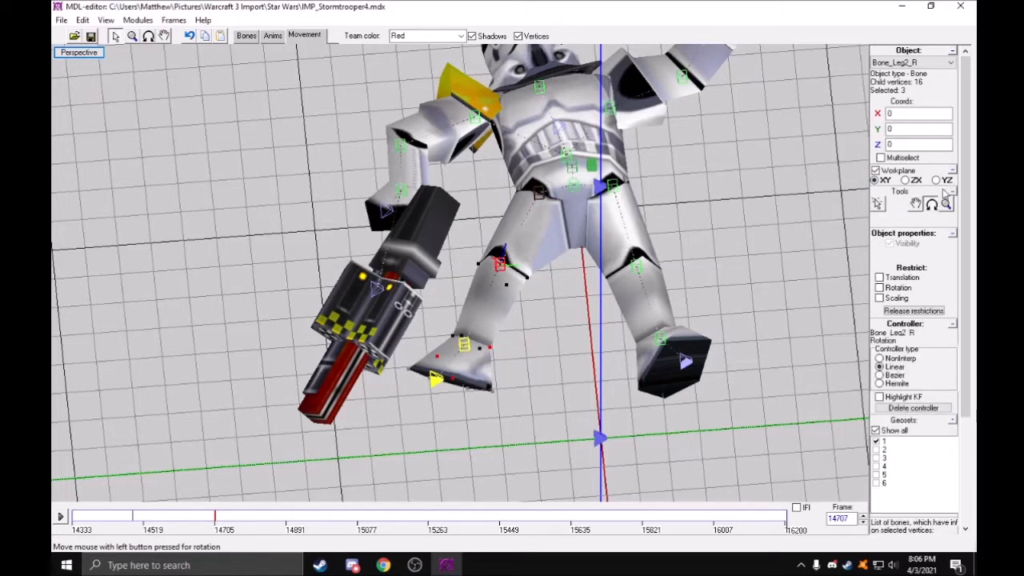
{"action": "left_click_drag", "start_coordinate": [754, 257], "coordinate": [730, 277]}
{"action": "left_click", "coordinate": [905, 180]}
{"action": "left_click_drag", "start_coordinate": [800, 228], "coordinate": [770, 249]}
Go to frame 14492 and examine the buckled pose from the side
{"action": "middle_click_drag", "start_coordinate": [628, 270], "coordinate": [661, 248]}
{"action": "left_click_drag", "start_coordinate": [661, 248], "coordinate": [563, 304]}
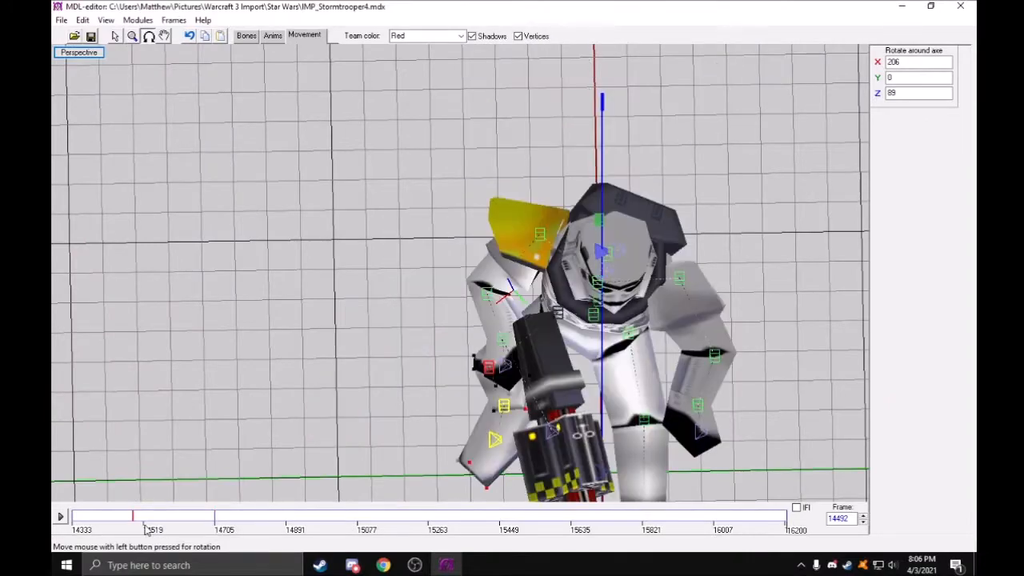
{"action": "left_click_drag", "start_coordinate": [477, 312], "coordinate": [238, 157]}
{"action": "left_click", "coordinate": [116, 39]}
{"action": "mouse_move", "coordinate": [150, 519]}
{"action": "left_mouse_down"}
{"action": "mouse_move", "coordinate": [104, 522]}
{"action": "mouse_move", "coordinate": [141, 531]}
{"action": "left_mouse_up"}
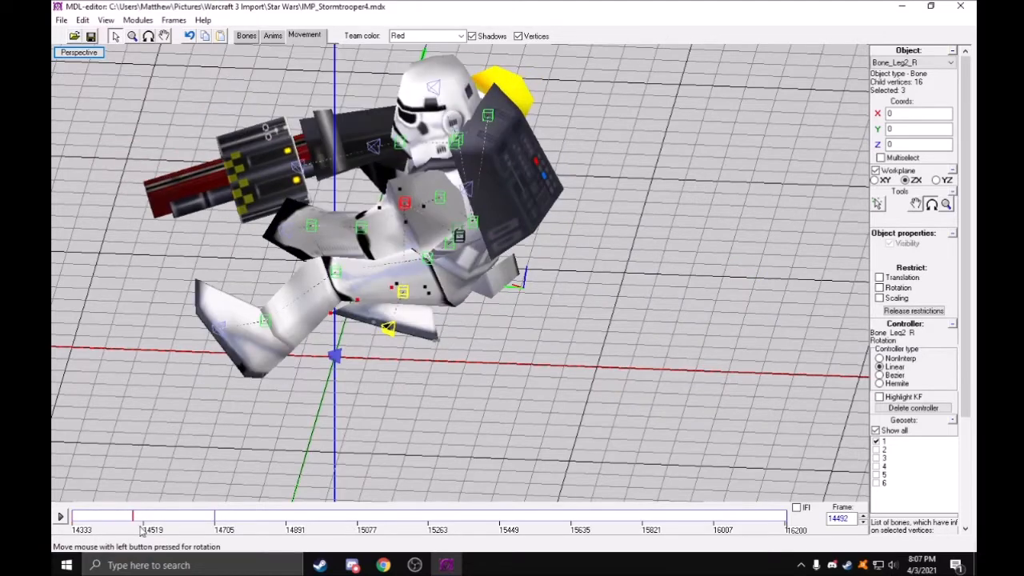
Try to translate a bone at the trooper's hip at frame 14492, and undo the moves
{"action": "left_click", "coordinate": [452, 232]}
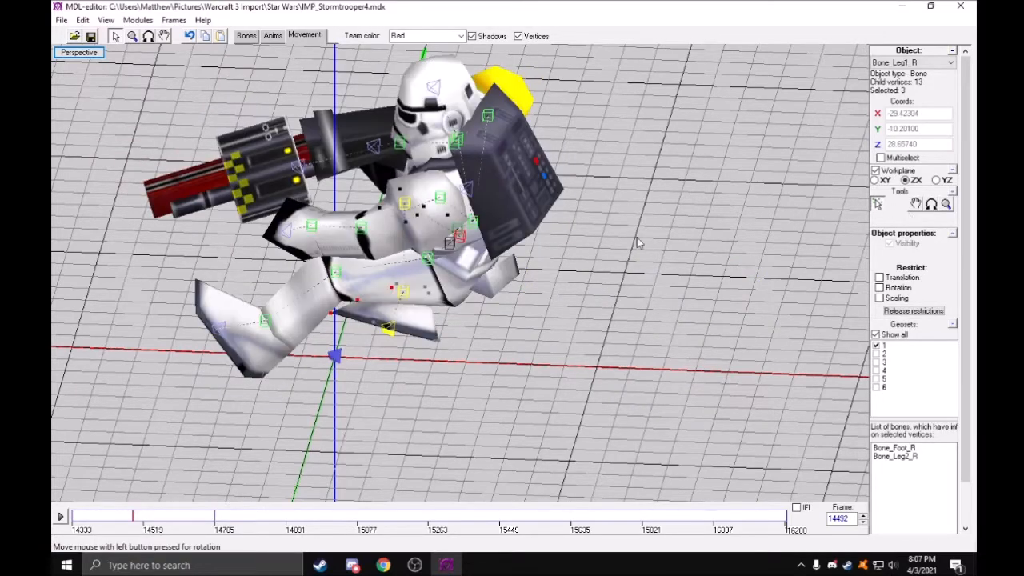
{"action": "left_click", "coordinate": [458, 230]}
{"action": "left_click", "coordinate": [915, 204]}
{"action": "left_click_drag", "start_coordinate": [720, 268], "coordinate": [722, 211]}
{"action": "key", "text": "ctrl+z"}
{"action": "mouse_move", "coordinate": [492, 262]}
{"action": "left_mouse_down"}
{"action": "mouse_move", "coordinate": [482, 120]}
{"action": "mouse_move", "coordinate": [478, 276]}
{"action": "left_mouse_up"}
{"action": "key", "text": "ctrl+z"}
Translate Bone_Root at frame 14492 to X -47.90974 and Z 58.72120, raising the whole body
{"action": "key", "text": "Escape"}
{"action": "left_click", "coordinate": [457, 231]}
{"action": "left_click", "coordinate": [915, 204]}
{"action": "left_click_drag", "start_coordinate": [716, 229], "coordinate": [716, 134]}
{"action": "left_click_drag", "start_coordinate": [743, 205], "coordinate": [812, 200]}
{"action": "scroll", "coordinate": [778, 195], "scroll_direction": "down", "scroll_amount": 1}
{"action": "key", "text": "r"}
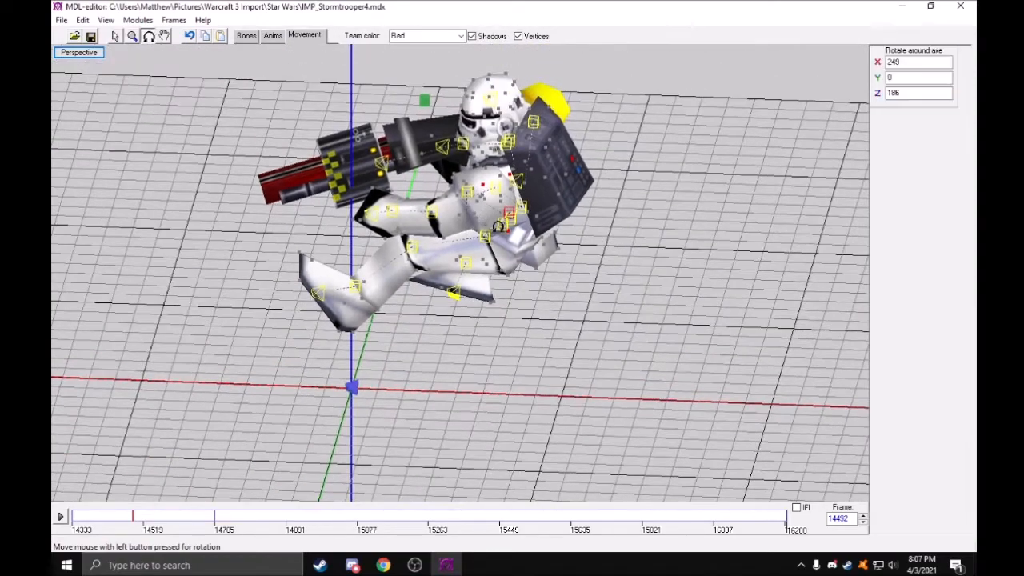
{"action": "left_click_drag", "start_coordinate": [516, 200], "coordinate": [506, 219]}
{"action": "left_click", "coordinate": [115, 37]}
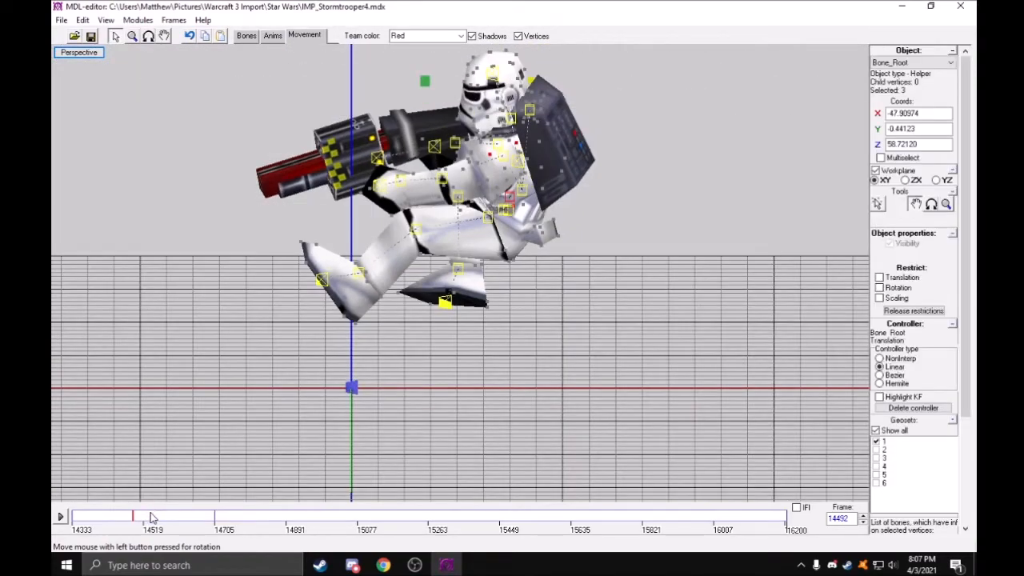
Move the lying-pose keyframe at frame 14707 to shortly before the 14891 mark and return to frame 14333
{"action": "left_click_drag", "start_coordinate": [151, 516], "coordinate": [214, 520]}
{"action": "left_click_drag", "start_coordinate": [483, 357], "coordinate": [412, 410]}
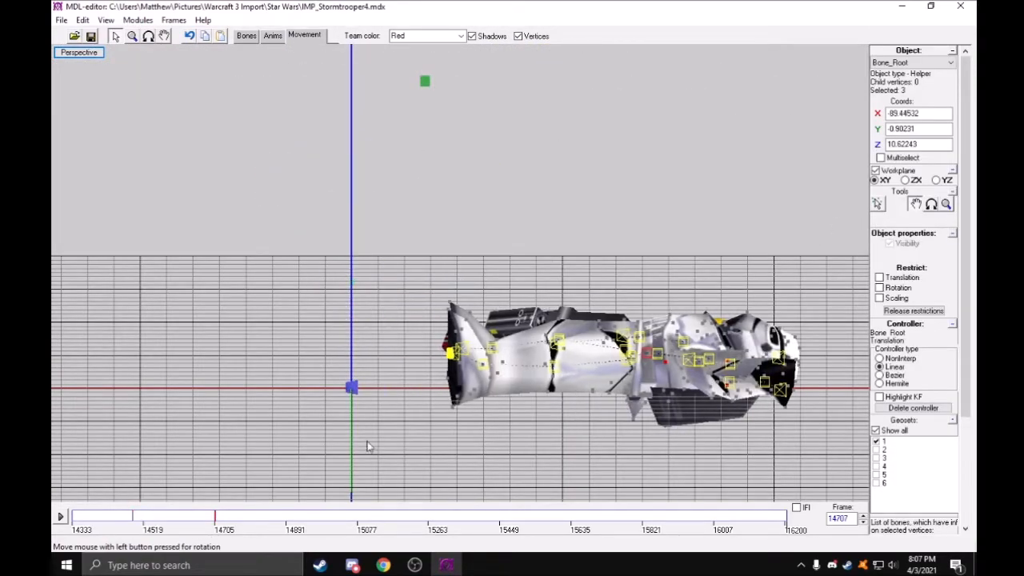
{"action": "left_click", "coordinate": [272, 518]}
{"action": "key", "text": "Delete"}
{"action": "key", "text": "ctrl+Left"}
{"action": "key", "text": "ctrl+Left"}
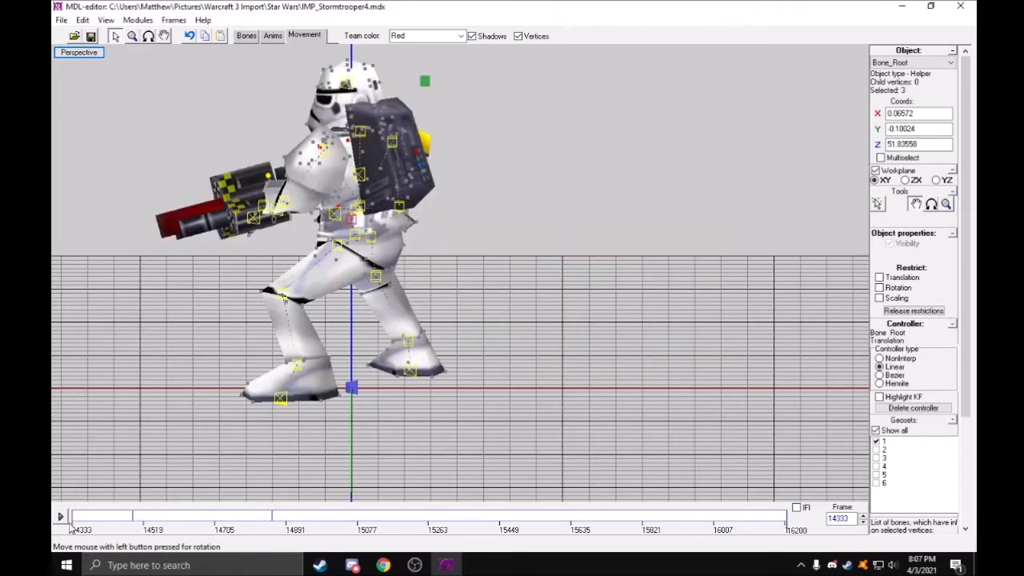
Play the Death animation, check frame 14492, and move the lying-pose keyframe to frame 14786
{"action": "left_click", "coordinate": [60, 517]}
{"action": "left_click", "coordinate": [61, 518]}
{"action": "left_click", "coordinate": [133, 520]}
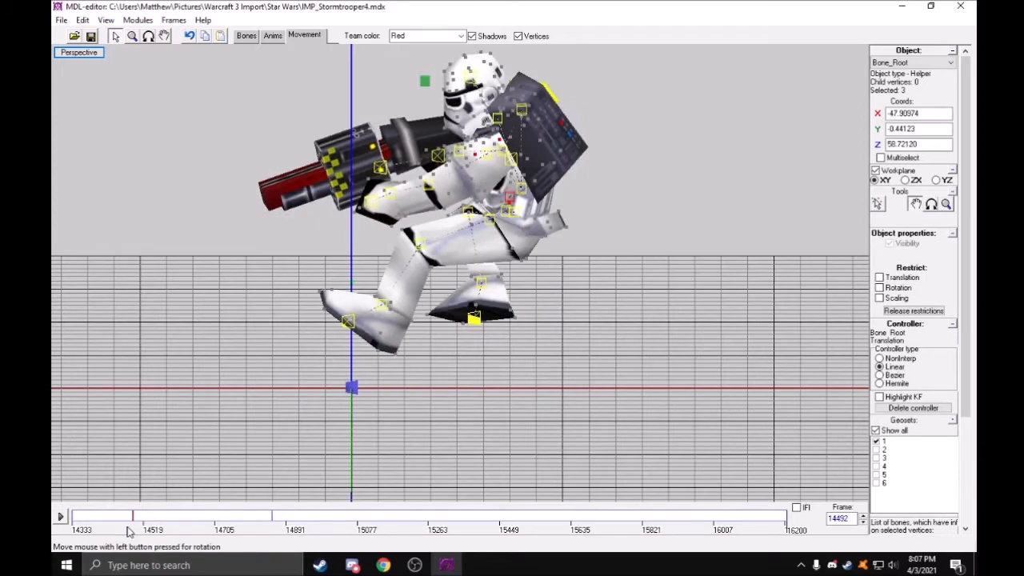
{"action": "left_click", "coordinate": [247, 520]}
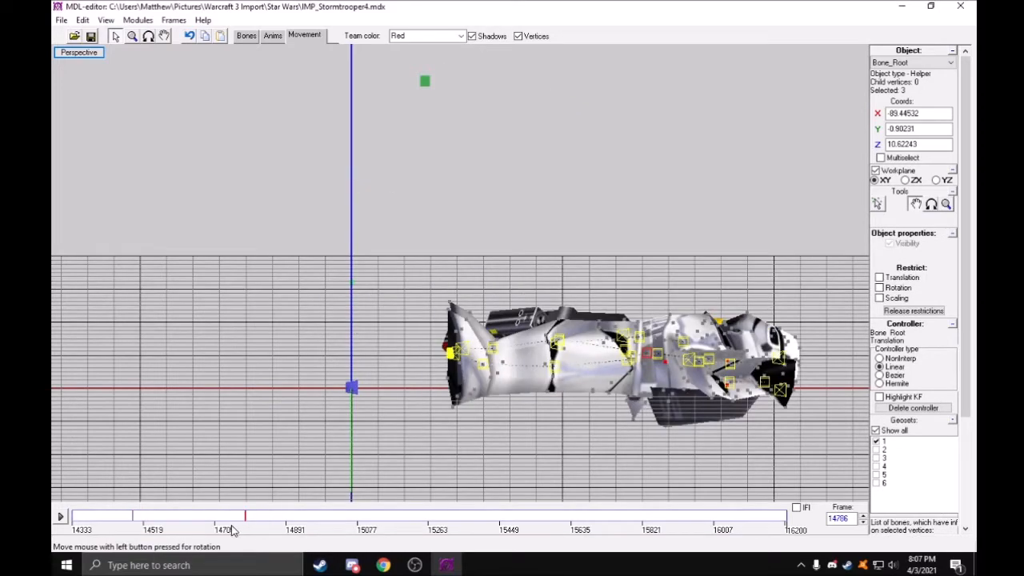
Replay the fall and step back and forth through its keyframes to check the timing
{"action": "key", "text": "ctrl+Left"}
{"action": "left_click", "coordinate": [61, 517]}
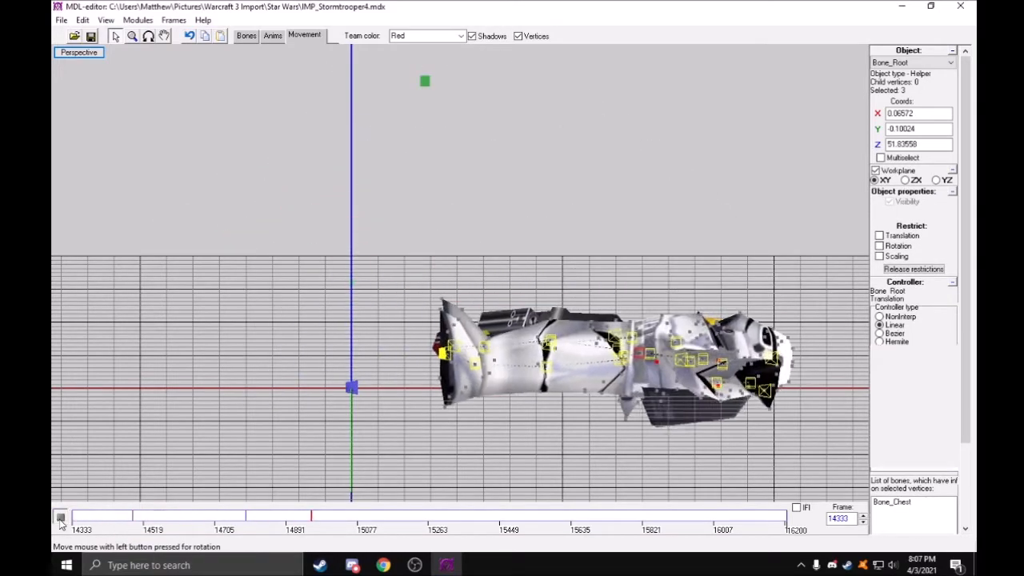
{"action": "left_click", "coordinate": [60, 519]}
{"action": "left_click", "coordinate": [142, 524]}
{"action": "key", "text": "ctrl+Left"}
{"action": "key", "text": "ctrl+Right"}
{"action": "key", "text": "ctrl+Right"}
{"action": "key", "text": "ctrl+Left"}
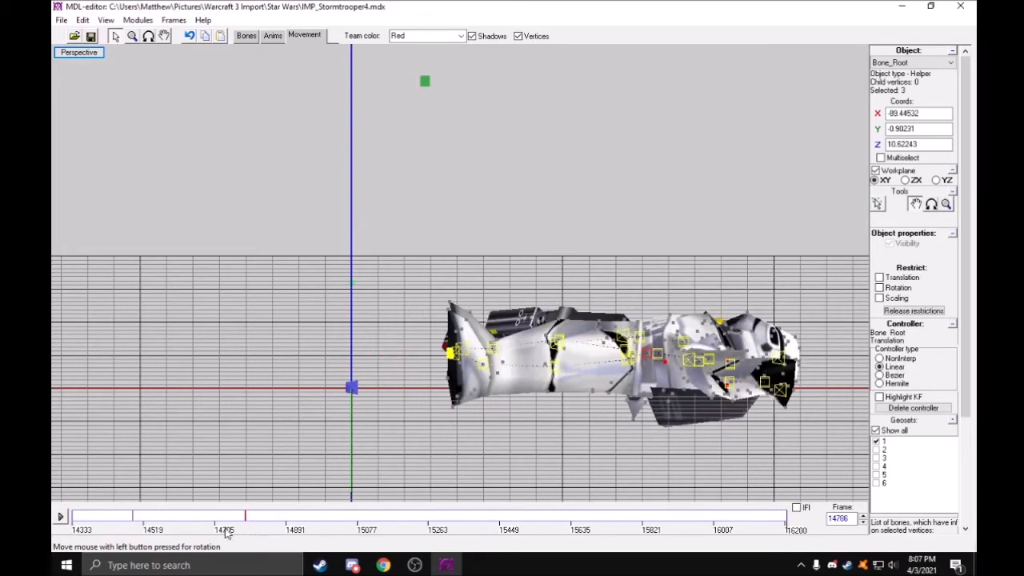
{"action": "key", "text": "ctrl+Left"}
{"action": "key", "text": "ctrl+Left"}
{"action": "left_click", "coordinate": [61, 518]}
At frame 14786, rotate Bone_Chest in the ZX workplane to raise the lying trooper's torso off the ground
{"action": "key", "text": "ctrl+Right"}
{"action": "left_click", "coordinate": [660, 359]}
{"action": "left_click", "coordinate": [935, 204]}
{"action": "left_click", "coordinate": [912, 180]}
{"action": "left_click_drag", "start_coordinate": [713, 312], "coordinate": [669, 352]}
{"action": "key", "text": "r"}
{"action": "left_click_drag", "start_coordinate": [588, 341], "coordinate": [629, 362]}
{"action": "left_click", "coordinate": [114, 36]}
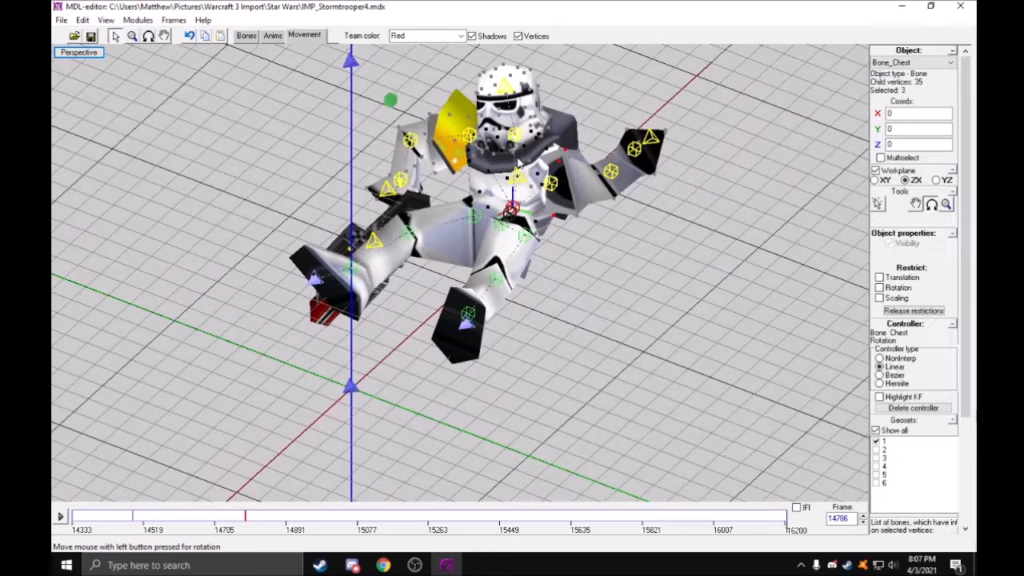
At frame 14786, rotate Bone_Arm1_L in toward the body and translate it to X -99.52558, Y 12.11419, Z 27.65684
{"action": "left_click", "coordinate": [551, 185]}
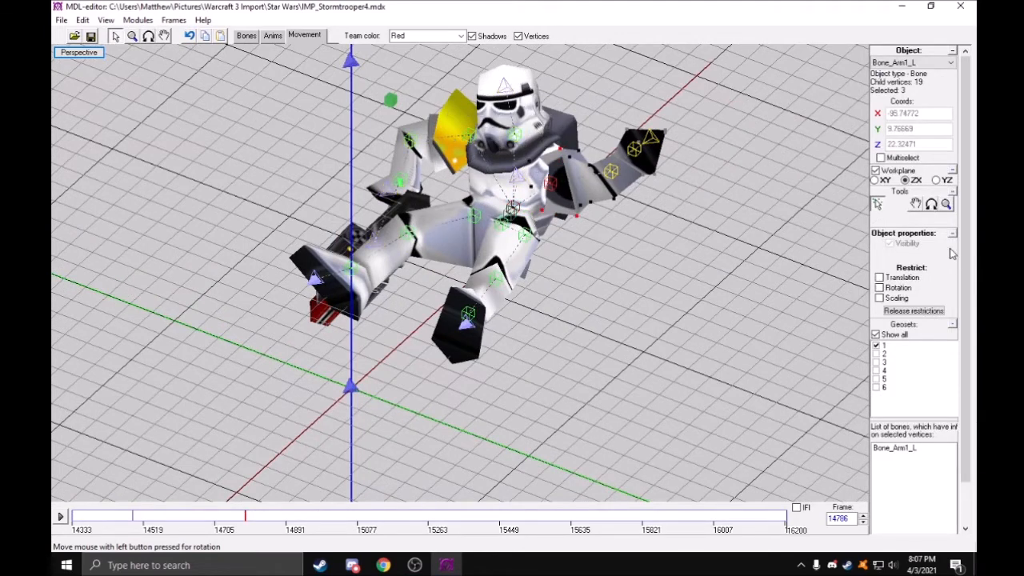
{"action": "left_click", "coordinate": [932, 204]}
{"action": "key", "text": "ctrl+z"}
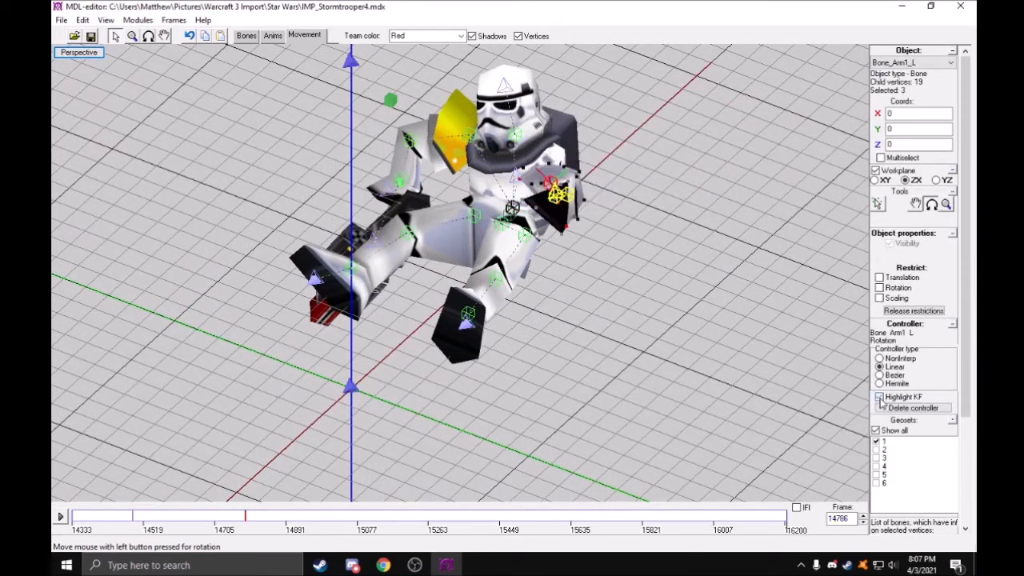
{"action": "left_click", "coordinate": [915, 204]}
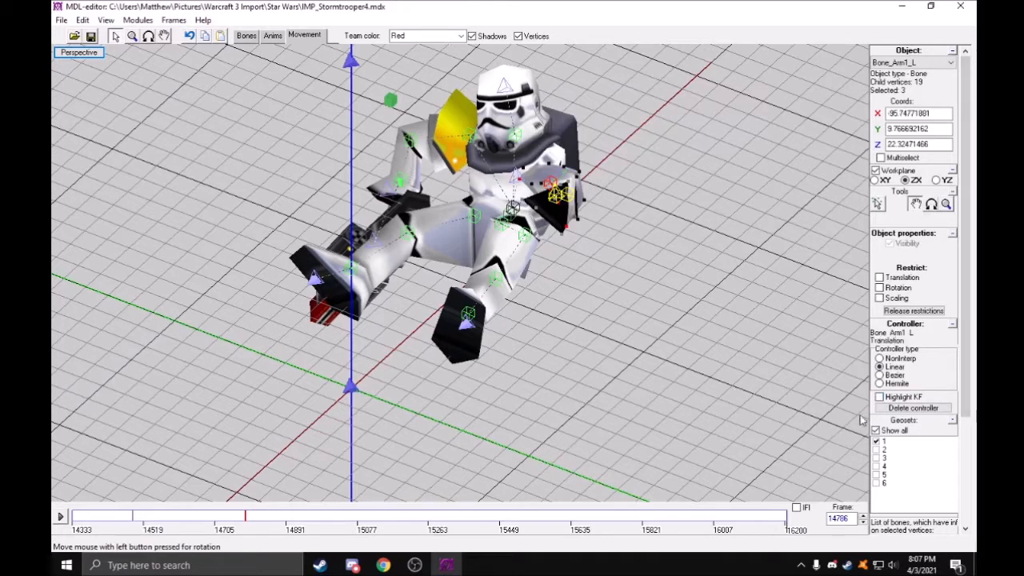
{"action": "left_click", "coordinate": [879, 399]}
{"action": "key", "text": "Escape"}
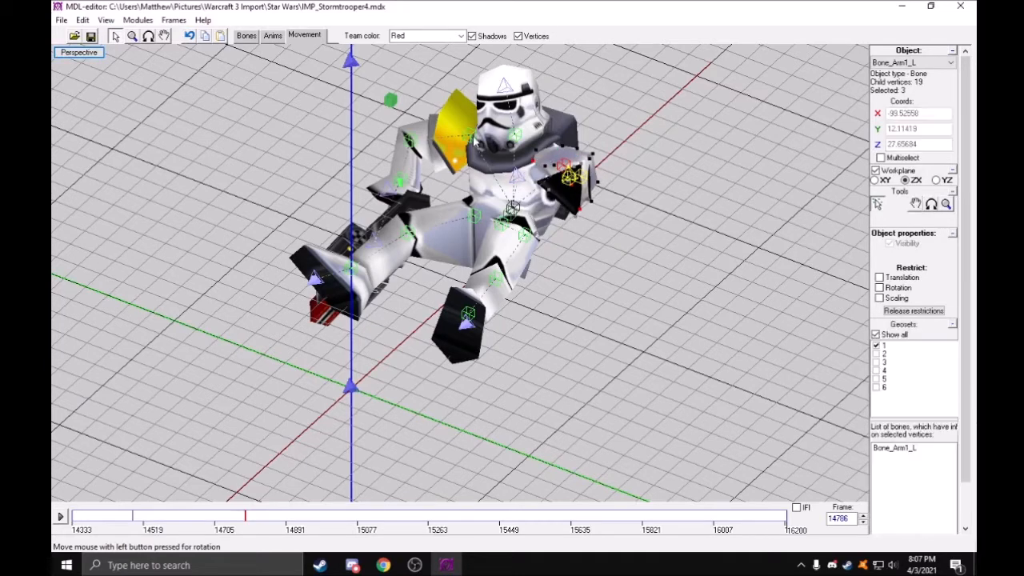
Rotate Bone_Arm1_R by -52 about Y to lift the blaster, and tilt Bone_Head by 44 about Y
{"action": "left_click", "coordinate": [470, 134]}
{"action": "left_click", "coordinate": [933, 205]}
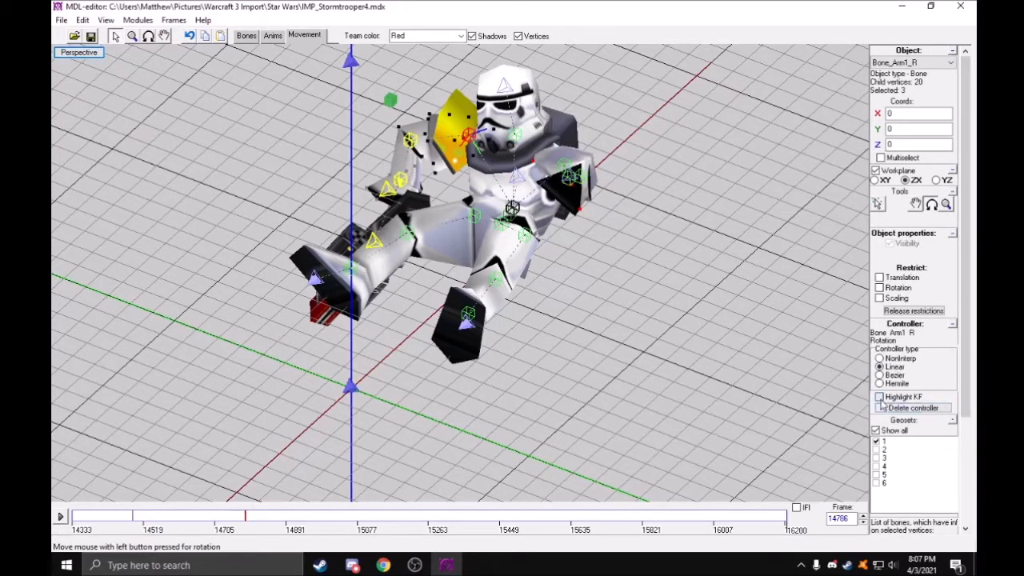
{"action": "left_click", "coordinate": [880, 399]}
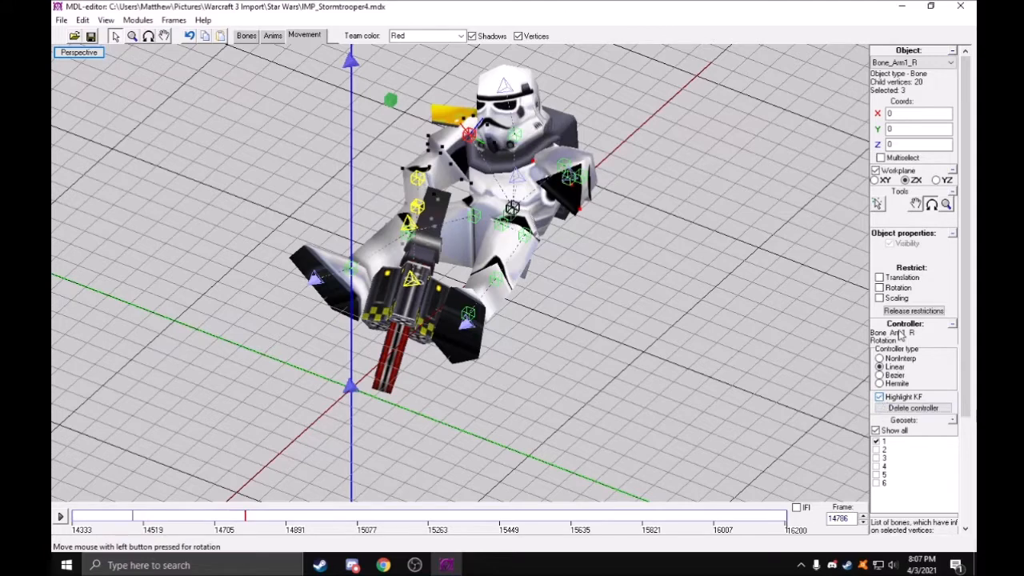
{"action": "left_click_drag", "start_coordinate": [640, 282], "coordinate": [672, 270]}
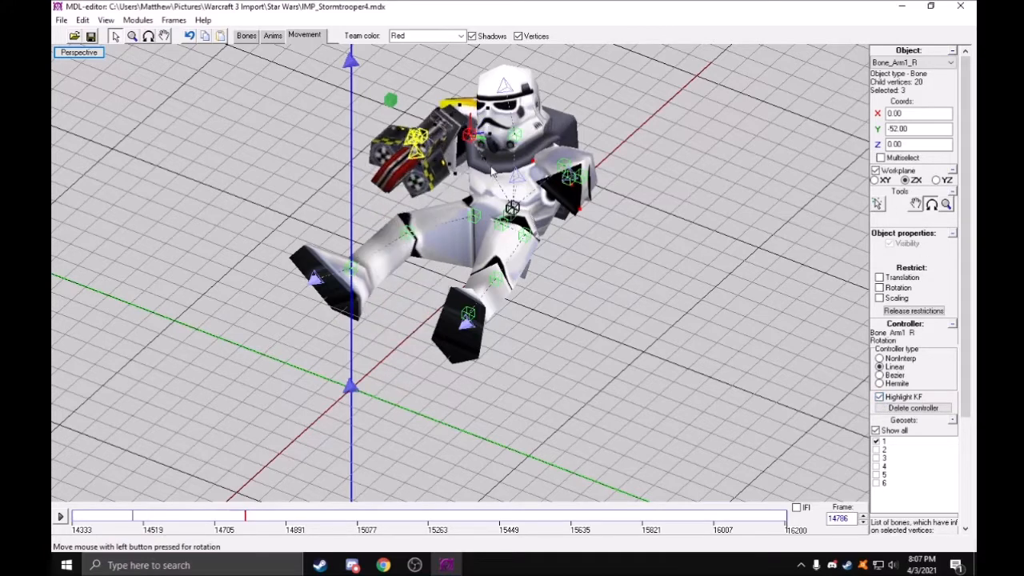
{"action": "left_click", "coordinate": [494, 177]}
{"action": "left_click", "coordinate": [930, 205]}
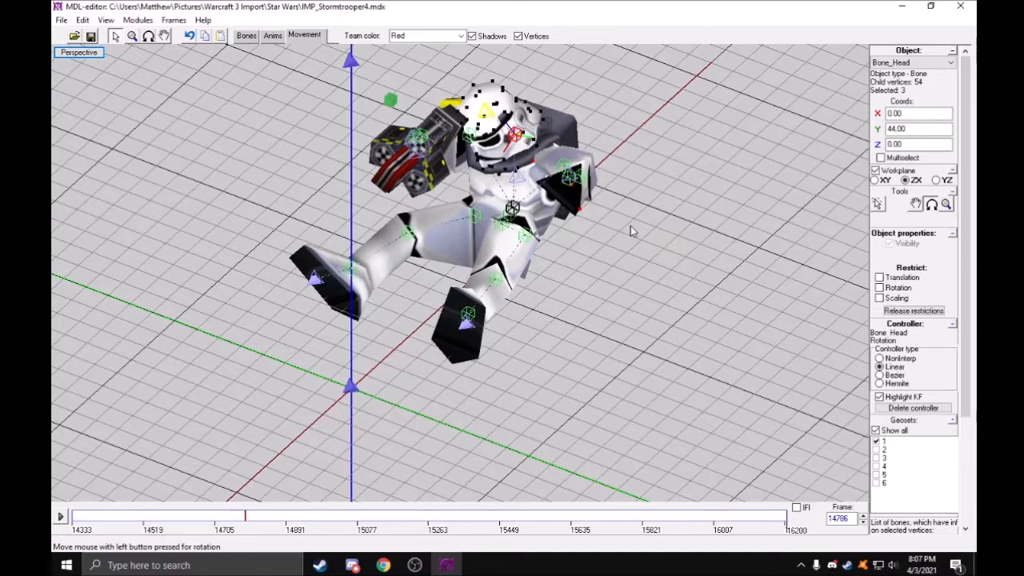
At frame 14786, rotate Bone_Chest slightly in the YZ workplane so the torso leans sideways
{"action": "left_click_drag", "start_coordinate": [630, 230], "coordinate": [197, 125]}
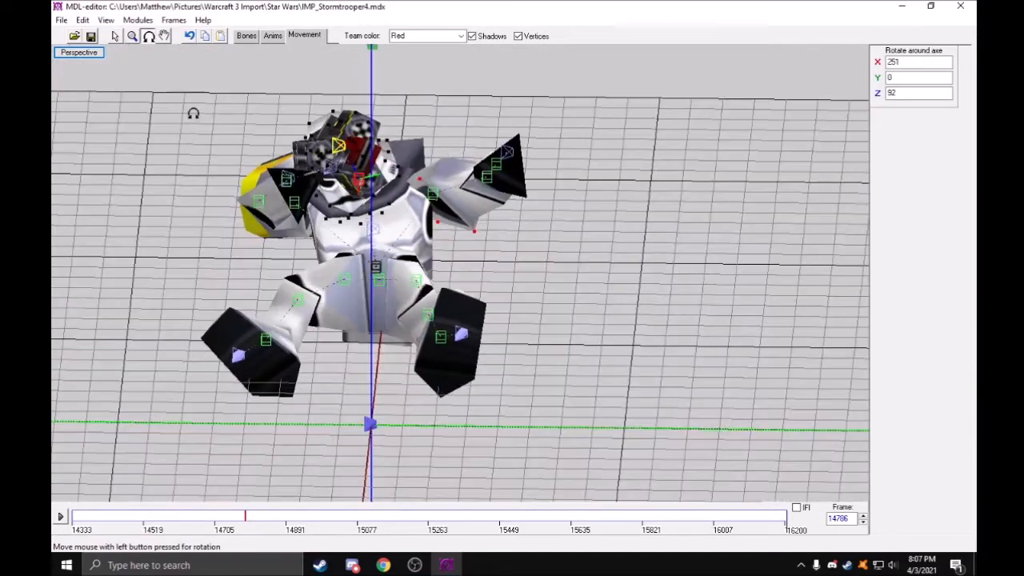
{"action": "left_click", "coordinate": [116, 36]}
{"action": "left_click", "coordinate": [376, 272]}
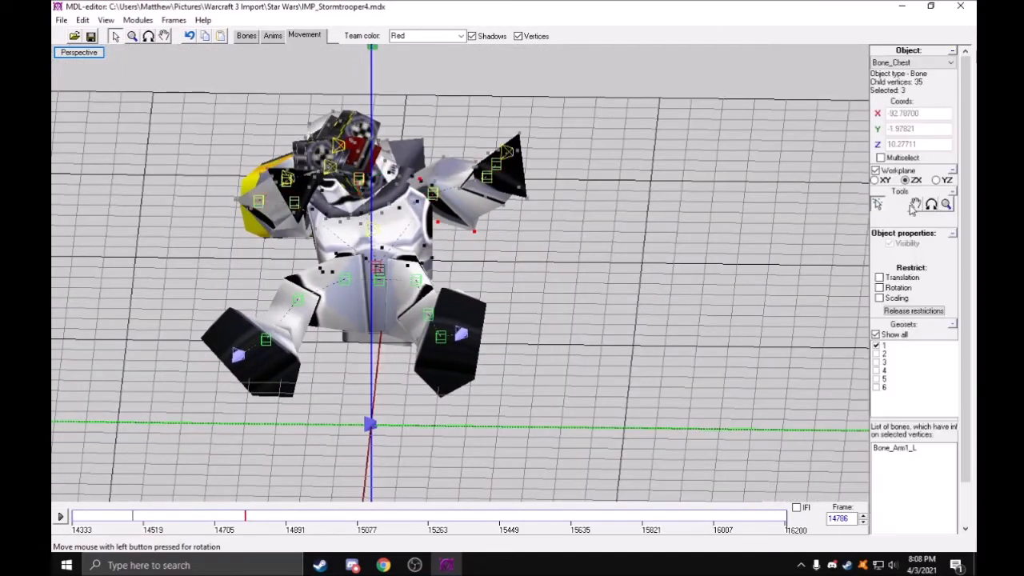
{"action": "left_click", "coordinate": [930, 205]}
{"action": "left_click", "coordinate": [936, 180]}
{"action": "left_click_drag", "start_coordinate": [848, 228], "coordinate": [816, 232]}
Rotate the left upper arm in the YZ and XY workplanes so it reaches forward over the lap
{"action": "left_click", "coordinate": [429, 212]}
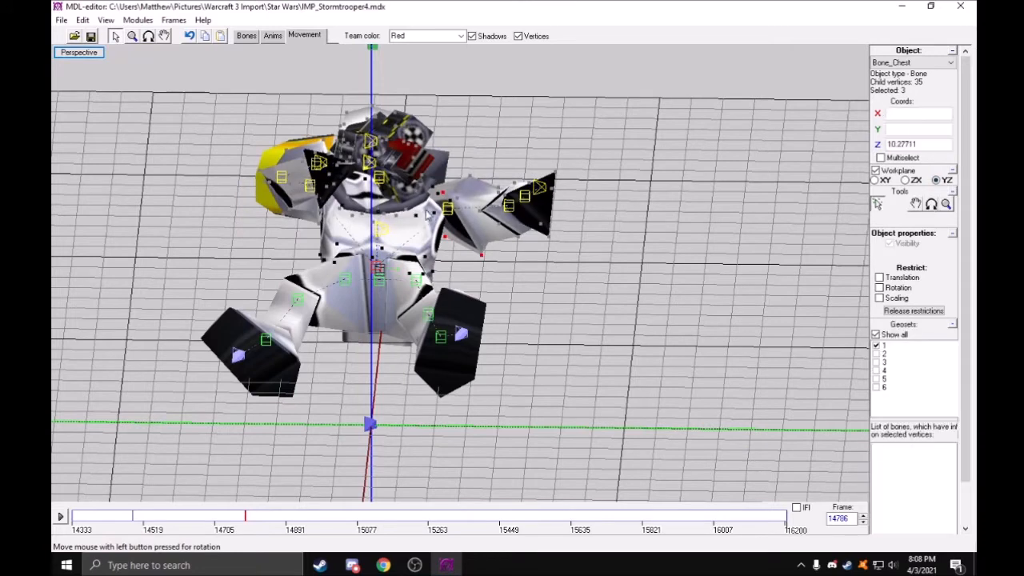
{"action": "left_click", "coordinate": [448, 209]}
{"action": "left_click", "coordinate": [932, 204]}
{"action": "left_click_drag", "start_coordinate": [840, 220], "coordinate": [670, 273]}
{"action": "left_click", "coordinate": [874, 180]}
{"action": "key", "text": "Escape"}
Rotate the right upper arm in the XY workplane so the blaster points forward above the legs
{"action": "left_click", "coordinate": [311, 186]}
{"action": "left_click", "coordinate": [930, 205]}
{"action": "key", "text": "r"}
{"action": "left_click_drag", "start_coordinate": [432, 492], "coordinate": [314, 512]}
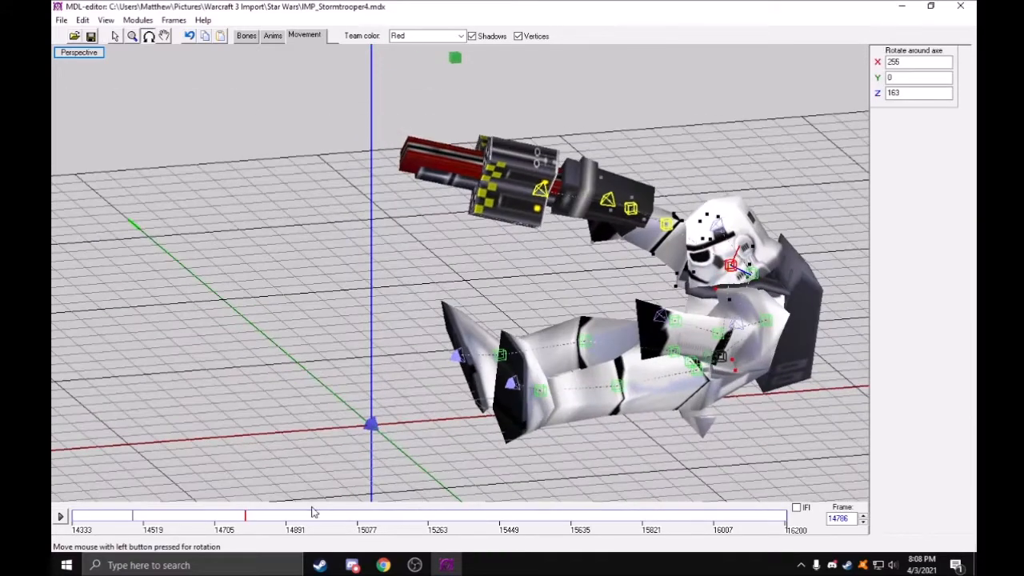
At frame 14994, lay the trooper's upper body flat on its back with the blaster arm resting along the legs
{"action": "left_click", "coordinate": [325, 516]}
{"action": "left_click", "coordinate": [116, 36]}
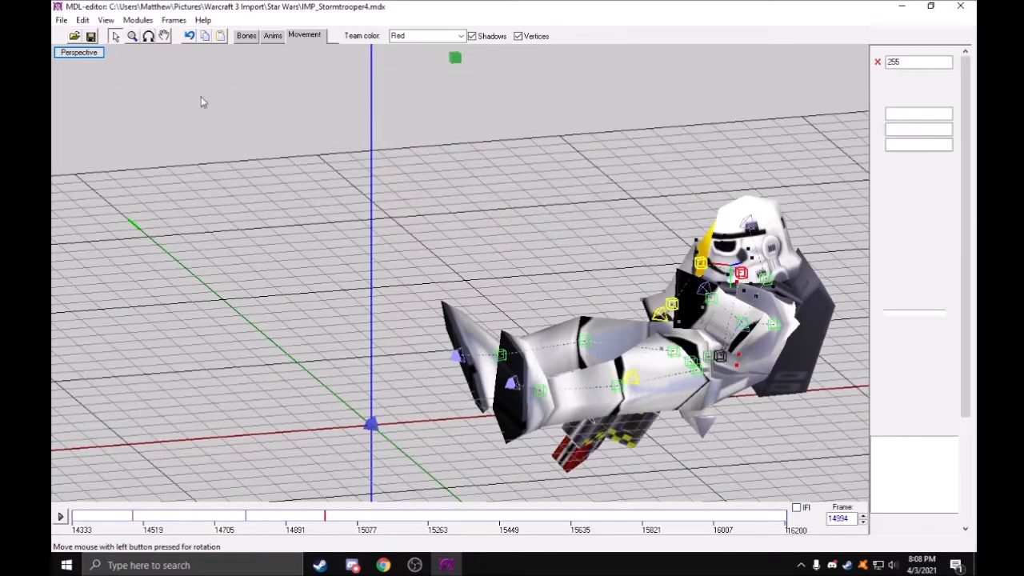
{"action": "mouse_move", "coordinate": [459, 393]}
{"action": "left_mouse_down"}
{"action": "mouse_move", "coordinate": [240, 500]}
{"action": "mouse_move", "coordinate": [325, 524]}
{"action": "left_mouse_up"}
{"action": "left_click", "coordinate": [269, 518]}
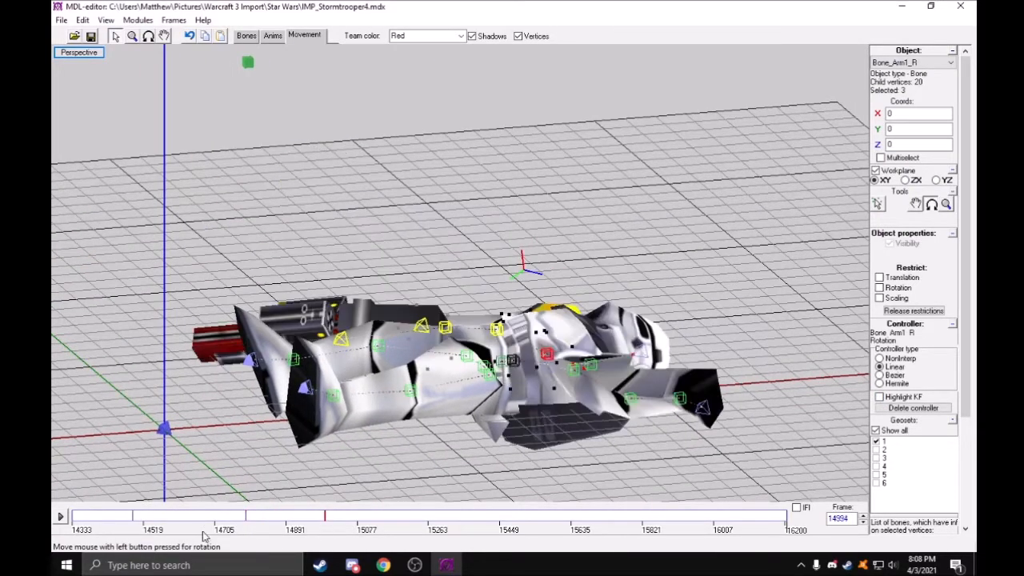
At frame 14994, rotate Bone_Pelvis in the ZX workplane so both legs kick up off the ground
{"action": "left_click", "coordinate": [461, 375]}
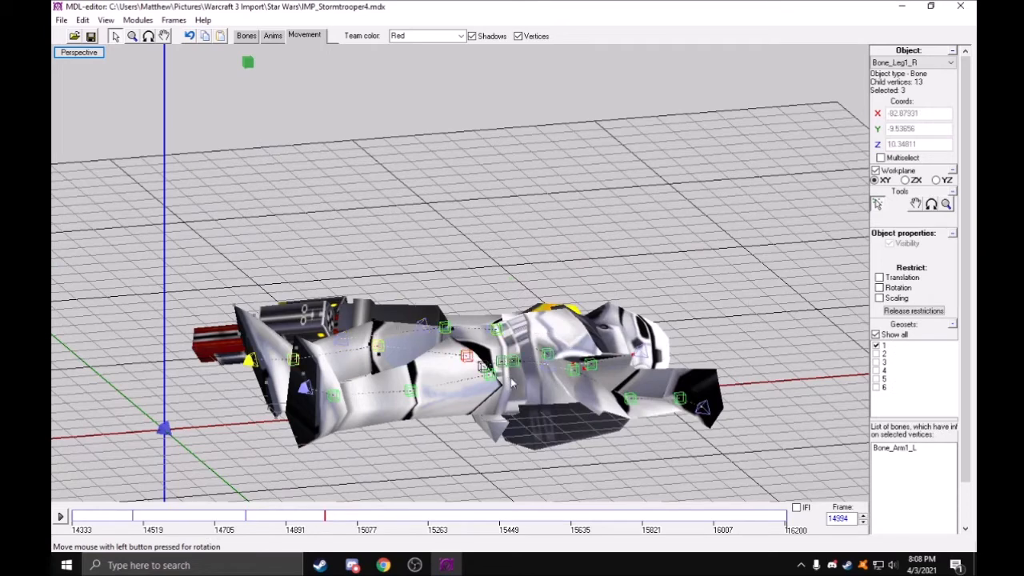
{"action": "left_click", "coordinate": [488, 373]}
{"action": "left_click", "coordinate": [926, 203]}
{"action": "left_click", "coordinate": [487, 371]}
{"action": "left_click", "coordinate": [483, 366]}
{"action": "left_click", "coordinate": [907, 180]}
{"action": "left_click_drag", "start_coordinate": [716, 254], "coordinate": [598, 307]}
Translate Bone_Pelvis at frame 14994 to X -84.77989 and Z 18.58176 to realign the hips with the torso
{"action": "left_click", "coordinate": [914, 204]}
{"action": "left_click_drag", "start_coordinate": [786, 240], "coordinate": [775, 217]}
{"action": "middle_click_drag", "start_coordinate": [759, 253], "coordinate": [675, 262]}
{"action": "left_click_drag", "start_coordinate": [674, 263], "coordinate": [685, 267]}
{"action": "scroll", "coordinate": [420, 319], "scroll_direction": "up", "scroll_amount": 3}
{"action": "left_click_drag", "start_coordinate": [394, 223], "coordinate": [336, 204]}
{"action": "left_click", "coordinate": [115, 36]}
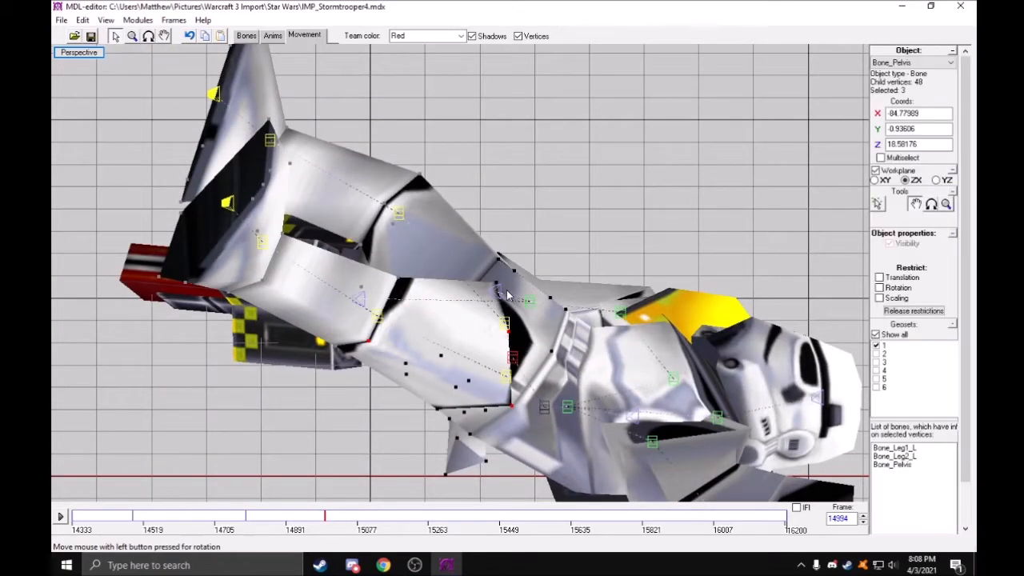
Rotate the left thigh up toward the torso and bend Bone_Leg2_L by 76 about Y at frame 14994
{"action": "left_click", "coordinate": [505, 381]}
{"action": "left_click", "coordinate": [931, 204]}
{"action": "left_click_drag", "start_coordinate": [638, 255], "coordinate": [640, 280]}
{"action": "left_click", "coordinate": [931, 205]}
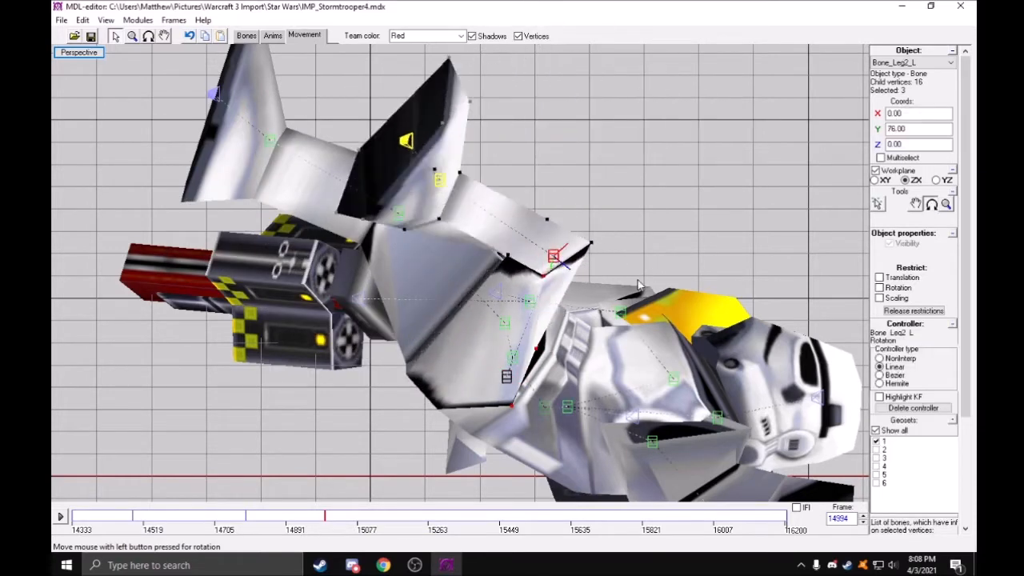
Rotate the right lower leg down at frame 14994 and rotate Bone_Leg1_R by -13 about Y
{"action": "left_click", "coordinate": [399, 216]}
{"action": "left_click", "coordinate": [930, 204]}
{"action": "left_click_drag", "start_coordinate": [737, 262], "coordinate": [688, 272]}
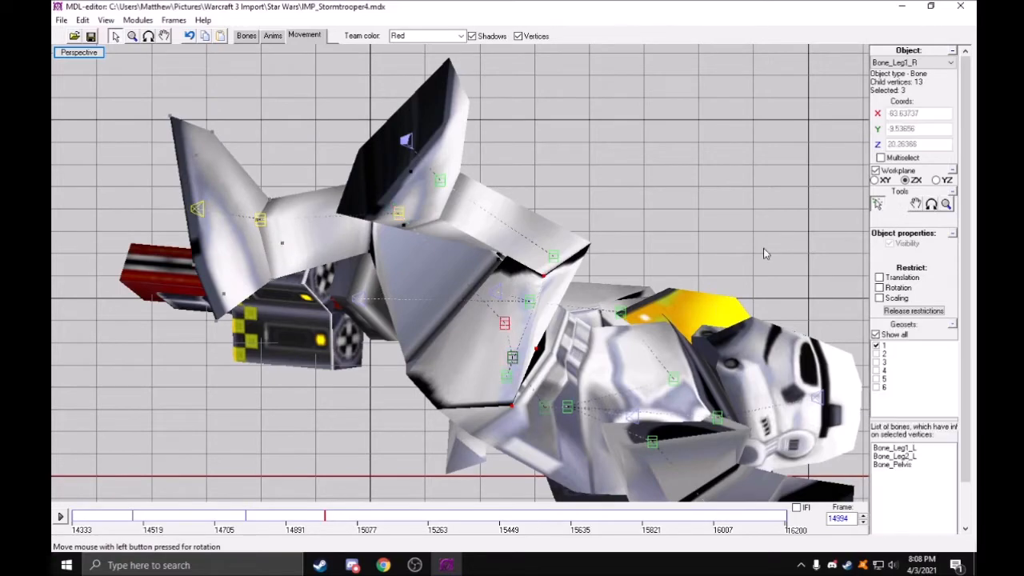
{"action": "left_click", "coordinate": [930, 204]}
{"action": "left_click_drag", "start_coordinate": [755, 233], "coordinate": [774, 230]}
Place a final lying-pose keyframe after frame 14994 and play the Death animation from several angles
{"action": "mouse_move", "coordinate": [279, 519]}
{"action": "left_mouse_down"}
{"action": "mouse_move", "coordinate": [96, 531]}
{"action": "mouse_move", "coordinate": [403, 518]}
{"action": "left_mouse_up"}
{"action": "scroll", "coordinate": [168, 454], "scroll_direction": "down", "scroll_amount": 5}
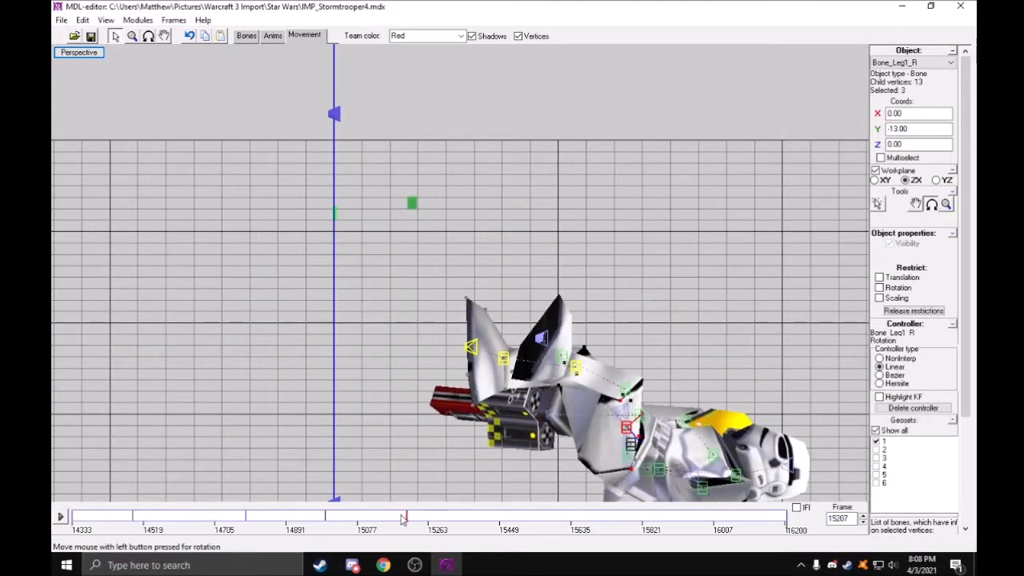
{"action": "left_click", "coordinate": [61, 518]}
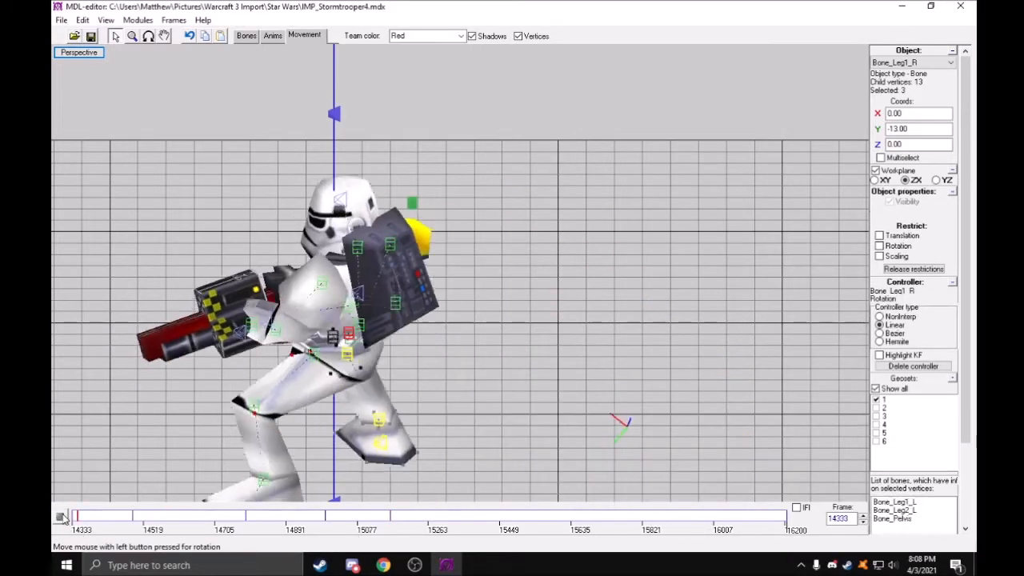
{"action": "left_click_drag", "start_coordinate": [370, 350], "coordinate": [343, 219]}
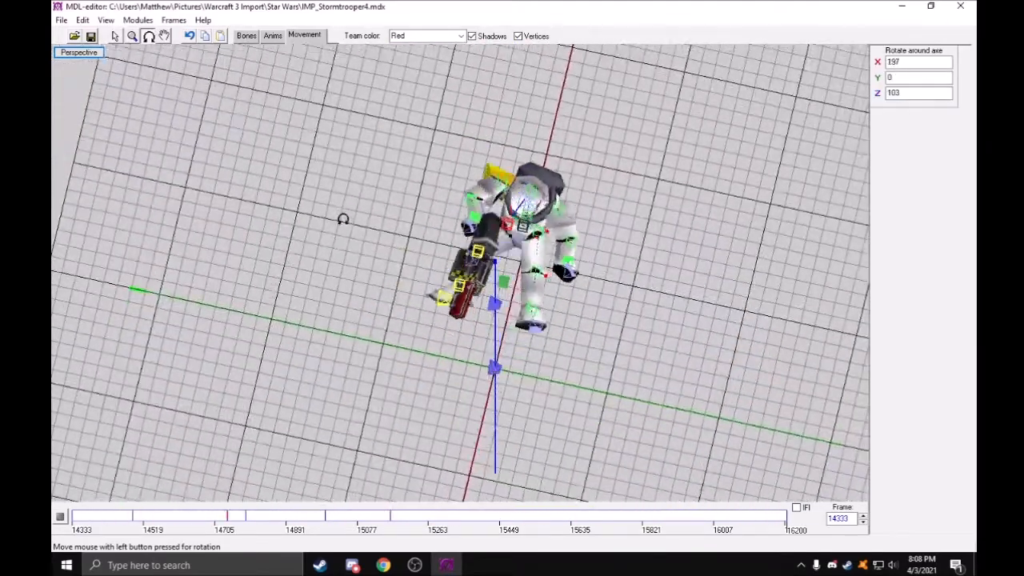
{"action": "left_click_drag", "start_coordinate": [360, 279], "coordinate": [261, 347]}
{"action": "left_click", "coordinate": [61, 519]}
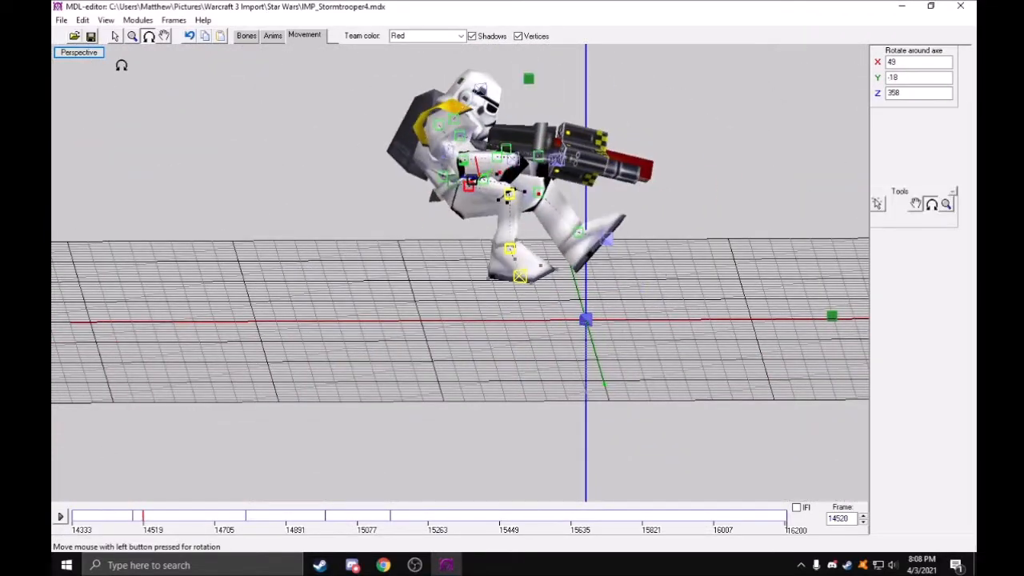
Move the final lying-pose keyframe to frame 15215 and replay the animation
{"action": "left_click", "coordinate": [116, 37]}
{"action": "left_click_drag", "start_coordinate": [360, 520], "coordinate": [70, 518]}
{"action": "left_click", "coordinate": [62, 517]}
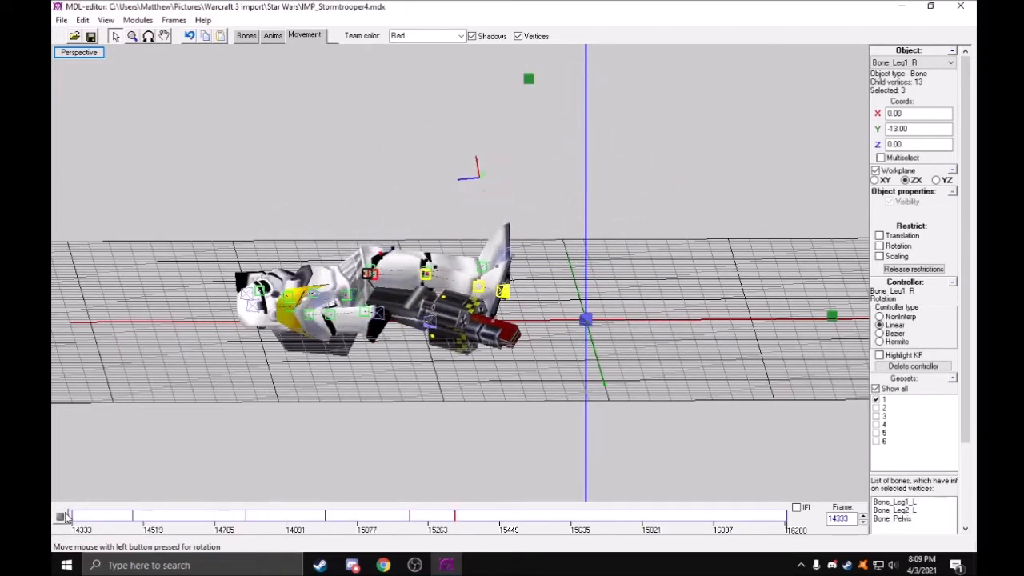
{"action": "left_click", "coordinate": [64, 517]}
Translate Bone_Pelvis at frame 15215 down to Z 9.83045 so the hips settle level with the torso
{"action": "left_click", "coordinate": [410, 518]}
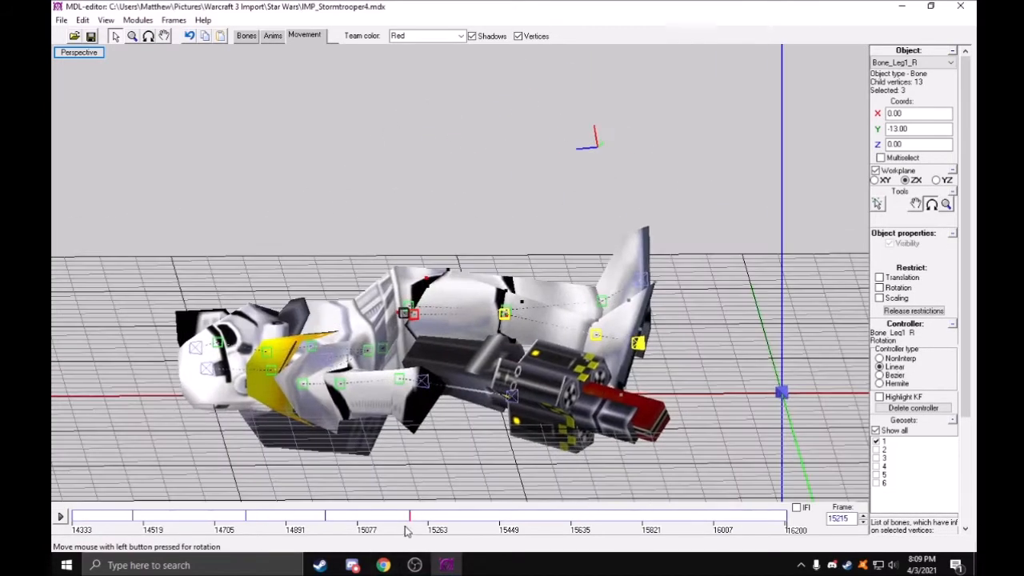
{"action": "scroll", "coordinate": [381, 279], "scroll_direction": "up", "scroll_amount": 5}
{"action": "left_click", "coordinate": [326, 209]}
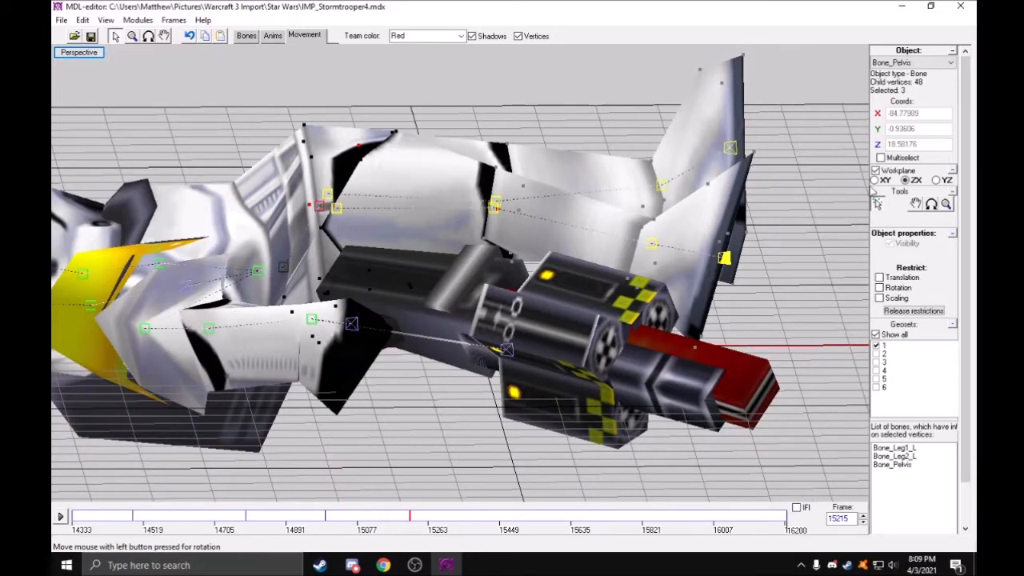
{"action": "left_click", "coordinate": [917, 204]}
{"action": "left_click_drag", "start_coordinate": [343, 210], "coordinate": [340, 274]}
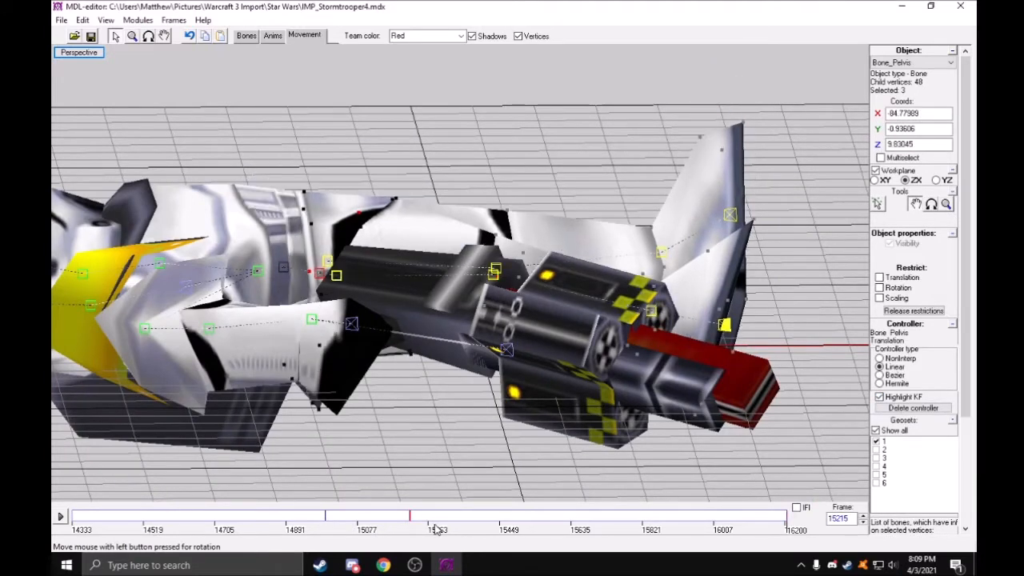
Examine the pelvis and leg alignment up close at frames 14786, 14333, 14660 and 14994
{"action": "left_click", "coordinate": [268, 532]}
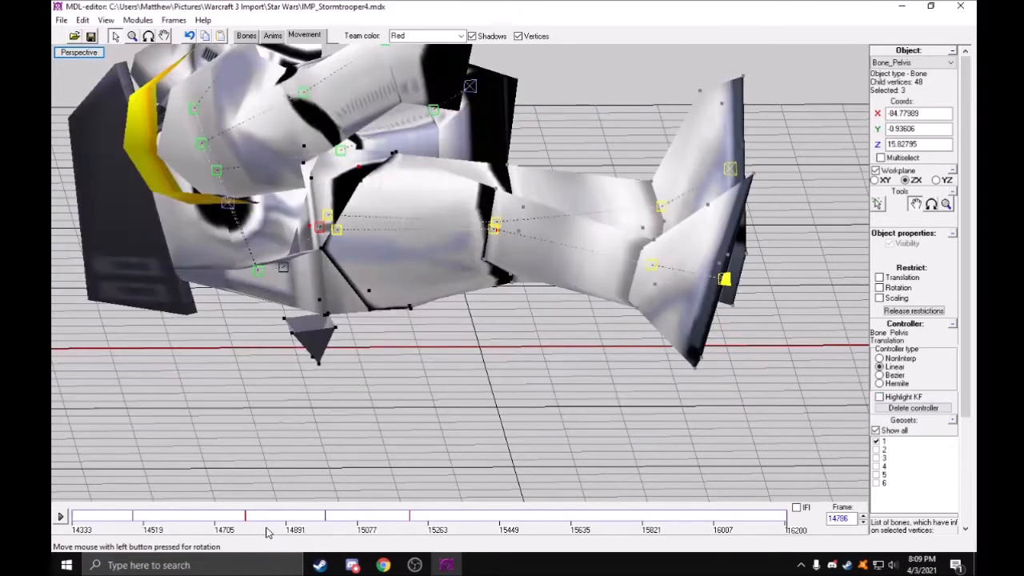
{"action": "middle_click_drag", "start_coordinate": [187, 349], "coordinate": [232, 414]}
{"action": "left_click", "coordinate": [89, 530]}
{"action": "middle_click_drag", "start_coordinate": [859, 257], "coordinate": [396, 296]}
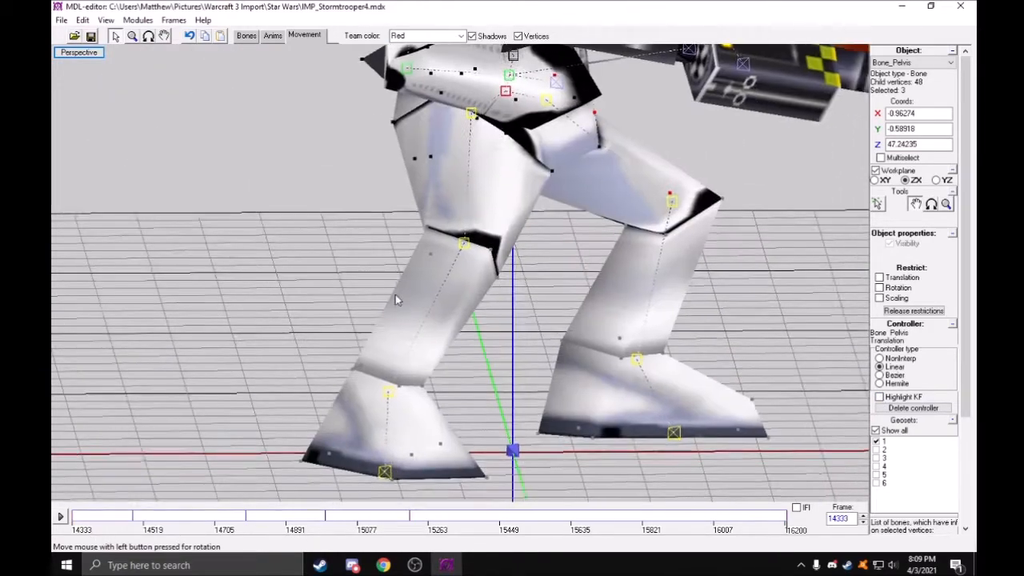
{"action": "middle_click_drag", "start_coordinate": [464, 229], "coordinate": [481, 364]}
{"action": "left_click", "coordinate": [134, 529]}
{"action": "middle_click_drag", "start_coordinate": [236, 339], "coordinate": [372, 367]}
{"action": "left_click", "coordinate": [198, 520]}
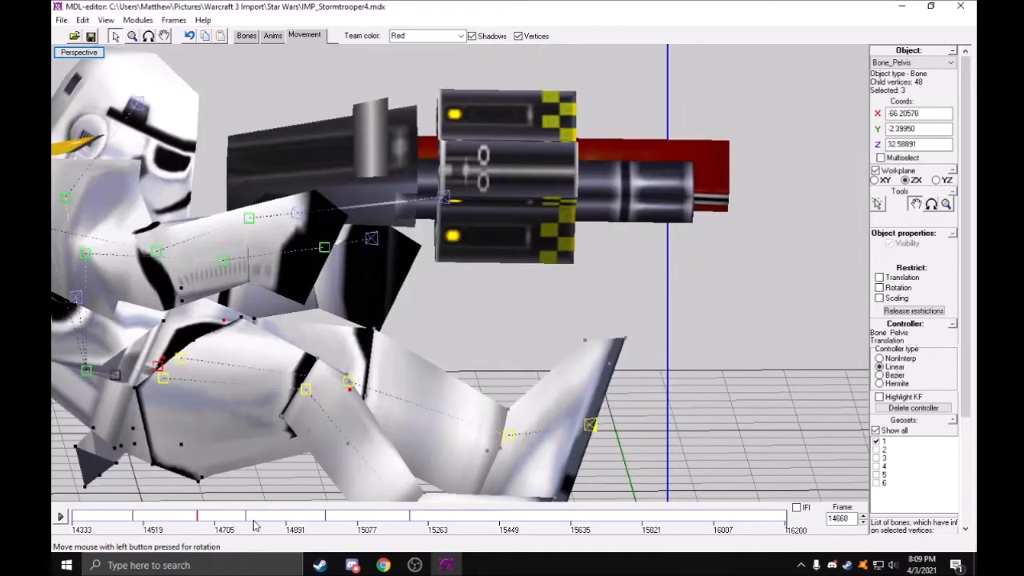
{"action": "key", "text": "ctrl+Right"}
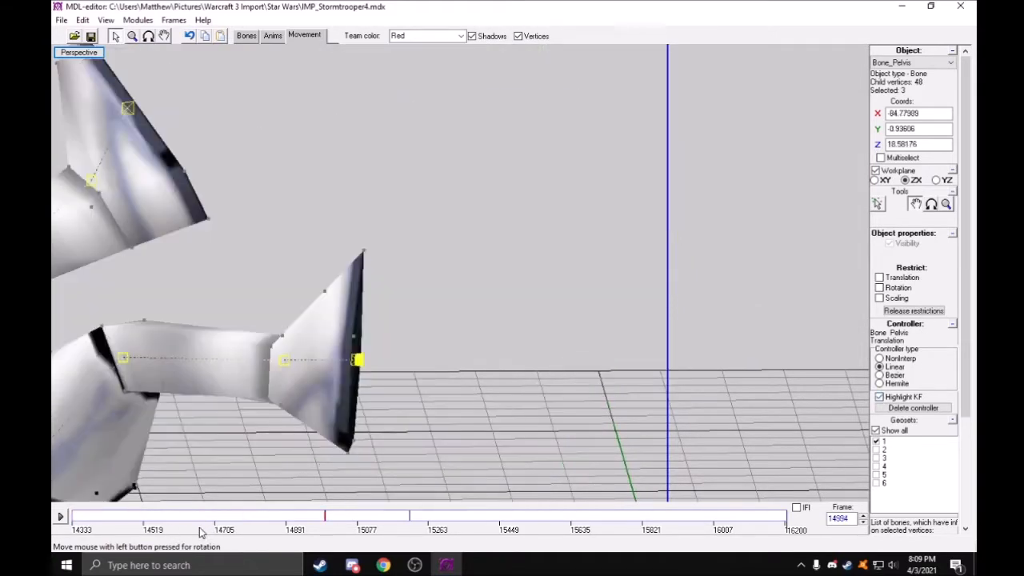
Compare the Death animation's starting pose at frame 14333 with the Stand Ready sequence's pose at frame 84967 from side and front
{"action": "left_click_drag", "start_coordinate": [249, 520], "coordinate": [72, 530]}
{"action": "middle_click_drag", "start_coordinate": [699, 156], "coordinate": [414, 212]}
{"action": "scroll", "coordinate": [414, 212], "scroll_direction": "down", "scroll_amount": 4}
{"action": "left_click", "coordinate": [272, 35]}
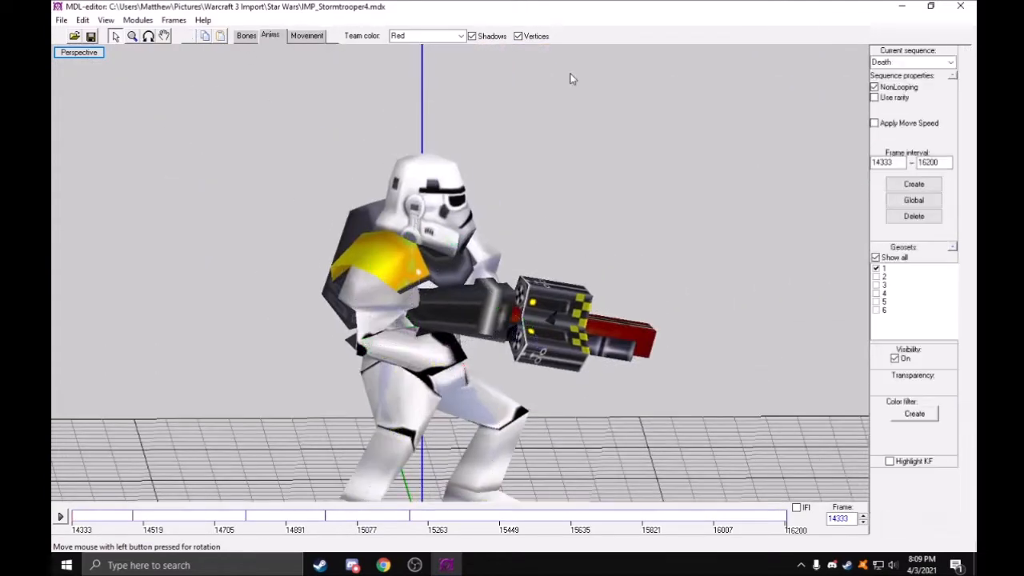
{"action": "left_click", "coordinate": [951, 63]}
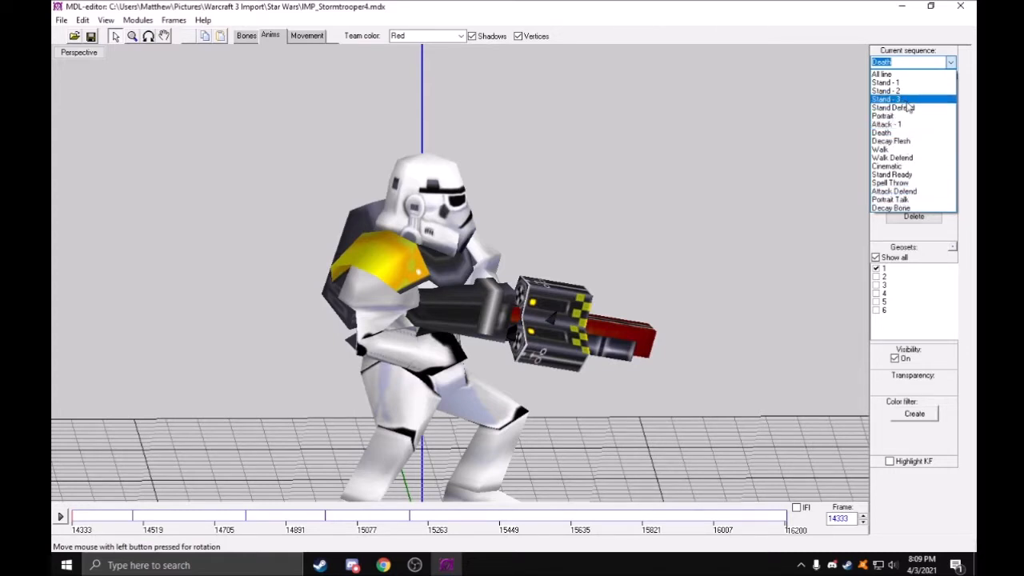
{"action": "left_click", "coordinate": [894, 174]}
{"action": "middle_click_drag", "start_coordinate": [855, 193], "coordinate": [816, 177]}
{"action": "mouse_move", "coordinate": [773, 522]}
{"action": "left_mouse_down"}
{"action": "mouse_move", "coordinate": [761, 524]}
{"action": "mouse_move", "coordinate": [787, 525]}
{"action": "left_mouse_up"}
{"action": "middle_click_drag", "start_coordinate": [773, 142], "coordinate": [836, 80]}
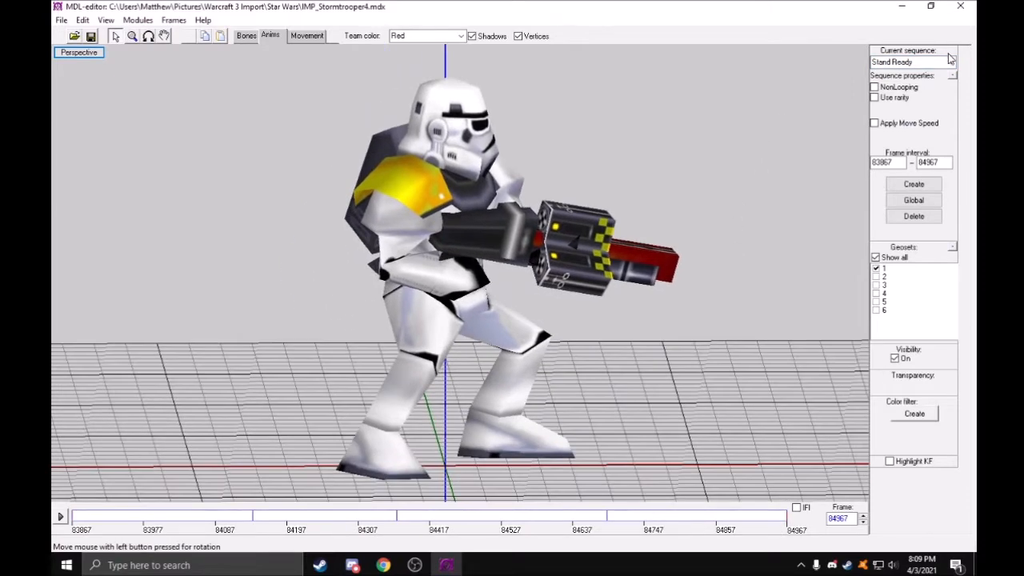
{"action": "left_click", "coordinate": [950, 64]}
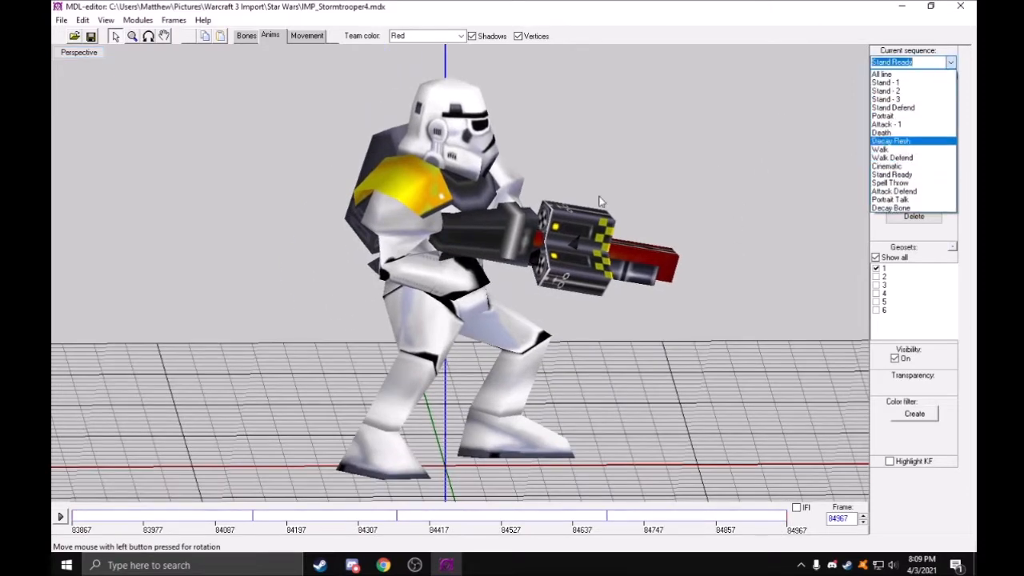
{"action": "left_click", "coordinate": [578, 218]}
{"action": "key", "text": "r"}
{"action": "left_click_drag", "start_coordinate": [579, 218], "coordinate": [470, 197]}
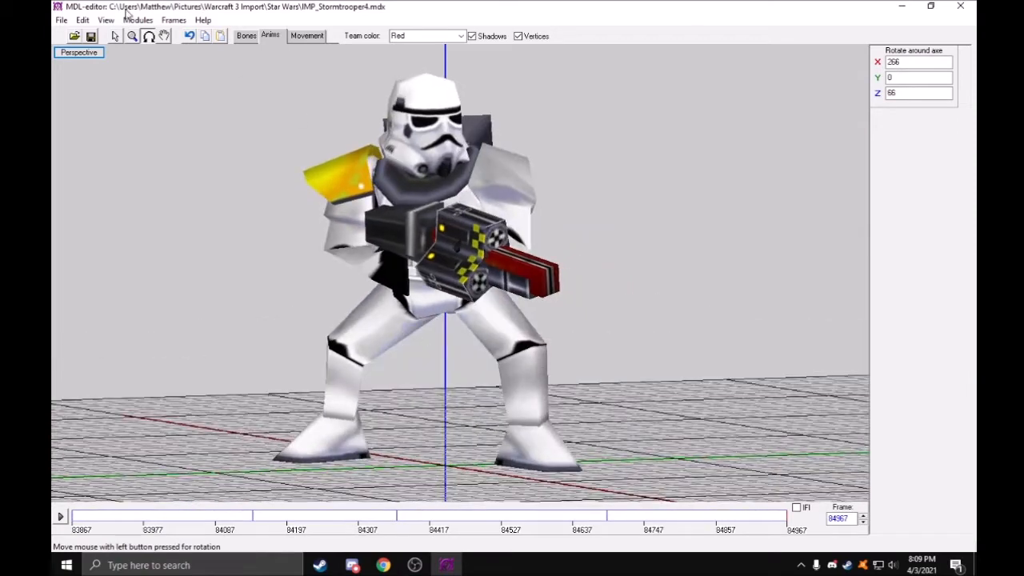
Return to the Death sequence and inspect its starting pose at frame 14333 from the front
{"action": "left_click", "coordinate": [116, 37]}
{"action": "left_click", "coordinate": [951, 63]}
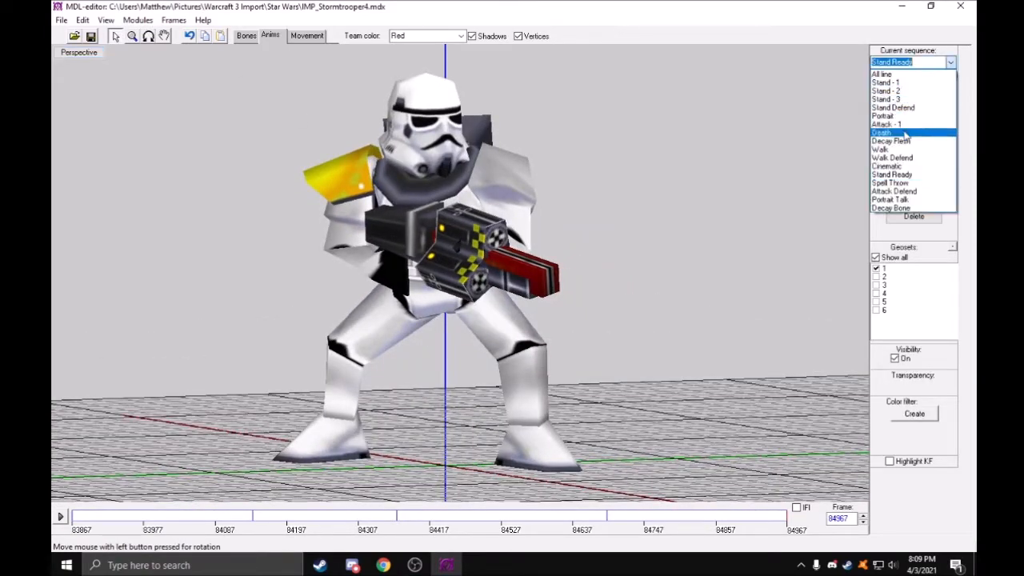
{"action": "left_click", "coordinate": [907, 136]}
{"action": "left_click_drag", "start_coordinate": [124, 517], "coordinate": [80, 528]}
{"action": "middle_click_drag", "start_coordinate": [295, 266], "coordinate": [318, 314]}
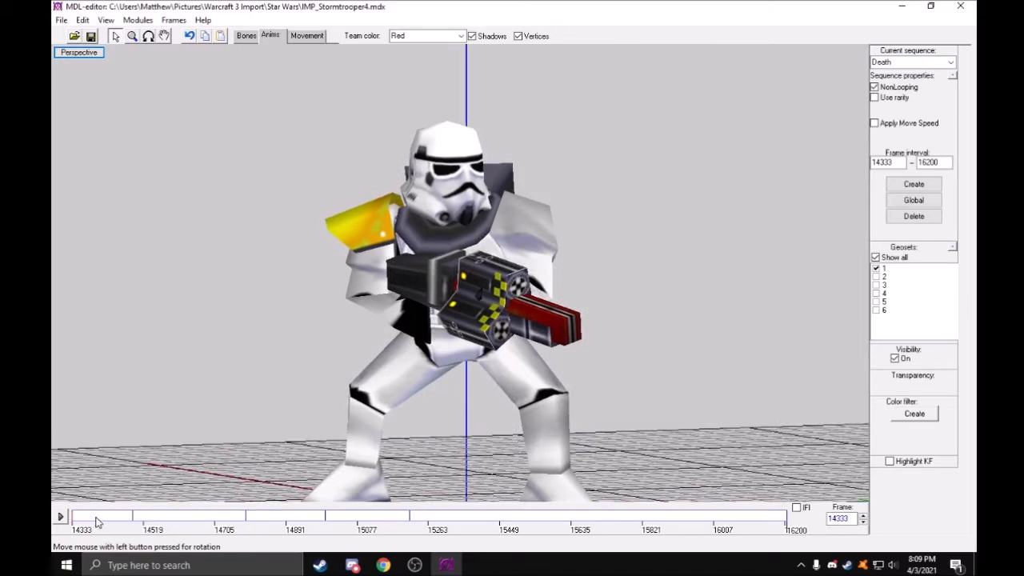
{"action": "key", "text": "r"}
{"action": "left_click_drag", "start_coordinate": [291, 384], "coordinate": [239, 176]}
{"action": "left_click", "coordinate": [116, 39]}
{"action": "middle_click_drag", "start_coordinate": [228, 312], "coordinate": [240, 281]}
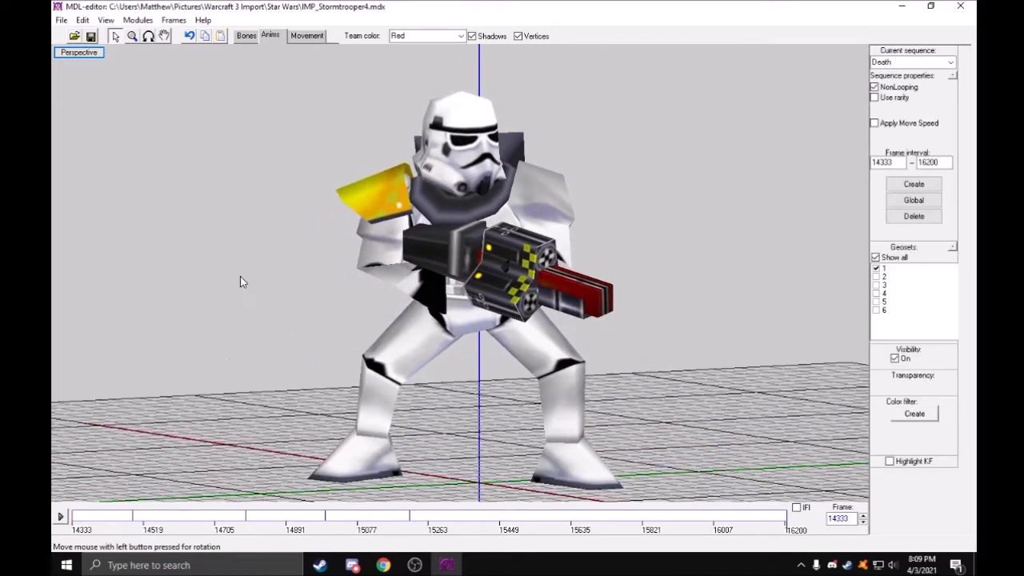
Check Bone_Pelvis's translation keyframes at frames 14492, 14994 and 14786 using keyframe highlighting
{"action": "left_click", "coordinate": [306, 36]}
{"action": "mouse_move", "coordinate": [104, 524]}
{"action": "left_mouse_down"}
{"action": "mouse_move", "coordinate": [130, 529]}
{"action": "mouse_move", "coordinate": [116, 532]}
{"action": "left_mouse_up"}
{"action": "left_click", "coordinate": [383, 238]}
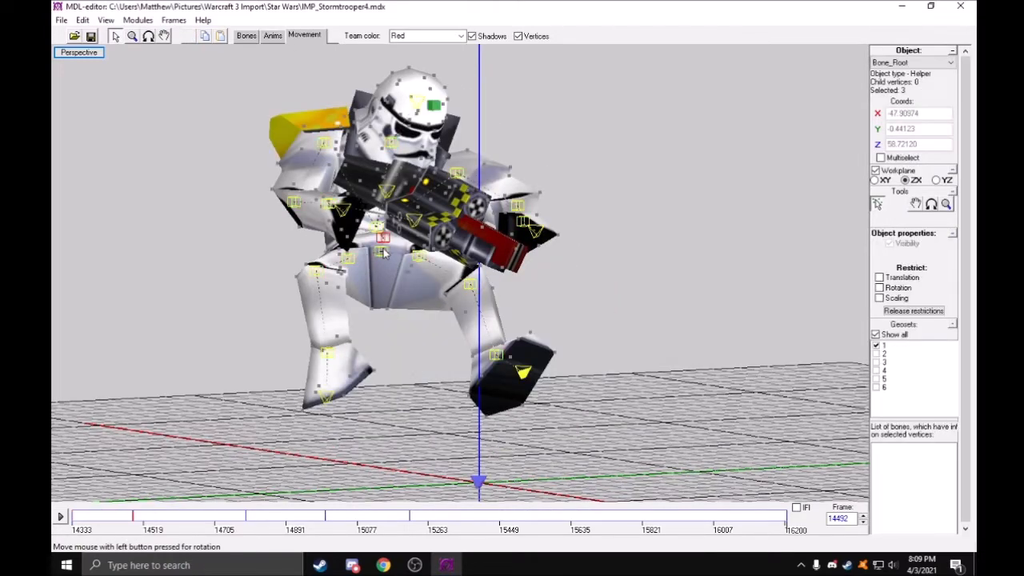
{"action": "left_click", "coordinate": [917, 203]}
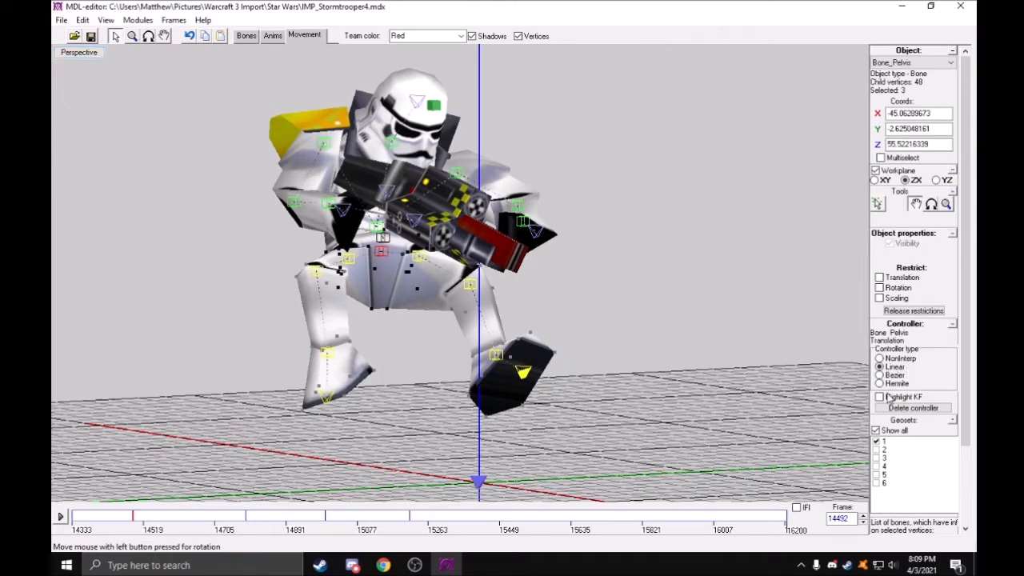
{"action": "left_click_drag", "start_coordinate": [124, 536], "coordinate": [94, 531]}
{"action": "key", "text": "ctrl+Right"}
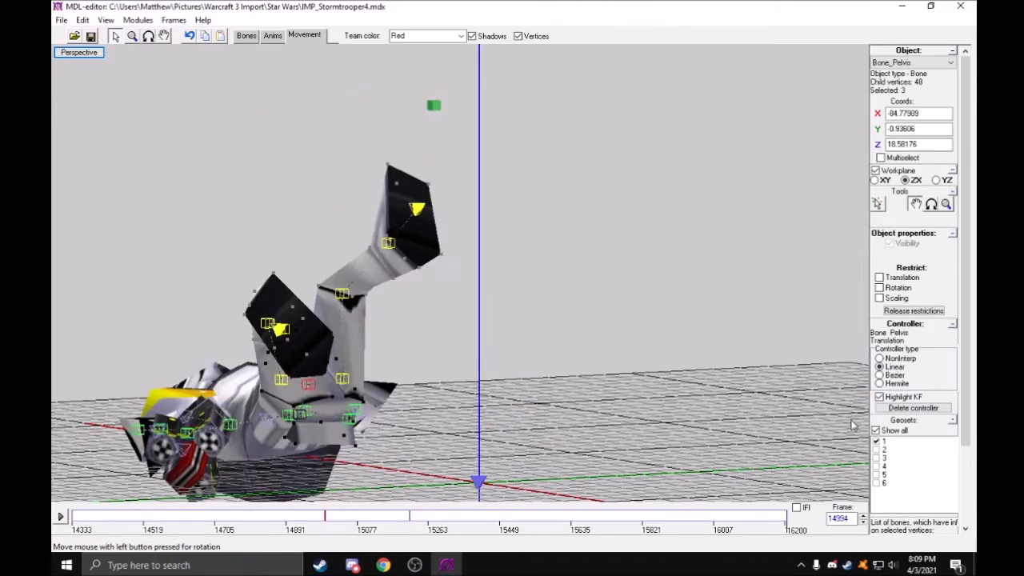
{"action": "left_click_drag", "start_coordinate": [288, 521], "coordinate": [245, 537]}
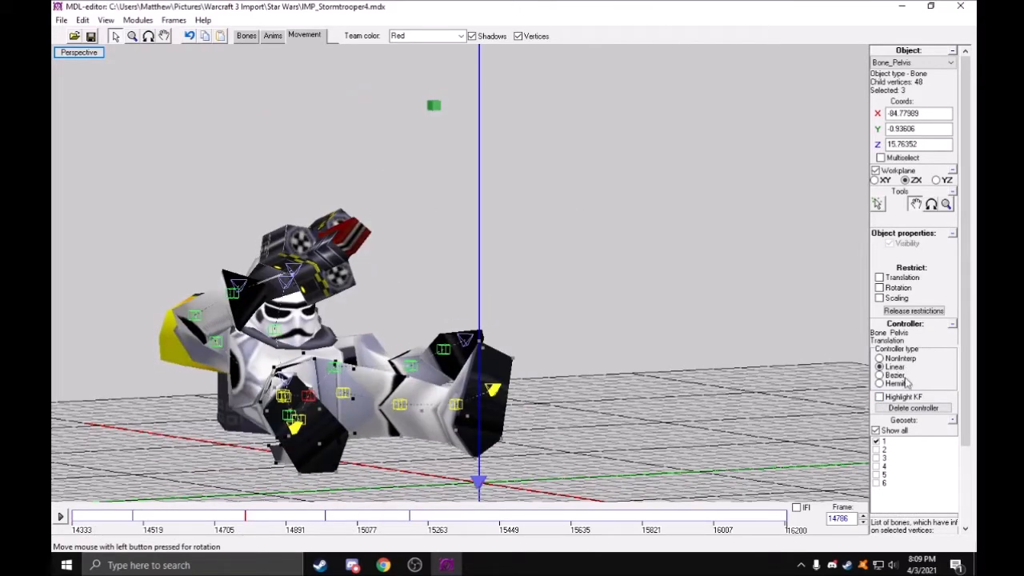
{"action": "left_click", "coordinate": [880, 396]}
Examine the leg motion from the side between frames 14786 and 14994 and replay the fall
{"action": "middle_click_drag", "start_coordinate": [550, 404], "coordinate": [360, 461]}
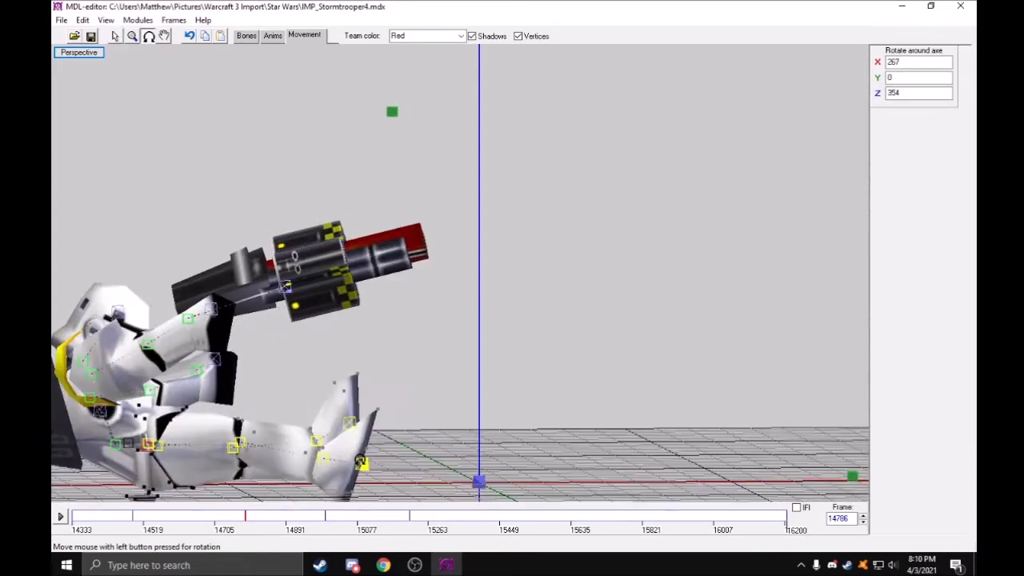
{"action": "left_click_drag", "start_coordinate": [244, 515], "coordinate": [326, 516]}
{"action": "middle_click_drag", "start_coordinate": [360, 336], "coordinate": [450, 317]}
{"action": "left_click_drag", "start_coordinate": [324, 518], "coordinate": [245, 524]}
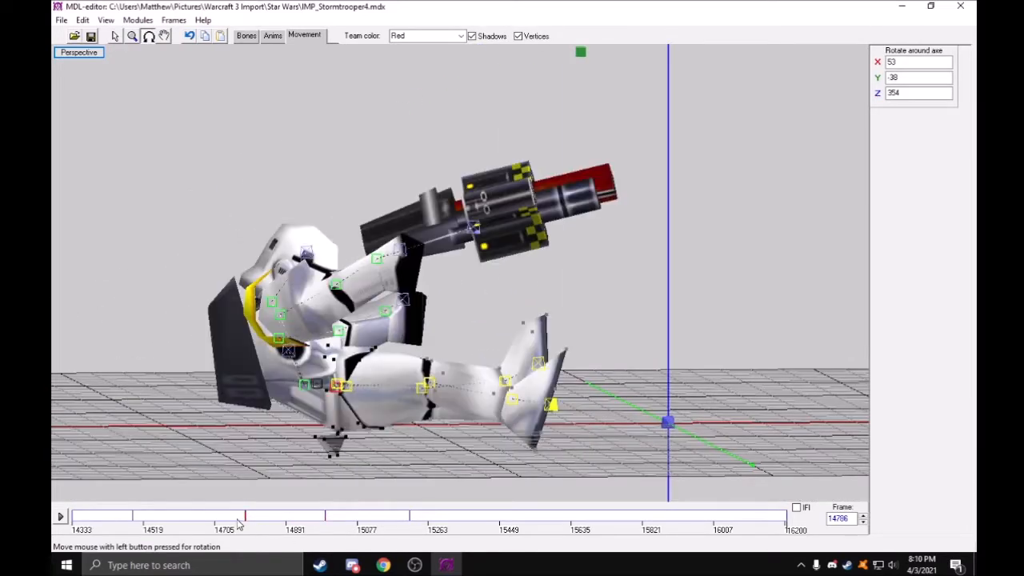
{"action": "left_click", "coordinate": [59, 519]}
Rotate the lower-left-leg bone Bone_Leg2_L by -38 about Y at frame 15130 to kick the shin up
{"action": "mouse_move", "coordinate": [300, 520]}
{"action": "left_mouse_down"}
{"action": "mouse_move", "coordinate": [337, 533]}
{"action": "mouse_move", "coordinate": [372, 528]}
{"action": "mouse_move", "coordinate": [378, 516]}
{"action": "left_mouse_up"}
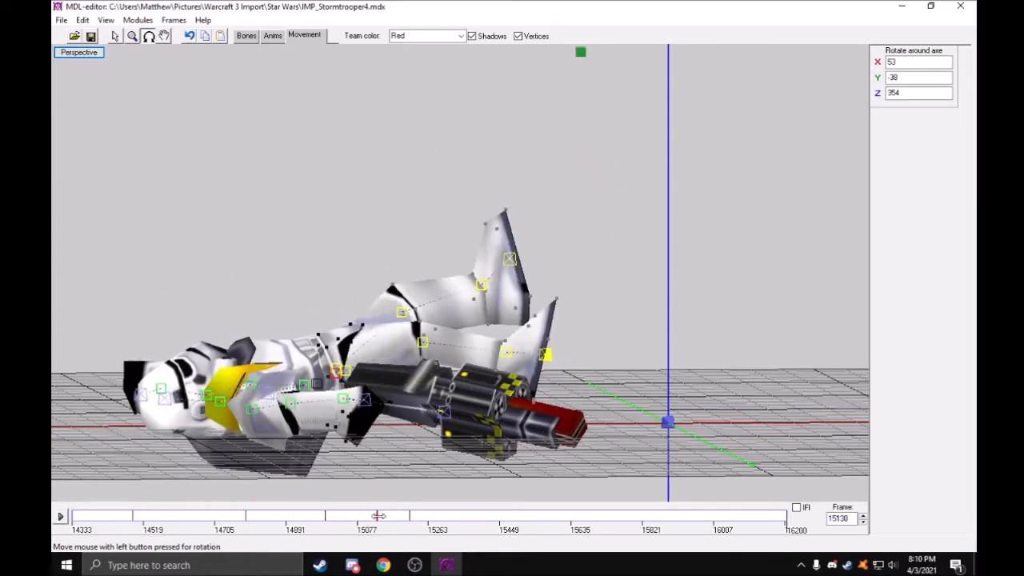
{"action": "left_click", "coordinate": [132, 36]}
{"action": "left_click", "coordinate": [115, 36]}
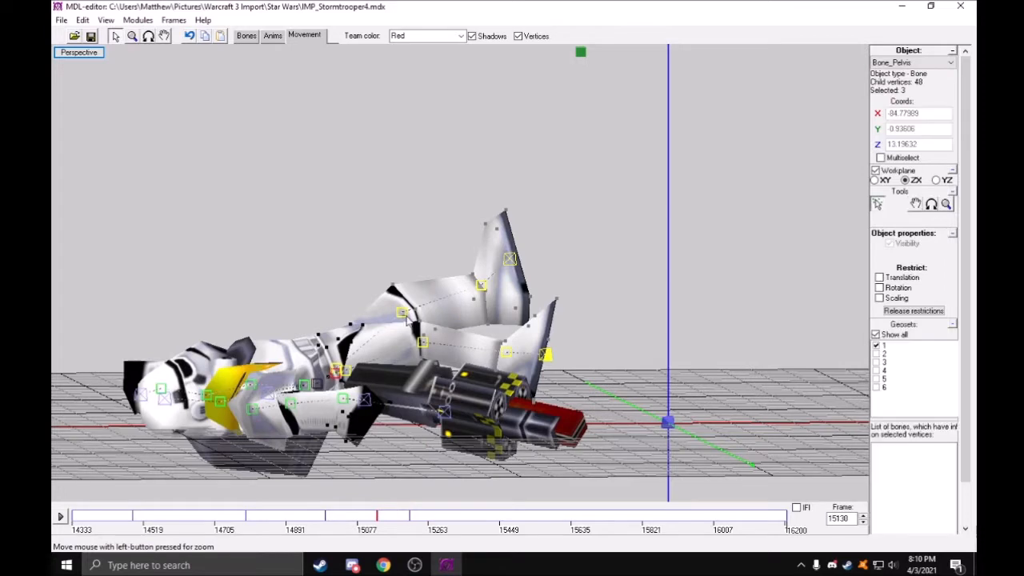
{"action": "left_click", "coordinate": [931, 205]}
{"action": "left_click_drag", "start_coordinate": [658, 326], "coordinate": [683, 326]}
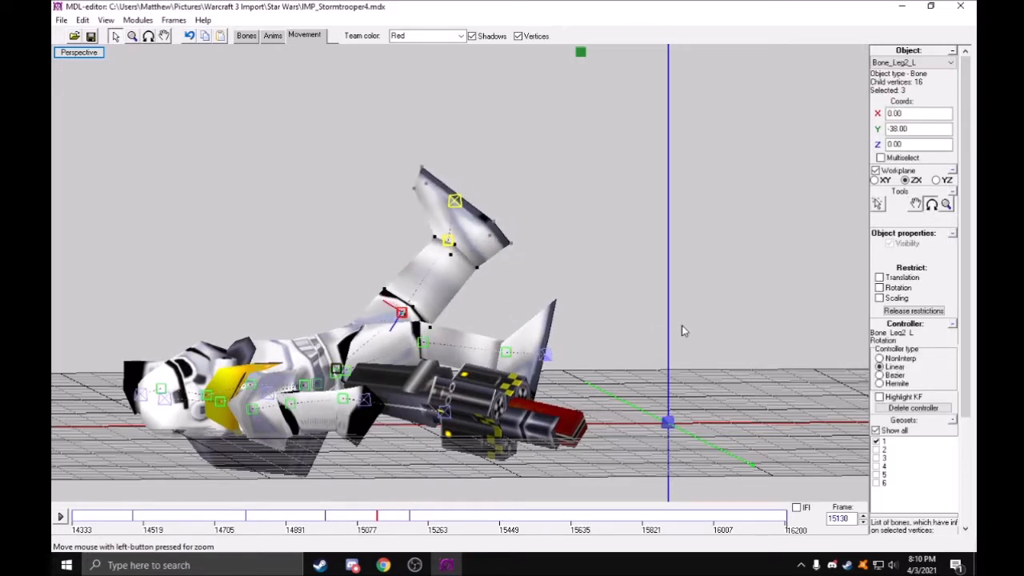
{"action": "left_click_drag", "start_coordinate": [408, 411], "coordinate": [401, 416]}
Fine-tune Bone_Leg2_L's rotation at frame 15130 while comparing the leg with frames 14994 and 15215
{"action": "left_click", "coordinate": [326, 522]}
{"action": "left_click", "coordinate": [351, 517]}
{"action": "left_click", "coordinate": [378, 518]}
{"action": "left_click", "coordinate": [410, 518]}
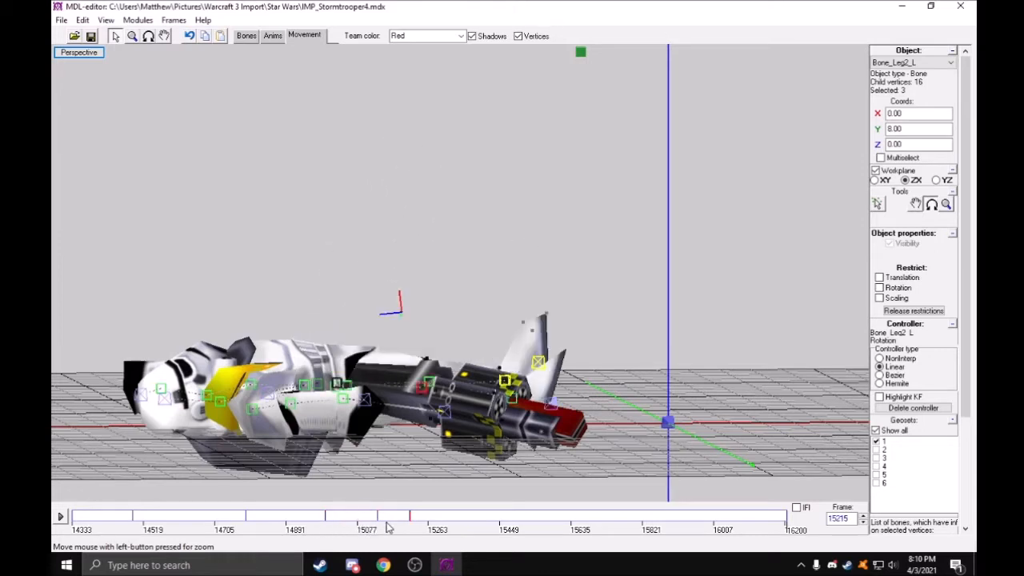
{"action": "left_click", "coordinate": [378, 519]}
{"action": "left_click", "coordinate": [409, 518]}
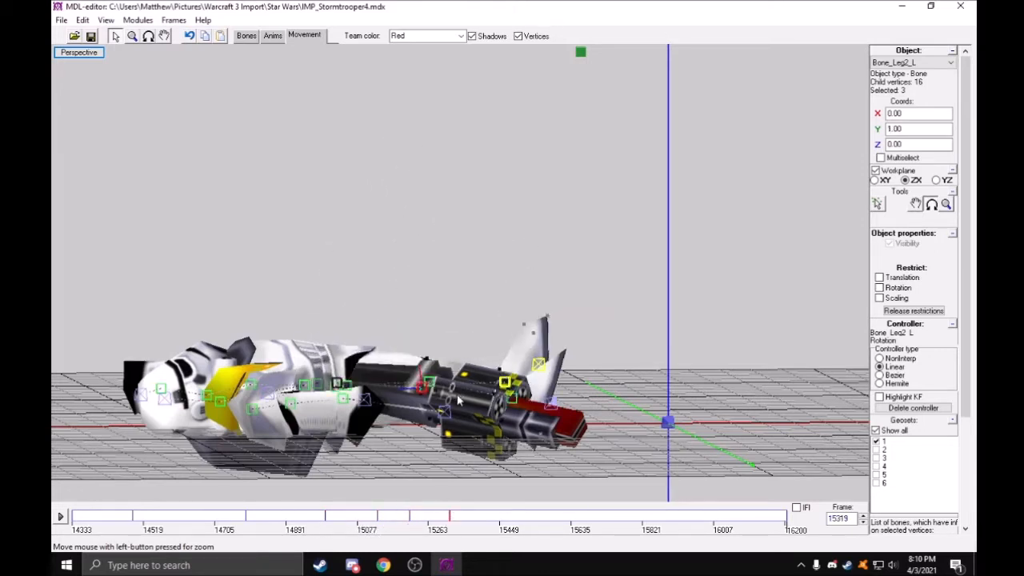
Rotate Bone_Leg1_L by -17 about Y at frame 15319 to lift the left thigh in a small rebound
{"action": "left_click_drag", "start_coordinate": [459, 400], "coordinate": [342, 386]}
{"action": "key", "text": "Escape"}
{"action": "left_click", "coordinate": [926, 207]}
{"action": "left_click_drag", "start_coordinate": [595, 398], "coordinate": [603, 404]}
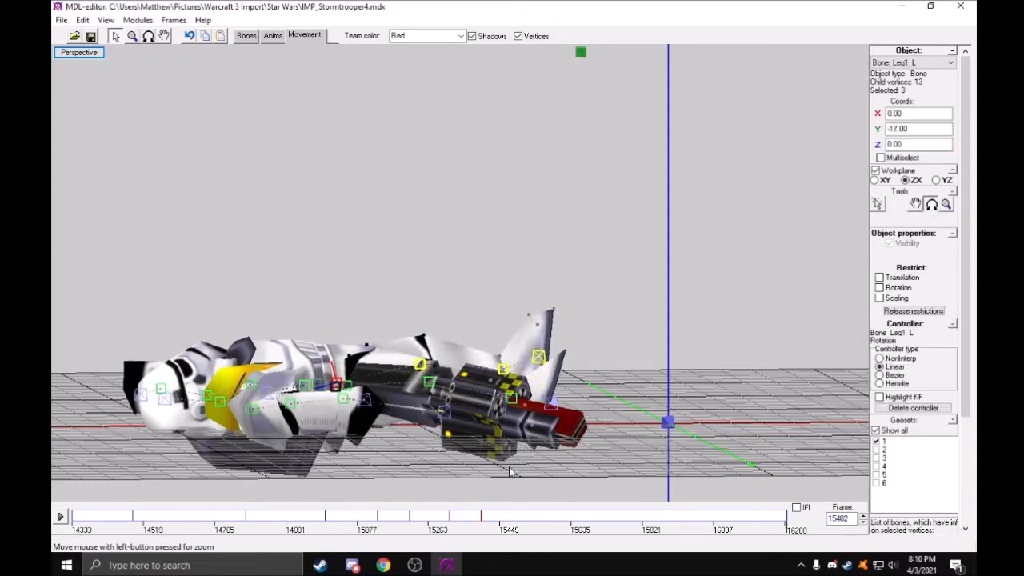
Place the flat-leg keyframe that ends the rebound just past frame 15449 and replay the Death animation from several angles
{"action": "key", "text": "ctrl+Right"}
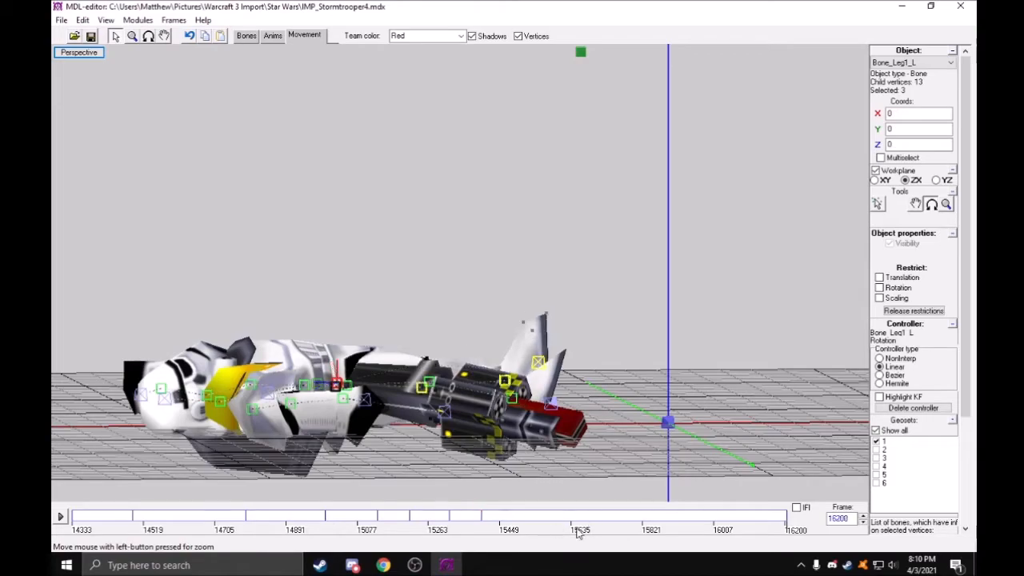
{"action": "left_click", "coordinate": [507, 520]}
{"action": "left_click", "coordinate": [60, 517]}
{"action": "middle_click_drag", "start_coordinate": [432, 315], "coordinate": [488, 331]}
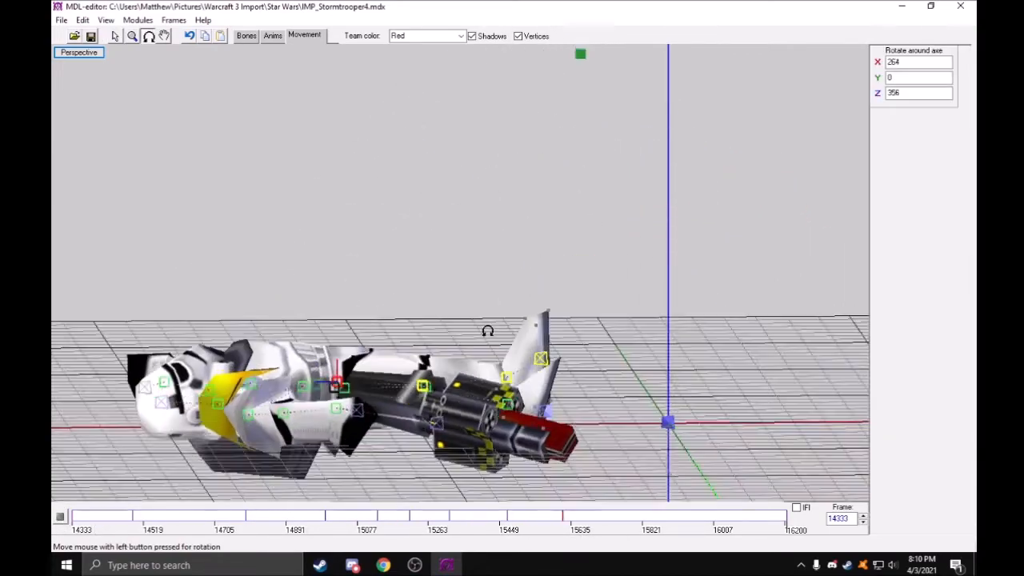
{"action": "left_click_drag", "start_coordinate": [487, 330], "coordinate": [407, 277]}
{"action": "left_click_drag", "start_coordinate": [500, 264], "coordinate": [449, 256]}
{"action": "middle_click_drag", "start_coordinate": [249, 137], "coordinate": [224, 146]}
{"action": "left_click", "coordinate": [115, 36]}
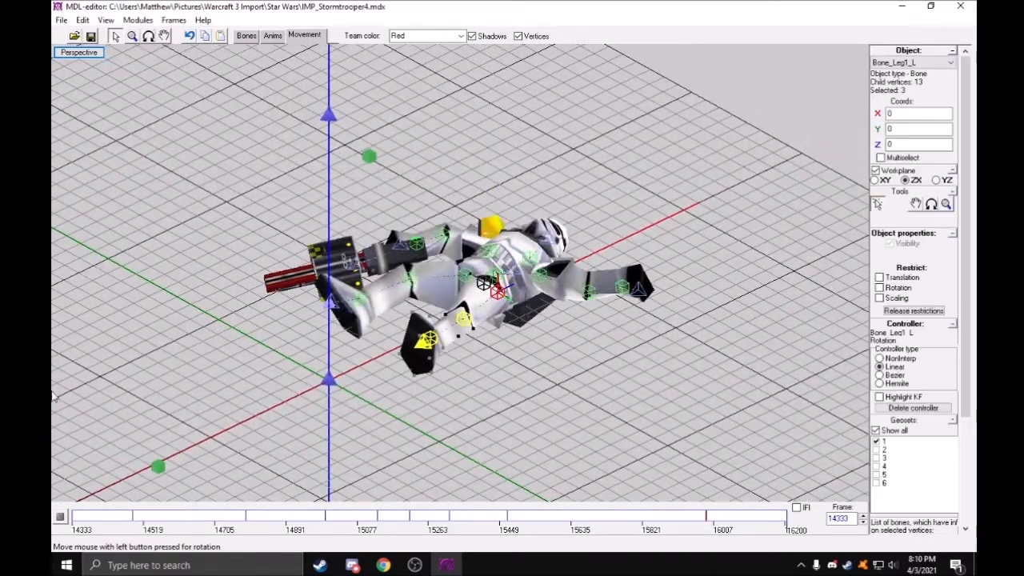
Stop playback and examine the leg kick and torso up close between frames 14994 and 15215
{"action": "left_click", "coordinate": [60, 516]}
{"action": "left_click", "coordinate": [326, 524]}
{"action": "left_click", "coordinate": [376, 524]}
{"action": "left_click", "coordinate": [392, 524]}
{"action": "scroll", "coordinate": [524, 346], "scroll_direction": "up", "scroll_amount": 3}
{"action": "mouse_move", "coordinate": [473, 302]}
{"action": "middle_mouse_down"}
{"action": "mouse_move", "coordinate": [443, 333]}
{"action": "mouse_move", "coordinate": [401, 350]}
{"action": "middle_mouse_up"}
{"action": "left_click", "coordinate": [382, 529]}
{"action": "left_click", "coordinate": [356, 525]}
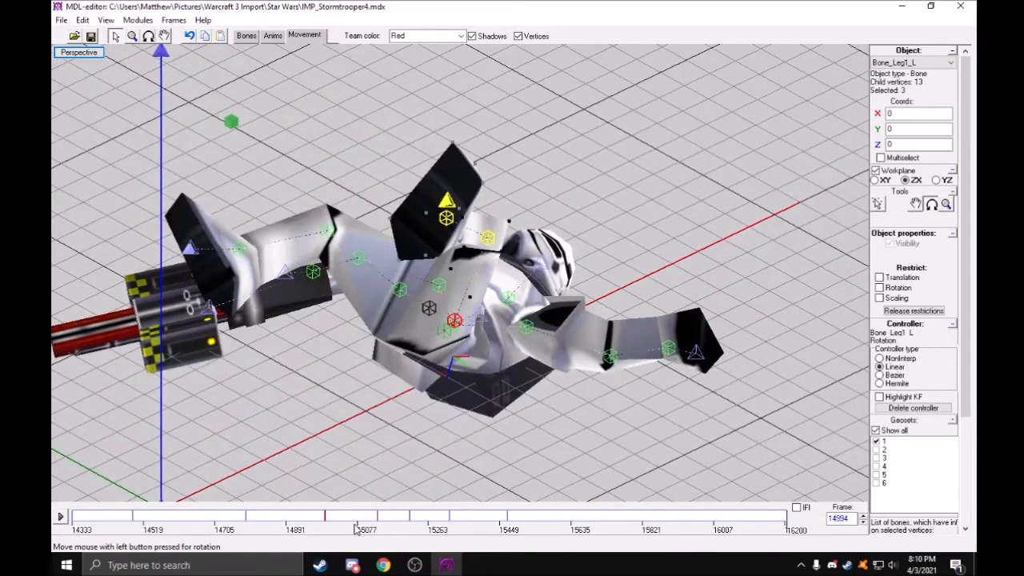
{"action": "left_click", "coordinate": [376, 525]}
{"action": "key", "text": "ctrl+Left"}
{"action": "key", "text": "ctrl+Left"}
{"action": "key", "text": "ctrl+Right"}
{"action": "key", "text": "ctrl+Right"}
{"action": "key", "text": "ctrl+Right"}
Rotate Bone_Head about Y by 25 at frame 15130, by 12 at frame 15215 and by -12 at frame 15400
{"action": "left_click", "coordinate": [509, 301]}
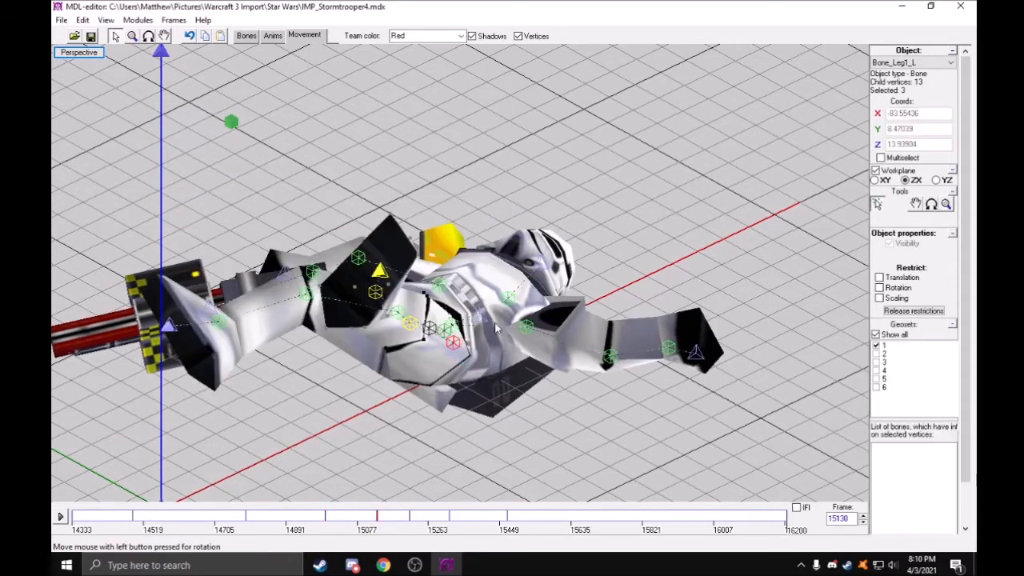
{"action": "left_click", "coordinate": [932, 205]}
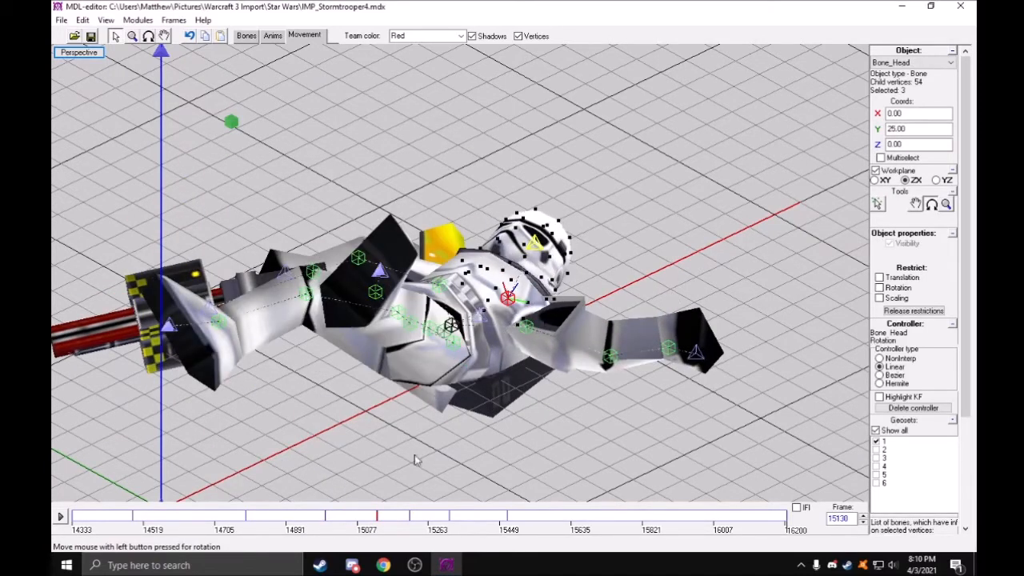
{"action": "left_click", "coordinate": [410, 530]}
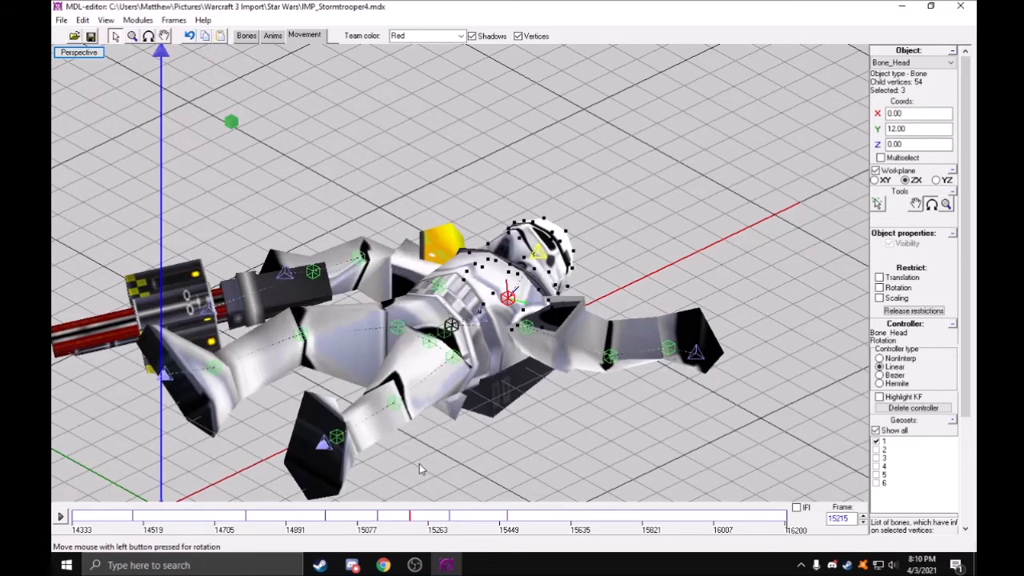
{"action": "left_click", "coordinate": [434, 520]}
{"action": "left_click", "coordinate": [480, 518]}
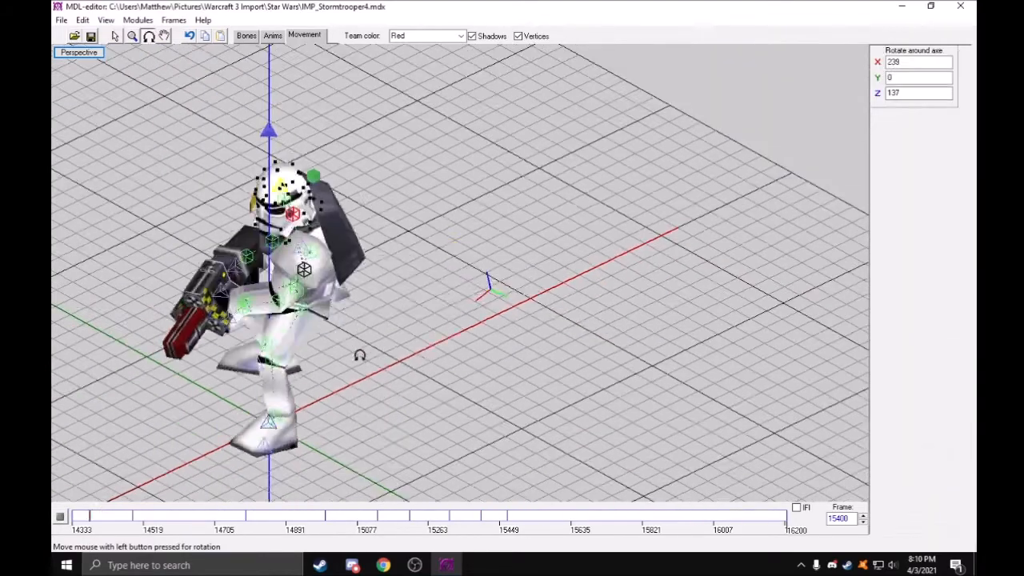
Review the head movement by replaying the Death animation from a different angle
{"action": "left_click_drag", "start_coordinate": [359, 355], "coordinate": [317, 352]}
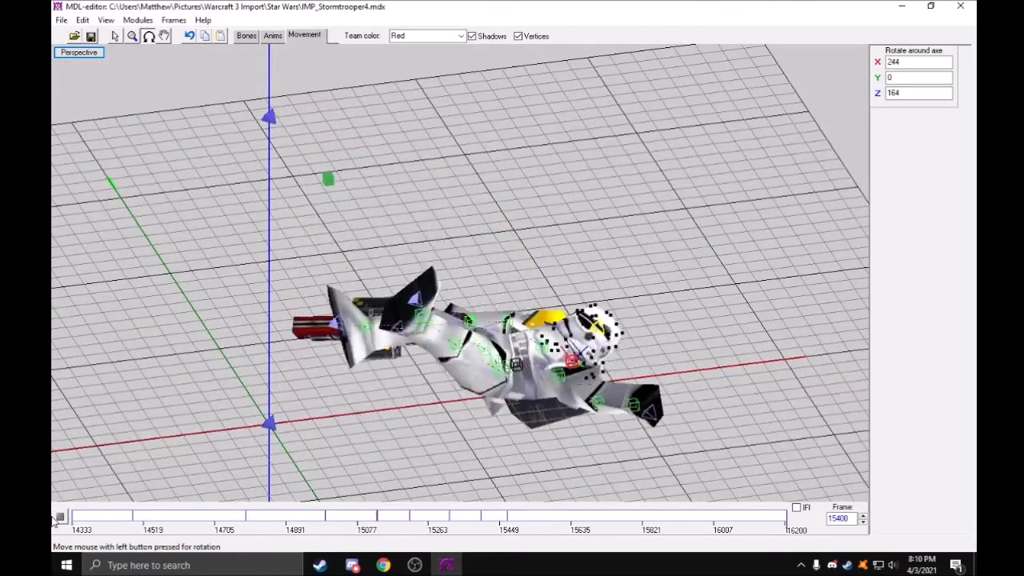
{"action": "left_click", "coordinate": [115, 39]}
Select Bone_Root at frame 14492 and shift it slightly in the vertical direction
{"action": "left_click_drag", "start_coordinate": [105, 526], "coordinate": [128, 527]}
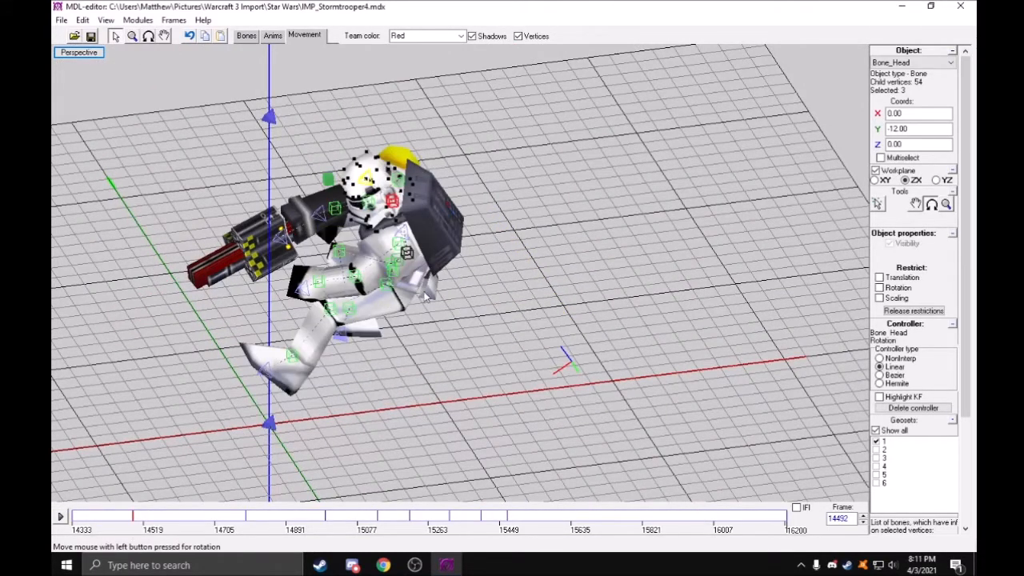
{"action": "left_click", "coordinate": [408, 253]}
{"action": "left_click", "coordinate": [399, 244]}
{"action": "left_click", "coordinate": [396, 259]}
{"action": "left_click", "coordinate": [915, 203]}
{"action": "mouse_move", "coordinate": [630, 298]}
{"action": "left_mouse_down"}
{"action": "mouse_move", "coordinate": [630, 280]}
{"action": "mouse_move", "coordinate": [630, 289]}
{"action": "left_mouse_up"}
Examine the airborne pose at frame 14492 from several angles and replay the start of the fall
{"action": "key", "text": "r"}
{"action": "left_click_drag", "start_coordinate": [451, 322], "coordinate": [365, 298]}
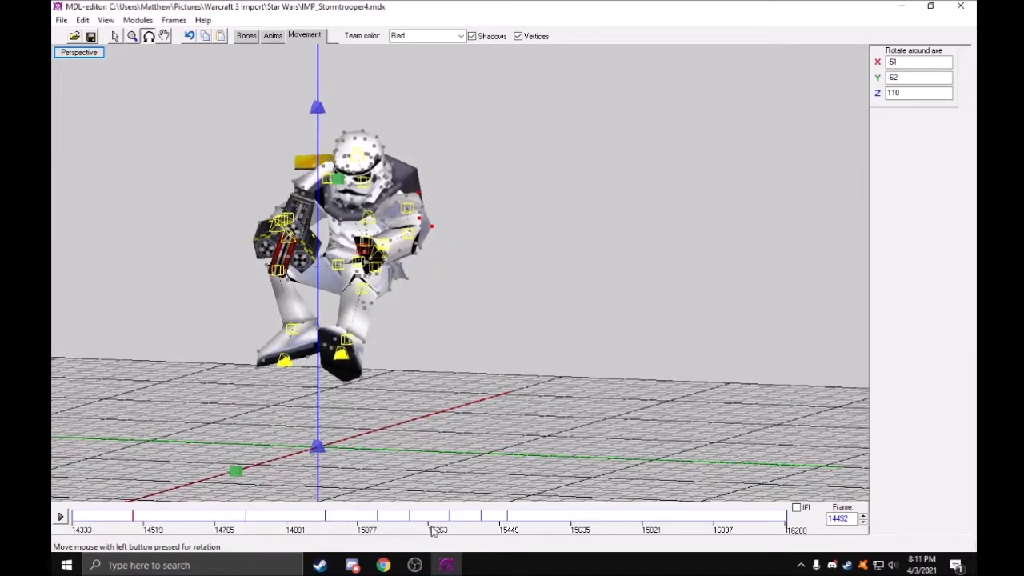
{"action": "left_click_drag", "start_coordinate": [365, 297], "coordinate": [496, 322]}
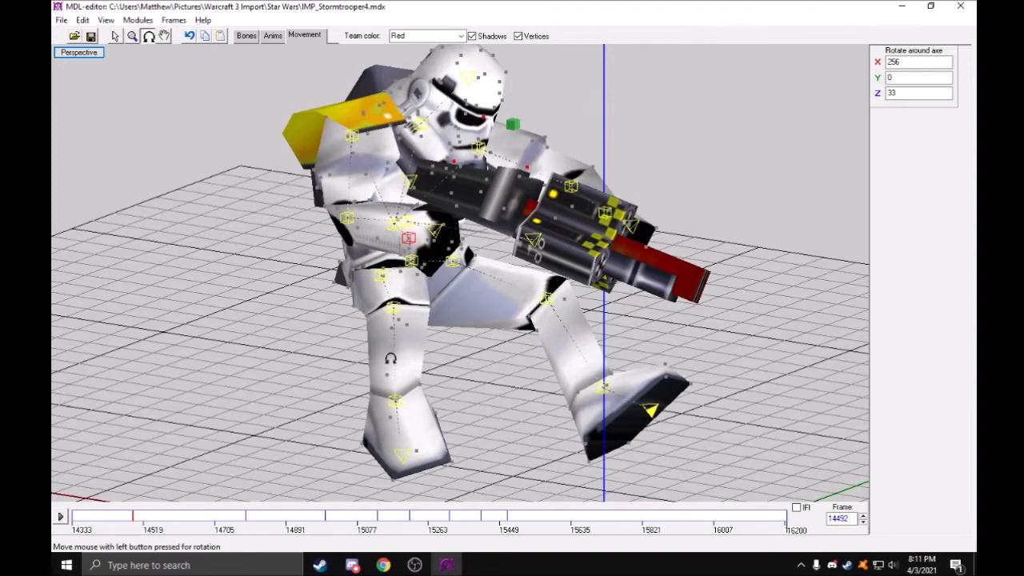
{"action": "left_click_drag", "start_coordinate": [489, 193], "coordinate": [169, 124]}
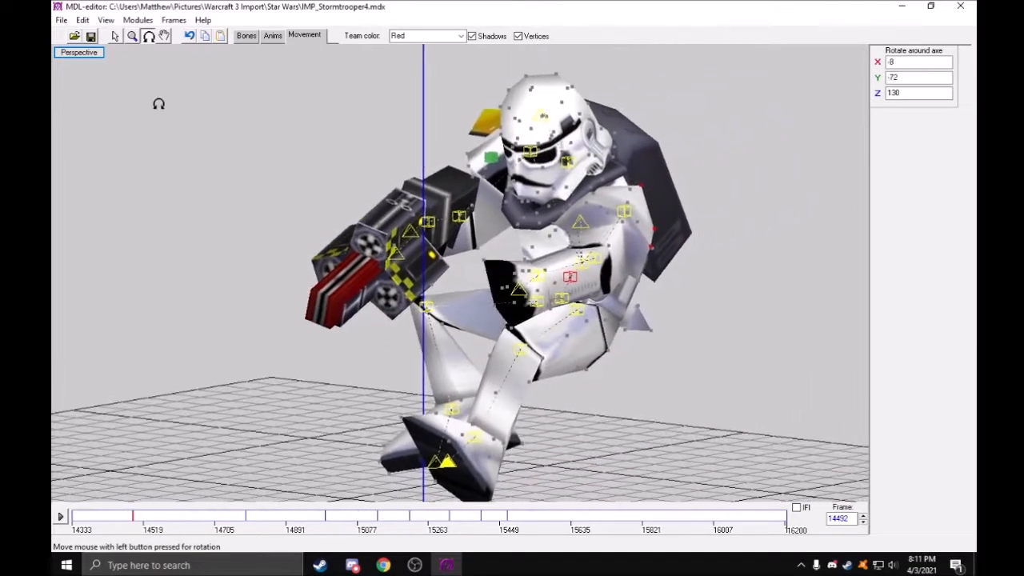
{"action": "left_click", "coordinate": [115, 36]}
{"action": "left_click", "coordinate": [86, 526]}
{"action": "left_click", "coordinate": [60, 517]}
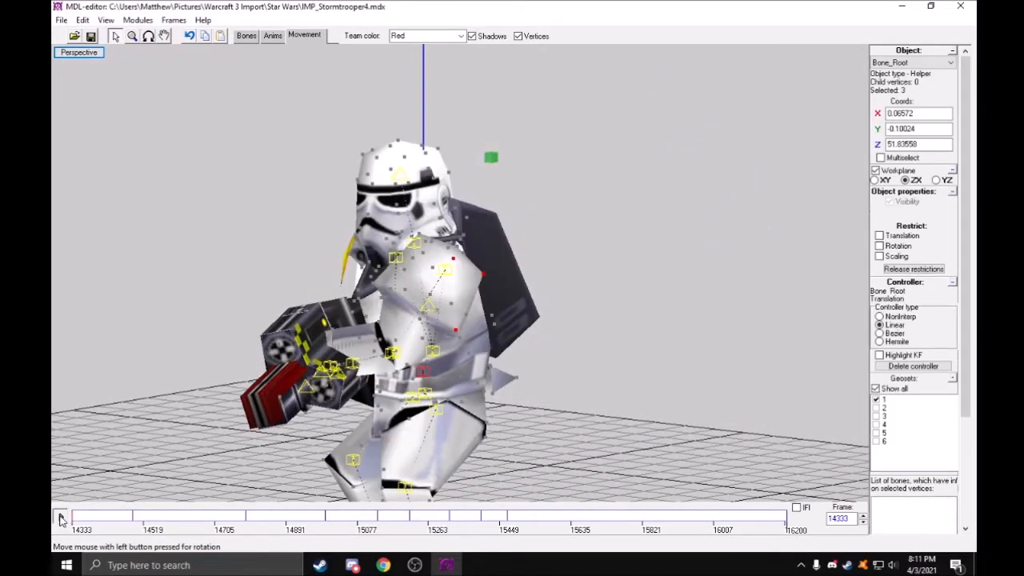
{"action": "left_click", "coordinate": [60, 518]}
{"action": "left_click", "coordinate": [133, 516]}
{"action": "key", "text": "r"}
{"action": "scroll", "coordinate": [496, 296], "scroll_direction": "down", "scroll_amount": 3}
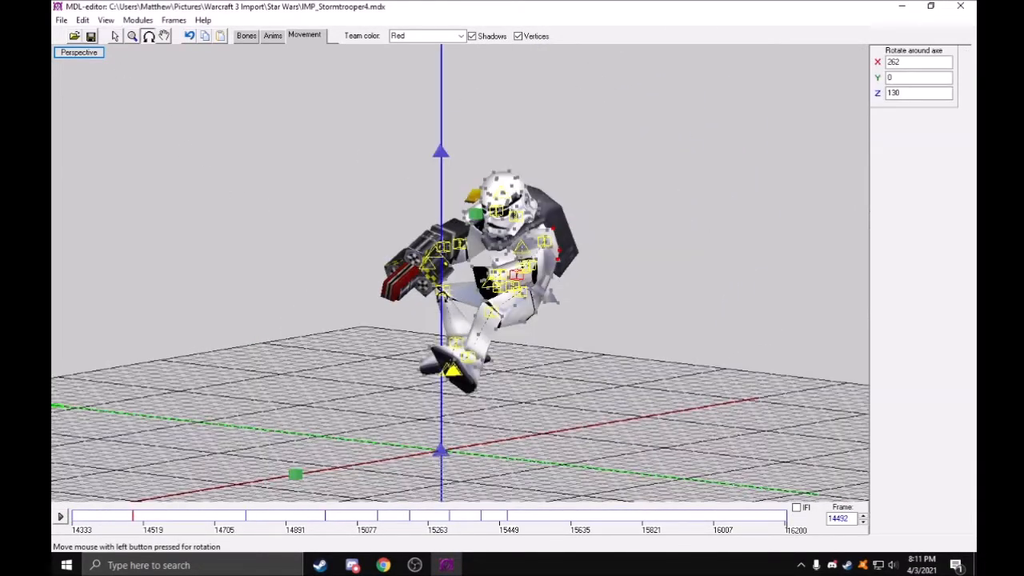
Raise Bone_Root in the ZX workplane at frame 14652 and adjust its height further along the fall
{"action": "left_click_drag", "start_coordinate": [496, 296], "coordinate": [405, 295]}
{"action": "left_click", "coordinate": [115, 36]}
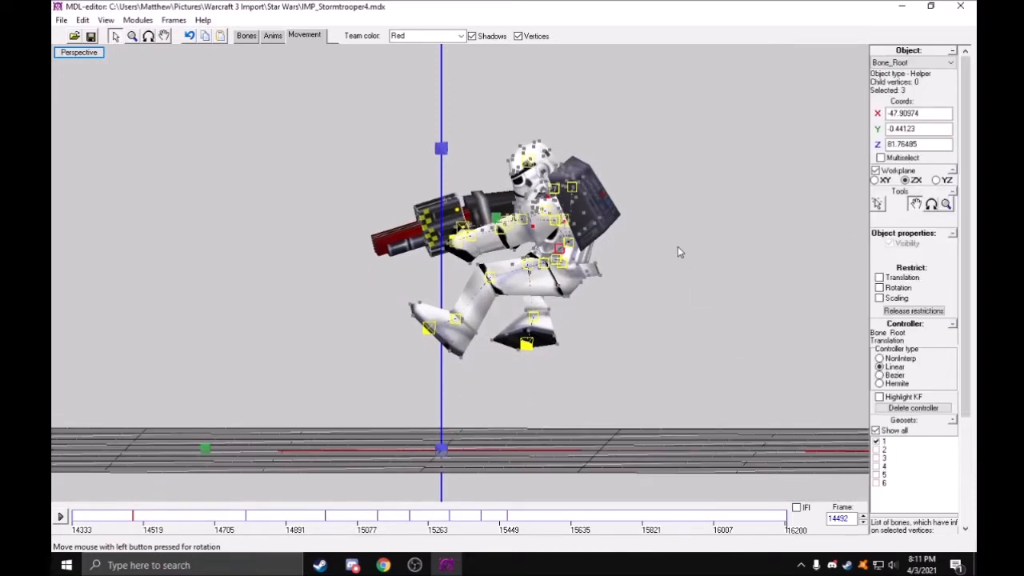
{"action": "left_click", "coordinate": [193, 516]}
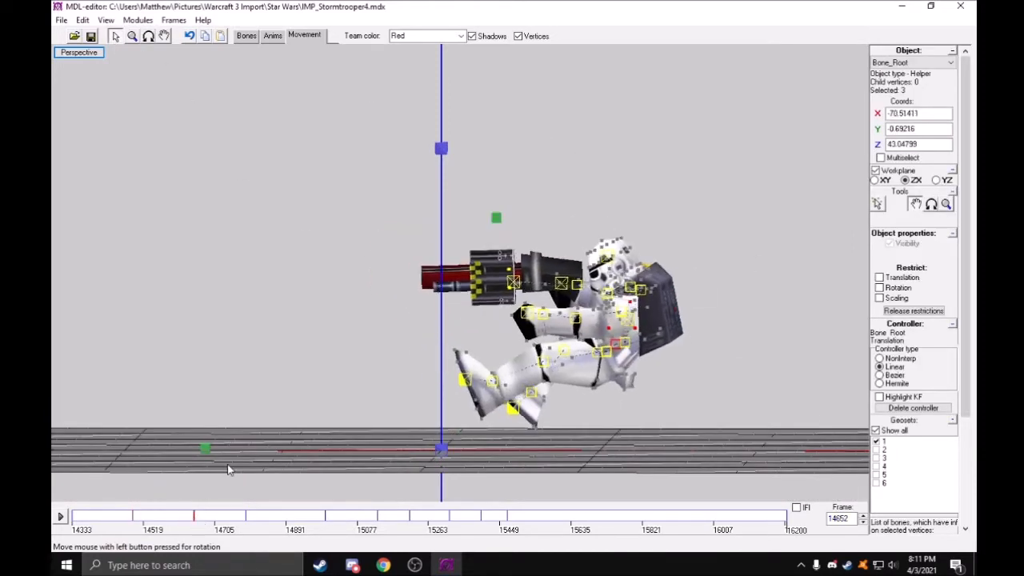
{"action": "mouse_move", "coordinate": [227, 516]}
{"action": "left_mouse_down"}
{"action": "mouse_move", "coordinate": [269, 530]}
{"action": "mouse_move", "coordinate": [293, 527]}
{"action": "mouse_move", "coordinate": [251, 525]}
{"action": "mouse_move", "coordinate": [309, 518]}
{"action": "mouse_move", "coordinate": [320, 532]}
{"action": "left_mouse_up"}
{"action": "right_click_drag", "start_coordinate": [357, 433], "coordinate": [355, 415]}
{"action": "key", "text": "Right"}
{"action": "key", "text": "Left"}
{"action": "key", "text": "Right"}
{"action": "left_click_drag", "start_coordinate": [437, 426], "coordinate": [437, 437]}
Replay the Death animation from its first frame and view the fall from a slightly turned angle
{"action": "left_click_drag", "start_coordinate": [120, 519], "coordinate": [73, 521]}
{"action": "left_click", "coordinate": [60, 518]}
{"action": "middle_click_drag", "start_coordinate": [441, 322], "coordinate": [487, 354]}
{"action": "left_click_drag", "start_coordinate": [488, 355], "coordinate": [375, 332]}
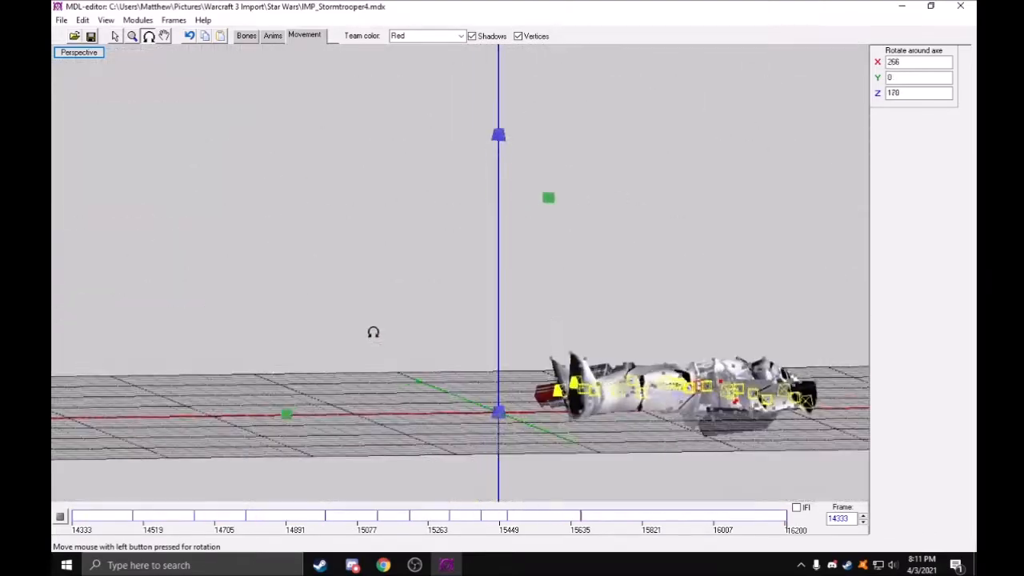
{"action": "left_click", "coordinate": [115, 36]}
{"action": "left_click", "coordinate": [60, 517]}
Raise Bone_Root near frame 14400, and at frame 14492 move it to about X -53.43 and Z 90.30
{"action": "mouse_move", "coordinate": [80, 518]}
{"action": "left_mouse_down"}
{"action": "mouse_move", "coordinate": [133, 520]}
{"action": "mouse_move", "coordinate": [96, 517]}
{"action": "left_mouse_up"}
{"action": "left_click_drag", "start_coordinate": [194, 443], "coordinate": [195, 416]}
{"action": "left_click", "coordinate": [134, 518]}
{"action": "left_click_drag", "start_coordinate": [204, 458], "coordinate": [204, 439]}
{"action": "left_click", "coordinate": [876, 181]}
{"action": "left_click_drag", "start_coordinate": [367, 392], "coordinate": [379, 392]}
Replay the Death animation from the start and examine the airborne pose at frame 14652 from the side
{"action": "left_click_drag", "start_coordinate": [145, 519], "coordinate": [230, 529]}
{"action": "left_click_drag", "start_coordinate": [105, 526], "coordinate": [71, 528]}
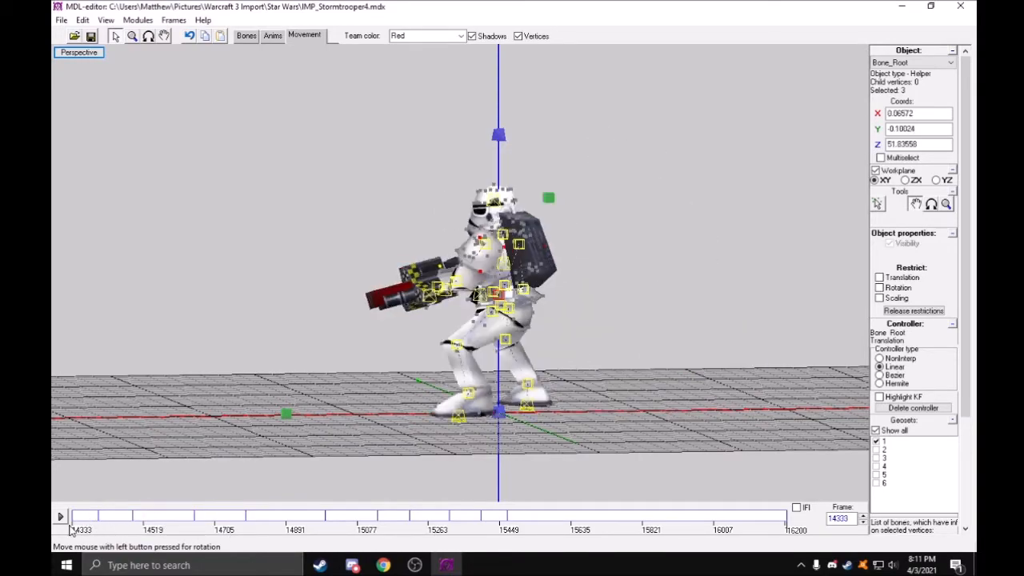
{"action": "left_click", "coordinate": [61, 517]}
{"action": "middle_click_drag", "start_coordinate": [451, 287], "coordinate": [512, 343]}
{"action": "left_click_drag", "start_coordinate": [512, 343], "coordinate": [220, 364]}
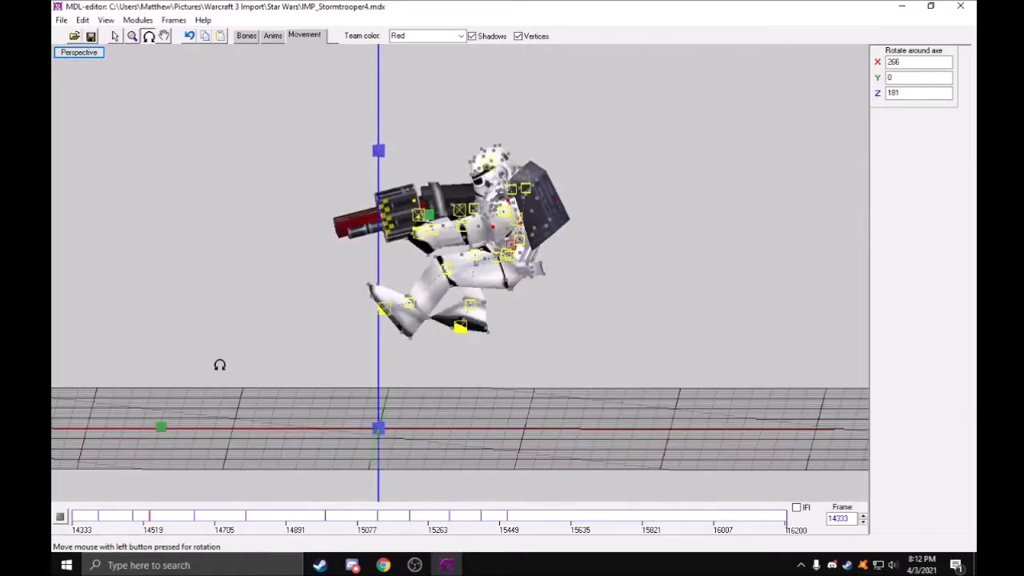
{"action": "left_click", "coordinate": [66, 516]}
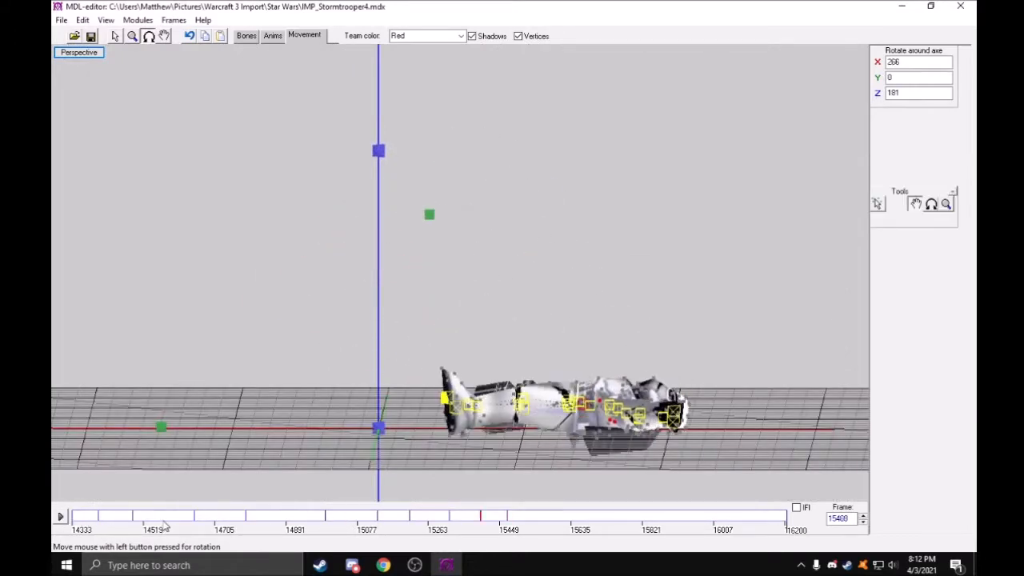
{"action": "left_click_drag", "start_coordinate": [164, 516], "coordinate": [194, 516]}
{"action": "middle_click_drag", "start_coordinate": [267, 276], "coordinate": [272, 258]}
{"action": "left_click", "coordinate": [114, 36]}
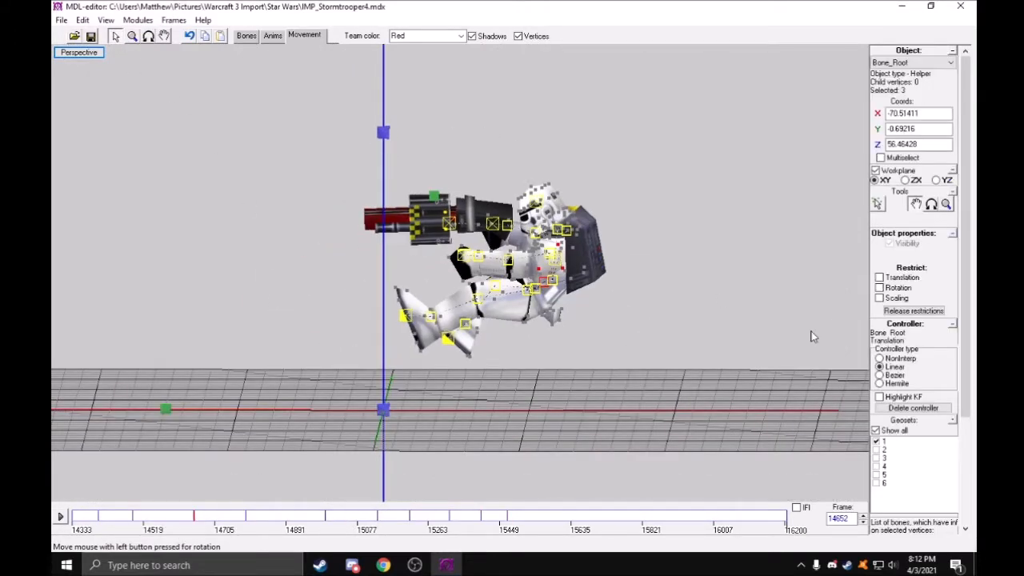
Shift Bone_Root along X to about -106.01 at frames 14786 and 14994, and to about -98.98 at frame 15130
{"action": "left_click", "coordinate": [267, 518]}
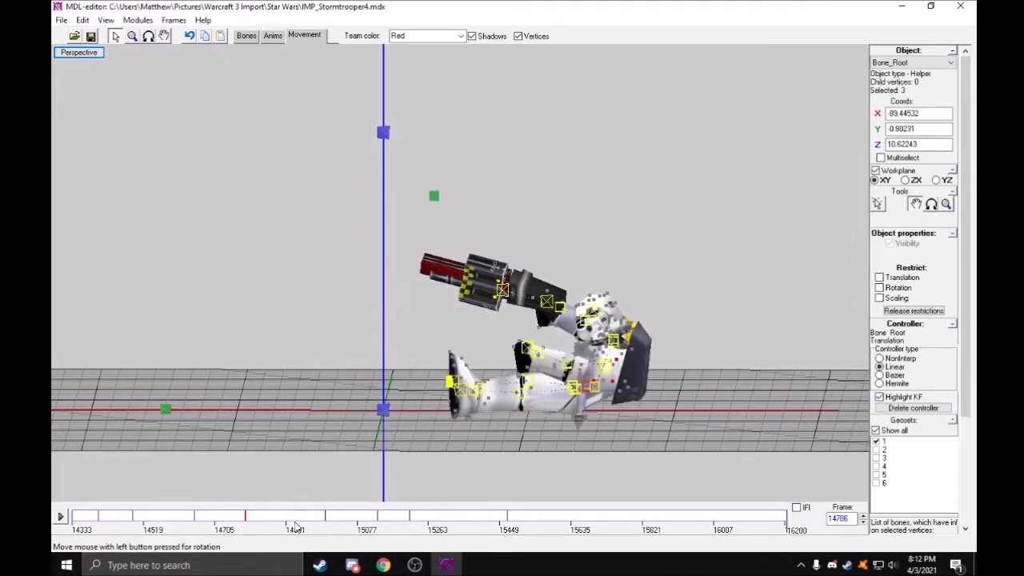
{"action": "left_click_drag", "start_coordinate": [317, 386], "coordinate": [352, 388]}
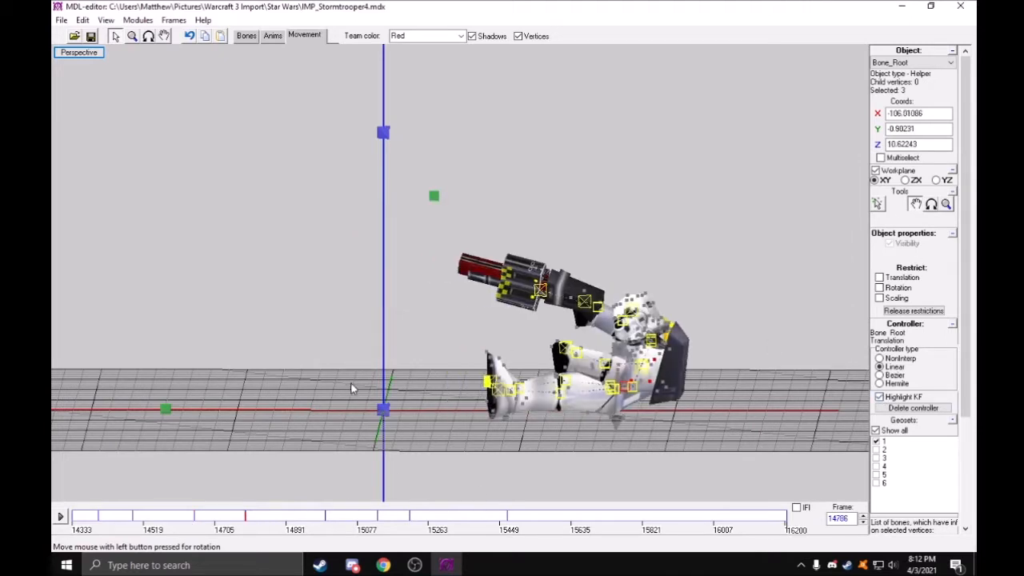
{"action": "left_click", "coordinate": [290, 527]}
{"action": "left_click_drag", "start_coordinate": [316, 464], "coordinate": [350, 467]}
{"action": "left_click", "coordinate": [302, 525]}
{"action": "left_click", "coordinate": [302, 530]}
{"action": "left_click", "coordinate": [368, 529]}
{"action": "left_click_drag", "start_coordinate": [385, 454], "coordinate": [402, 459]}
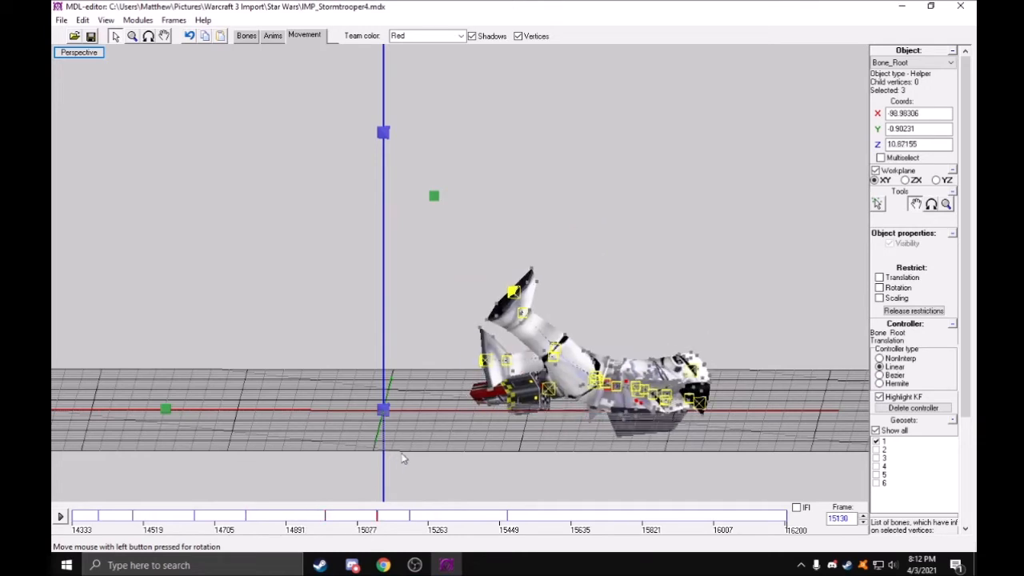
Delete Bone_Root's translation keyframes at frame 15215 and at the last keyed frame after it
{"action": "left_click", "coordinate": [401, 530]}
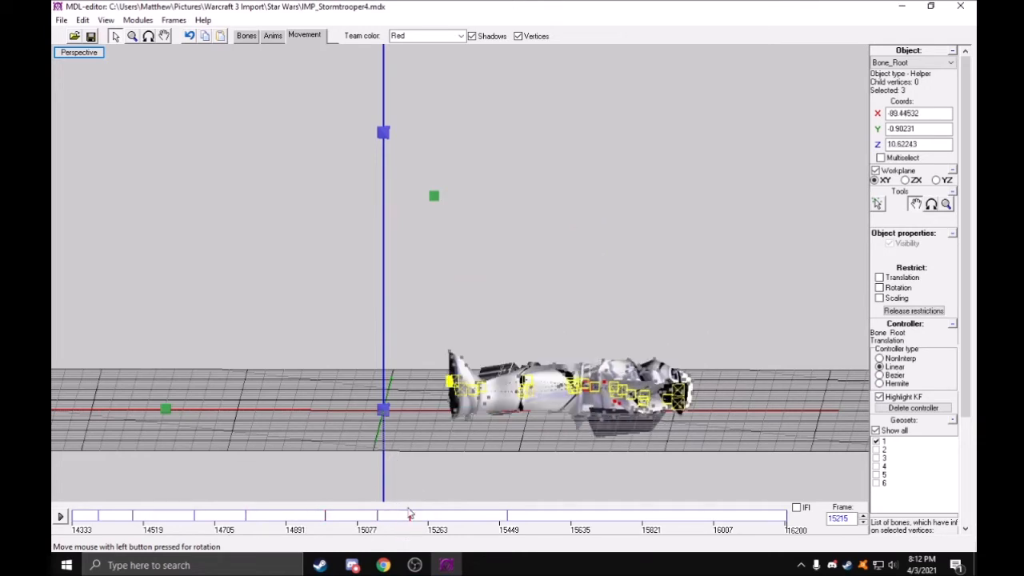
{"action": "key", "text": "ctrl+Left"}
{"action": "key", "text": "ctrl+Right"}
{"action": "key", "text": "ctrl+Right"}
{"action": "key", "text": "ctrl+Right"}
{"action": "key", "text": "ctrl+Left"}
{"action": "key", "text": "ctrl+Right"}
{"action": "left_click", "coordinate": [502, 534]}
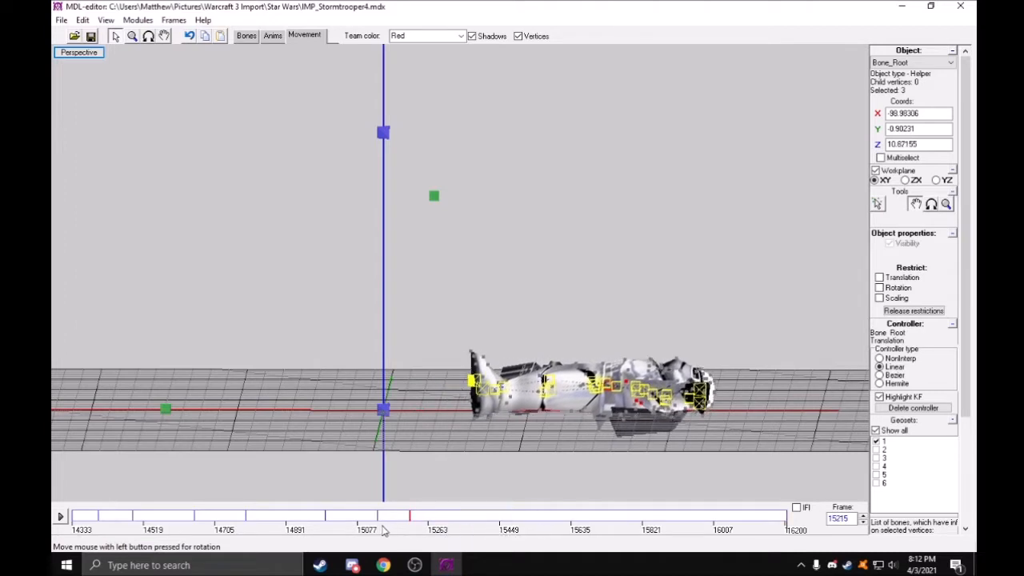
{"action": "key", "text": "ctrl+Left"}
{"action": "key", "text": "ctrl+Left"}
{"action": "key", "text": "ctrl+Left"}
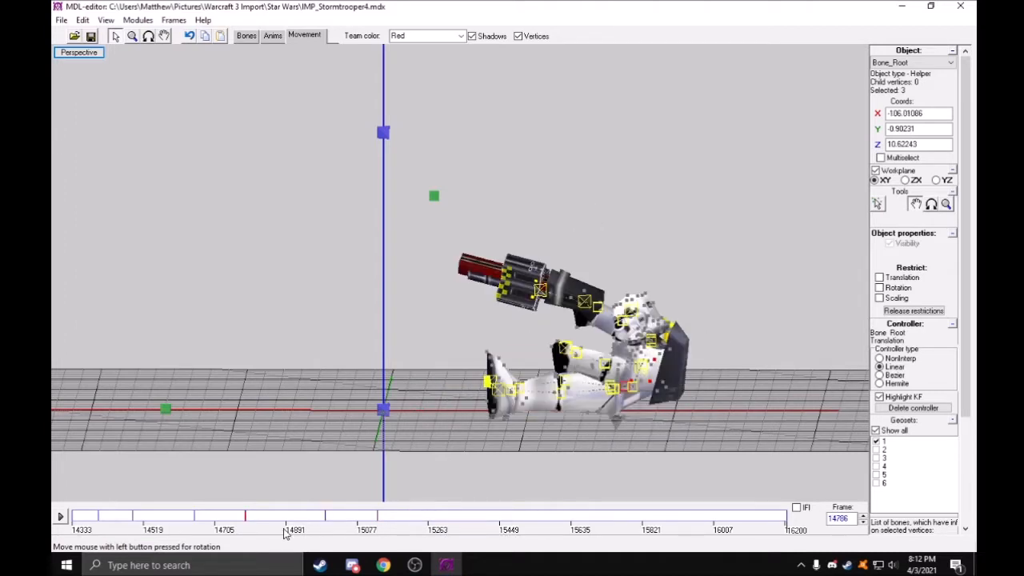
Delete Bone_Root's translation keyframe at frame 15130 and check the landing between frames 14786 and 14994
{"action": "key", "text": "ctrl+Right"}
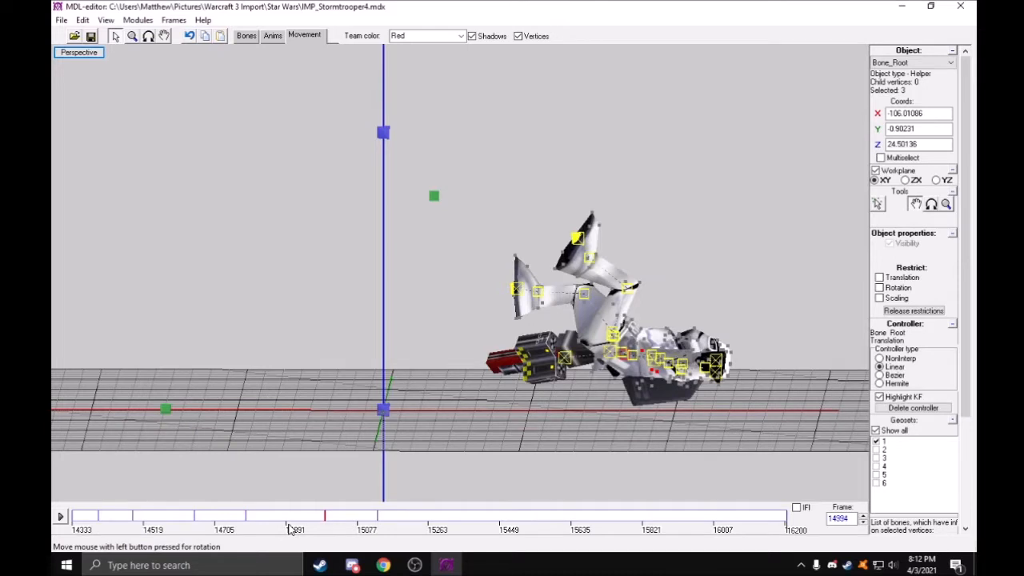
{"action": "key", "text": "ctrl+Left"}
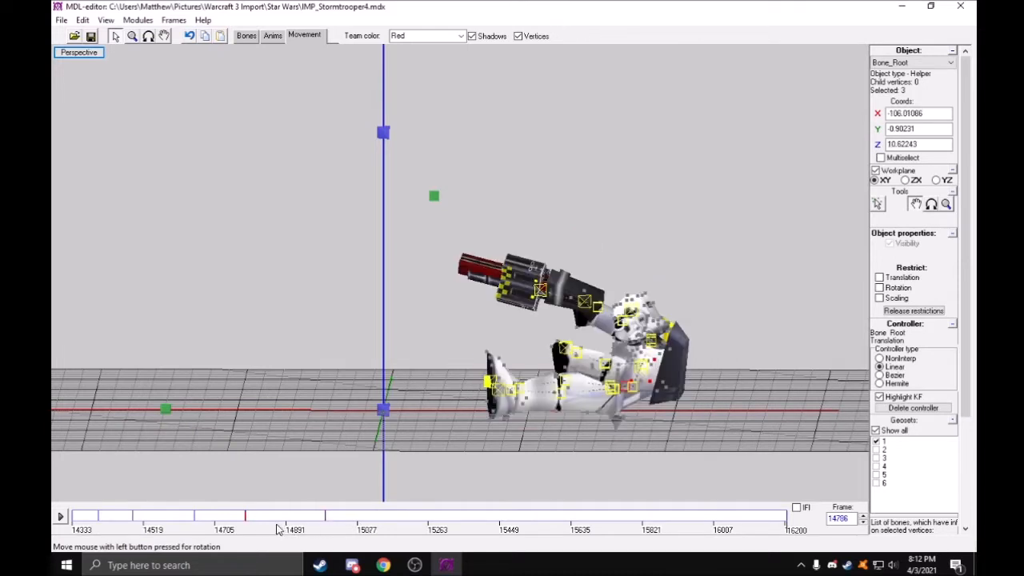
{"action": "key", "text": "ctrl+Left"}
{"action": "key", "text": "ctrl+Right"}
{"action": "key", "text": "ctrl+Right"}
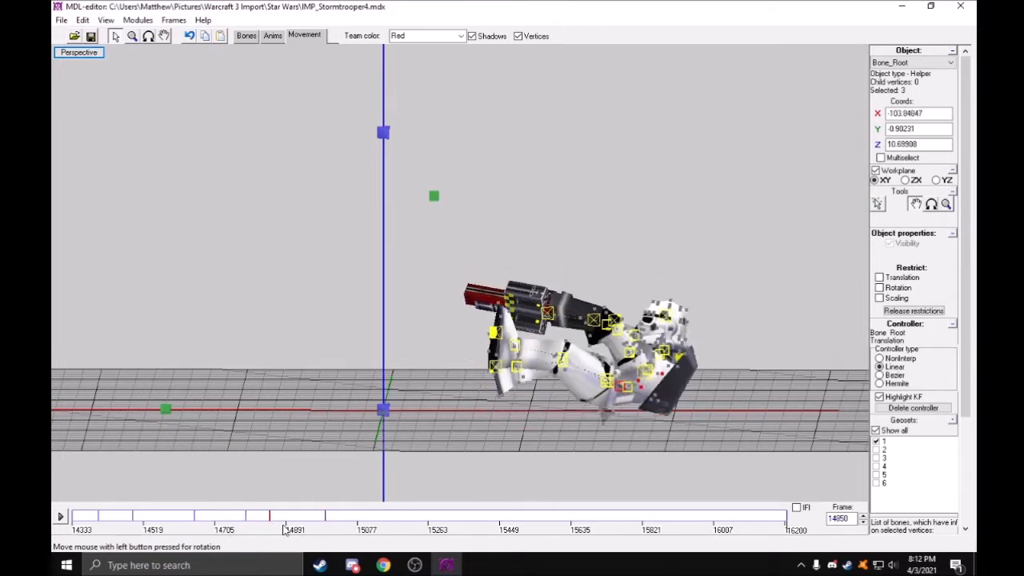
Replay the Death animation from frame 14333 to check the trooper's fall path
{"action": "left_click_drag", "start_coordinate": [345, 516], "coordinate": [369, 514]}
{"action": "mouse_move", "coordinate": [83, 512]}
{"action": "left_mouse_down"}
{"action": "mouse_move", "coordinate": [87, 520]}
{"action": "mouse_move", "coordinate": [72, 523]}
{"action": "left_mouse_up"}
{"action": "left_click", "coordinate": [62, 519]}
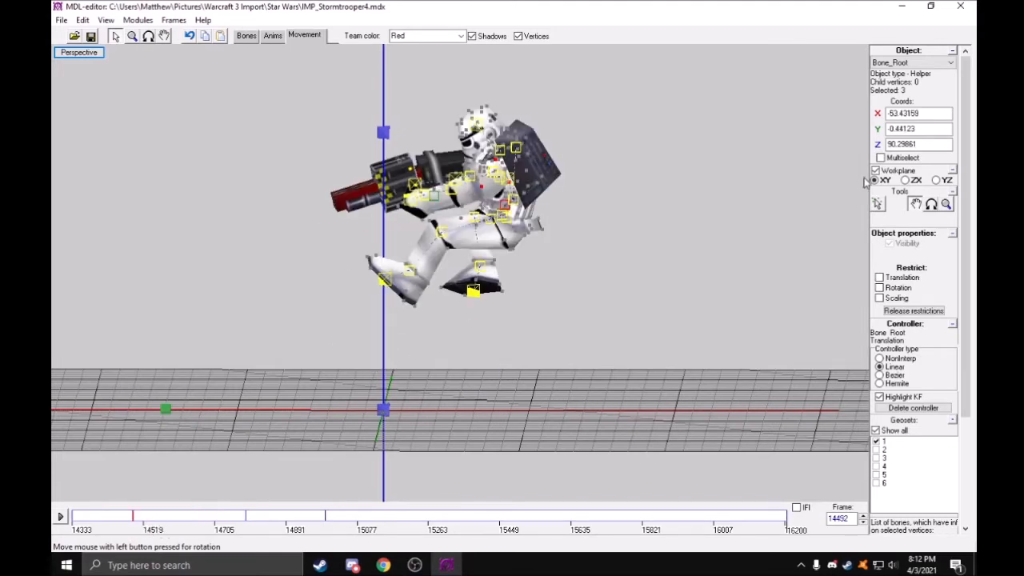
{"action": "left_click", "coordinate": [61, 518]}
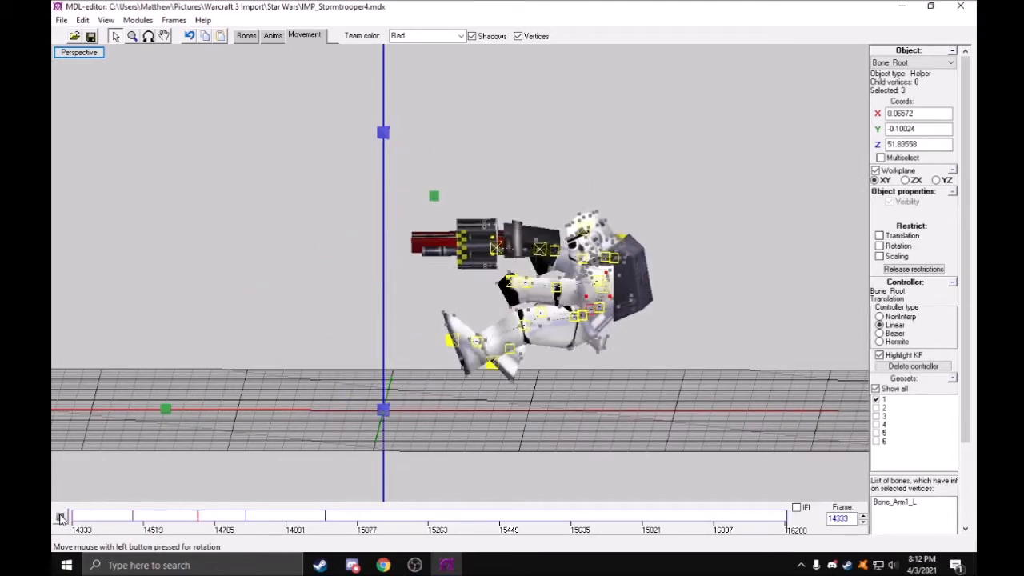
{"action": "left_click", "coordinate": [60, 517]}
Play the Death sequence in animation mode and watch the fall from above and from the front
{"action": "middle_click_drag", "start_coordinate": [384, 318], "coordinate": [359, 333]}
{"action": "left_click_drag", "start_coordinate": [359, 332], "coordinate": [387, 357]}
{"action": "left_click_drag", "start_coordinate": [375, 324], "coordinate": [270, 43]}
{"action": "left_click", "coordinate": [270, 35]}
{"action": "left_click", "coordinate": [61, 517]}
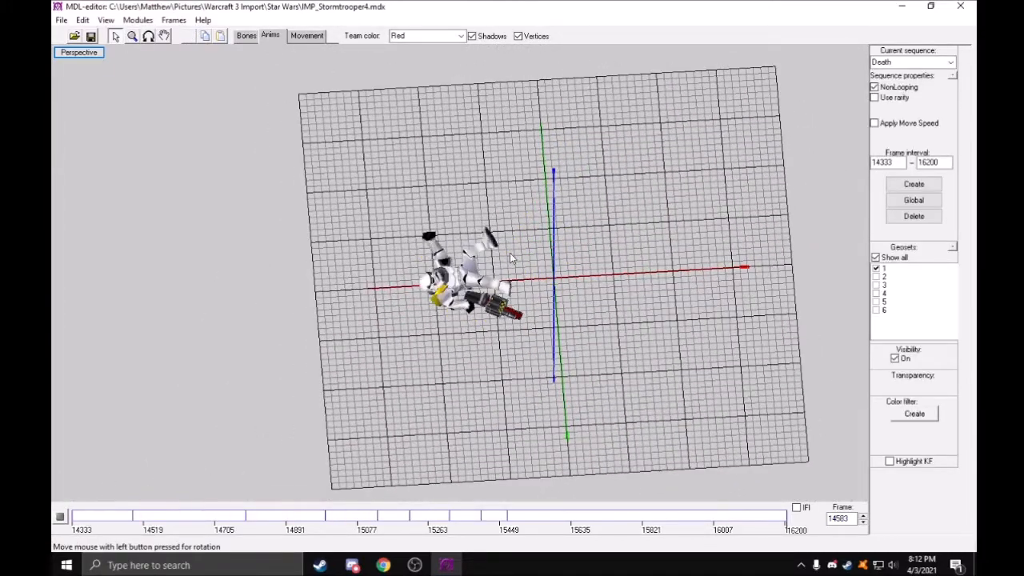
{"action": "key", "text": "r"}
{"action": "left_click_drag", "start_coordinate": [510, 252], "coordinate": [483, 263]}
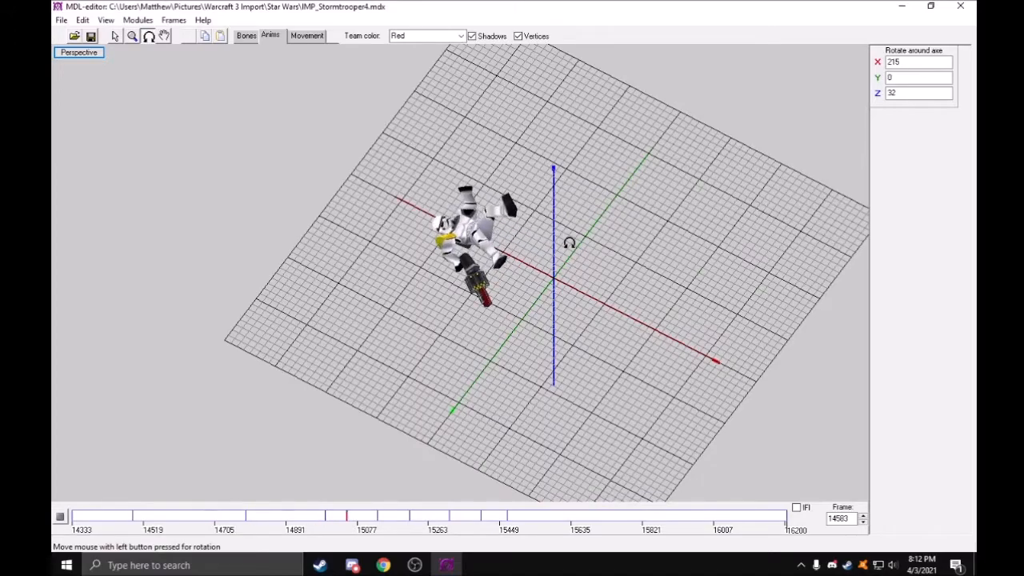
{"action": "left_click_drag", "start_coordinate": [569, 241], "coordinate": [395, 276]}
{"action": "left_click", "coordinate": [114, 35]}
{"action": "left_click", "coordinate": [60, 516]}
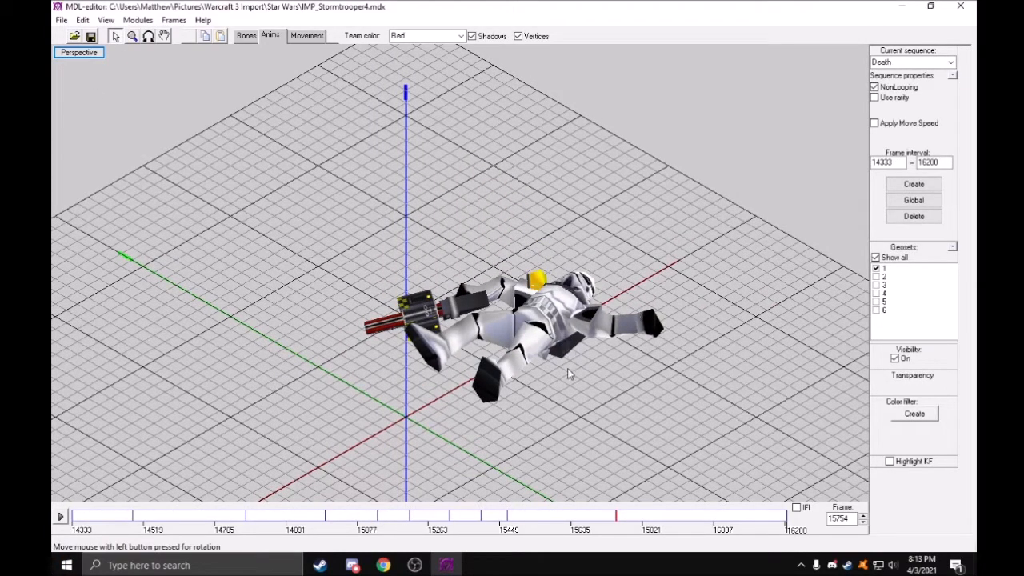
Examine the airborne pose at frames 14541 and 14648 from several angles
{"action": "left_click", "coordinate": [152, 516]}
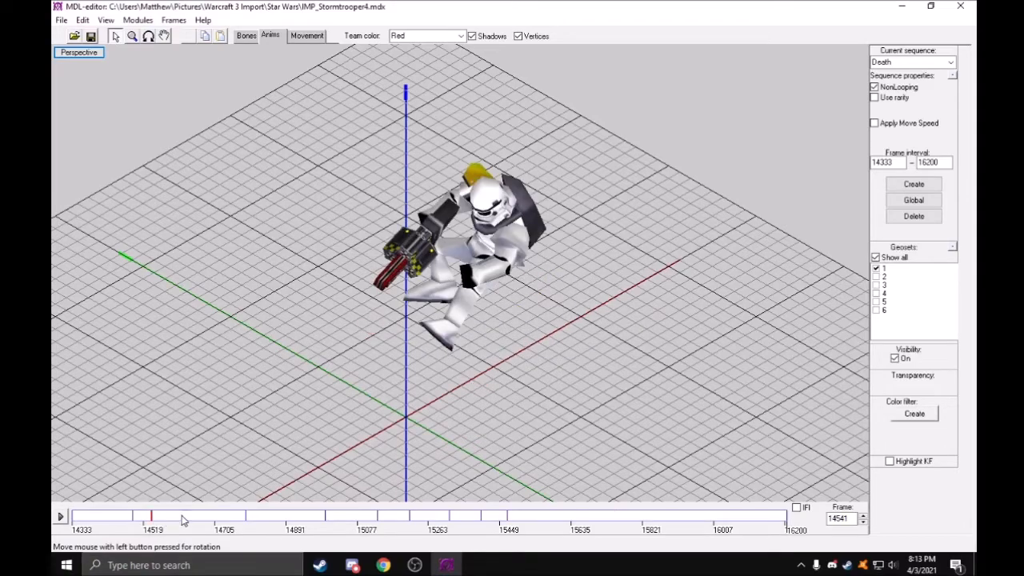
{"action": "left_click", "coordinate": [192, 516]}
{"action": "key", "text": "r"}
{"action": "left_click_drag", "start_coordinate": [435, 344], "coordinate": [540, 331]}
{"action": "left_click_drag", "start_coordinate": [371, 362], "coordinate": [496, 336]}
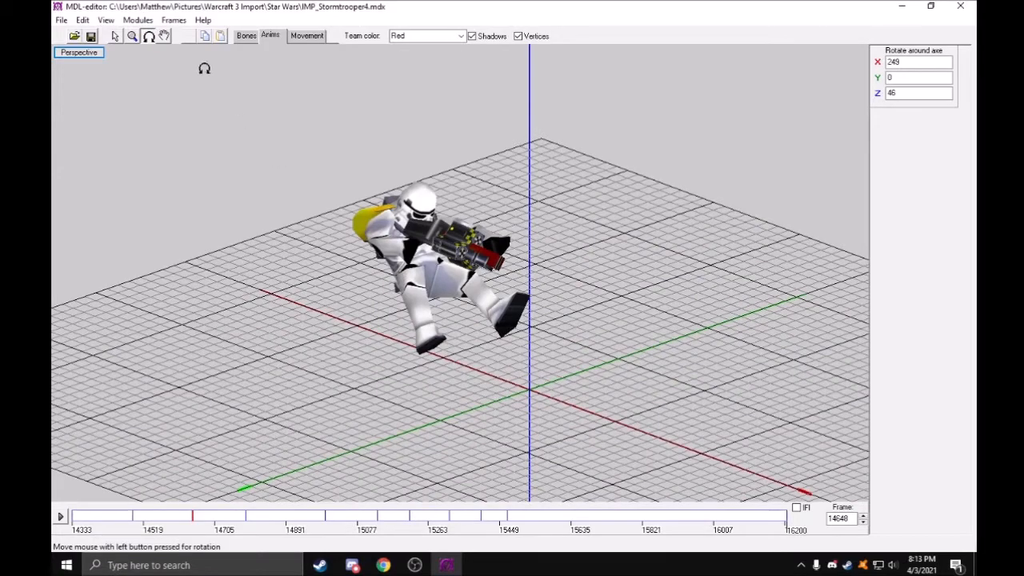
{"action": "left_click", "coordinate": [115, 37]}
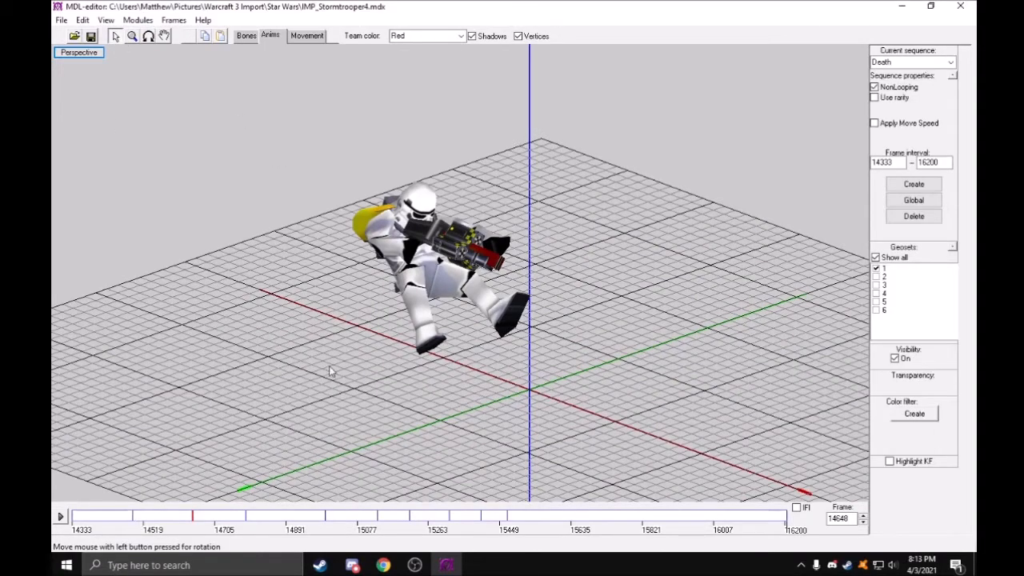
{"action": "key", "text": "r"}
{"action": "left_click_drag", "start_coordinate": [312, 240], "coordinate": [401, 212]}
Adjust Bone_Root's height at frame 14648, raise it slightly near frame 14400, and replay the fall
{"action": "left_click", "coordinate": [306, 35]}
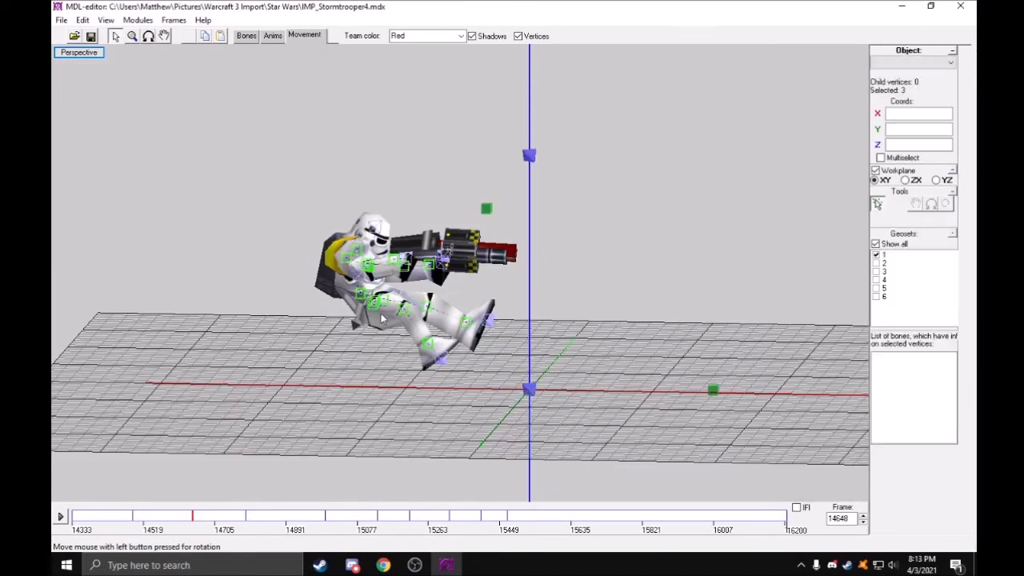
{"action": "left_click", "coordinate": [369, 301]}
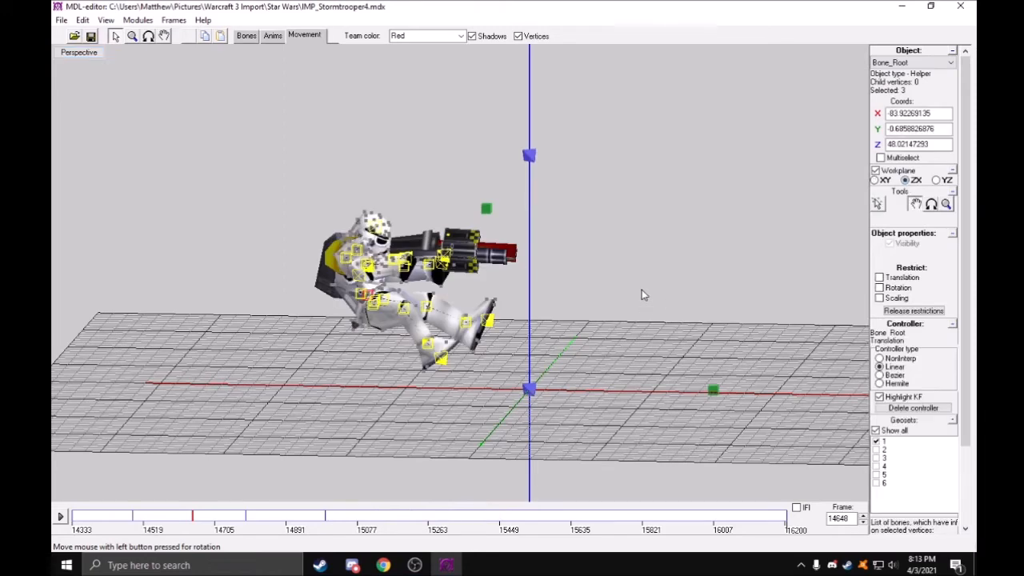
{"action": "left_click_drag", "start_coordinate": [642, 296], "coordinate": [280, 449]}
{"action": "left_click_drag", "start_coordinate": [101, 516], "coordinate": [99, 516]}
{"action": "left_click_drag", "start_coordinate": [193, 427], "coordinate": [192, 418]}
{"action": "left_click", "coordinate": [81, 532]}
{"action": "left_click", "coordinate": [61, 517]}
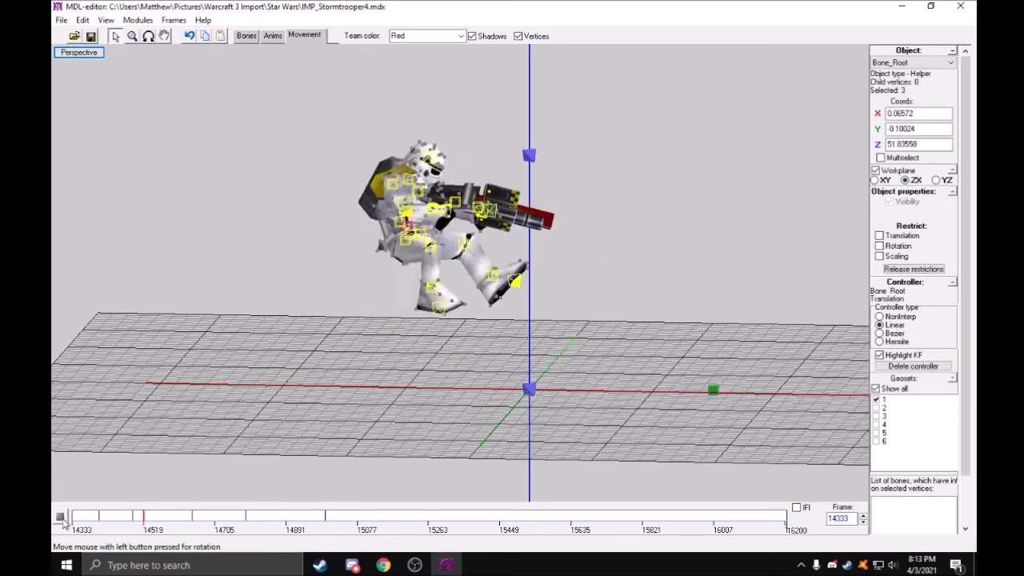
{"action": "left_click", "coordinate": [61, 517]}
Rotate the head bone in the ZX workplane at frame 14492
{"action": "key", "text": "Left"}
{"action": "key", "text": "Left"}
{"action": "key", "text": "Left"}
{"action": "key", "text": "Left"}
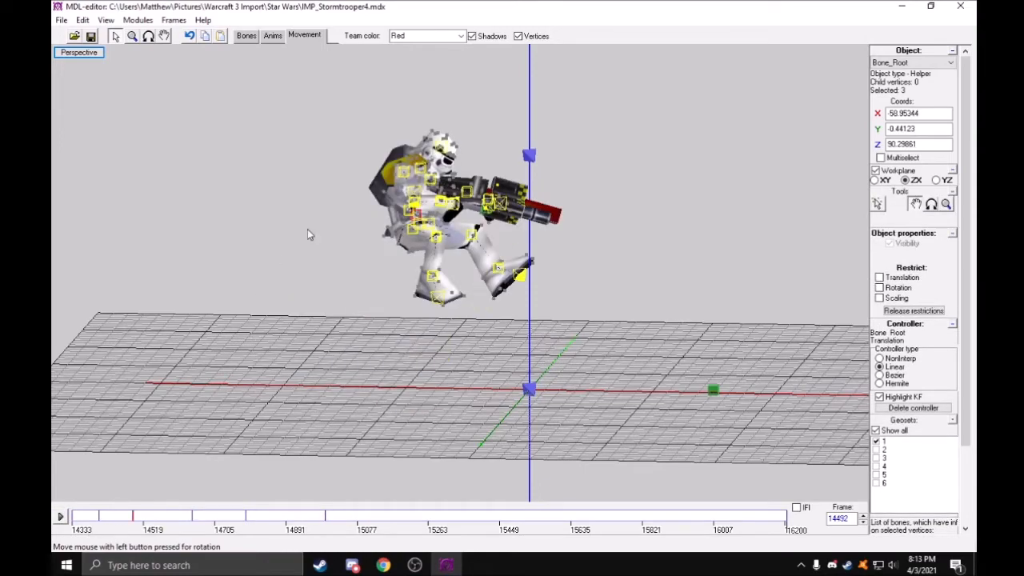
{"action": "scroll", "coordinate": [284, 259], "scroll_direction": "up", "scroll_amount": 3}
{"action": "left_click", "coordinate": [931, 204]}
{"action": "left_click_drag", "start_coordinate": [780, 270], "coordinate": [680, 328]}
Rotate Bone_Arm1_R about Z in the XY workplane at frame 14492, viewing the trooper from the front
{"action": "key", "text": "r"}
{"action": "left_click_drag", "start_coordinate": [597, 334], "coordinate": [296, 173]}
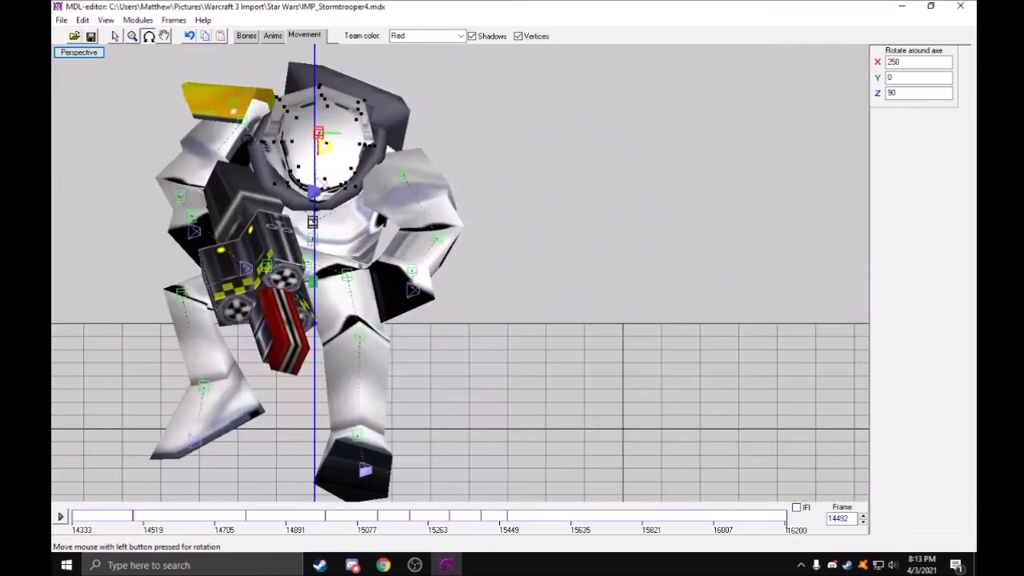
{"action": "left_click", "coordinate": [116, 37]}
{"action": "left_click", "coordinate": [242, 121]}
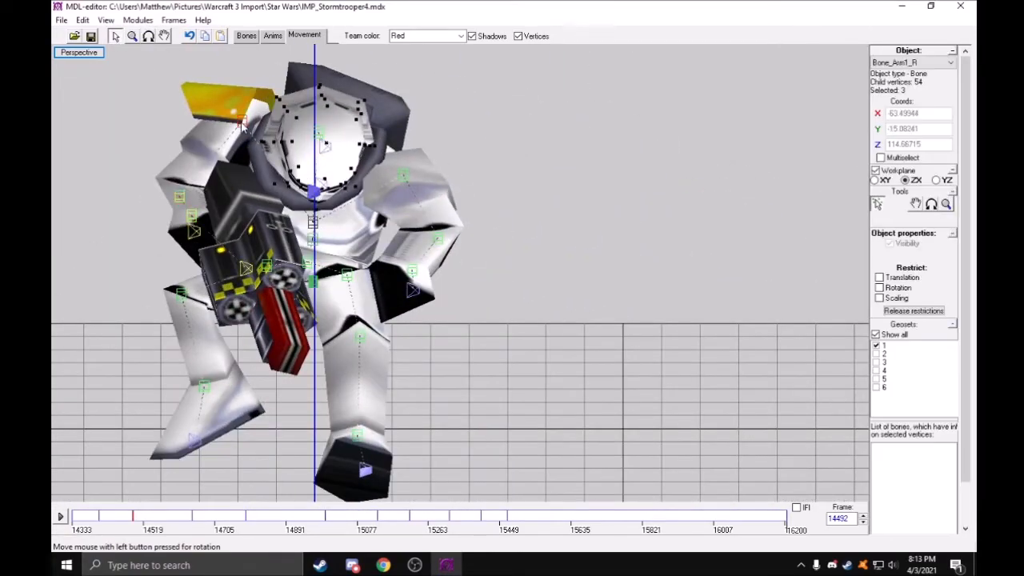
{"action": "left_click", "coordinate": [931, 205]}
{"action": "left_click_drag", "start_coordinate": [709, 245], "coordinate": [744, 256]}
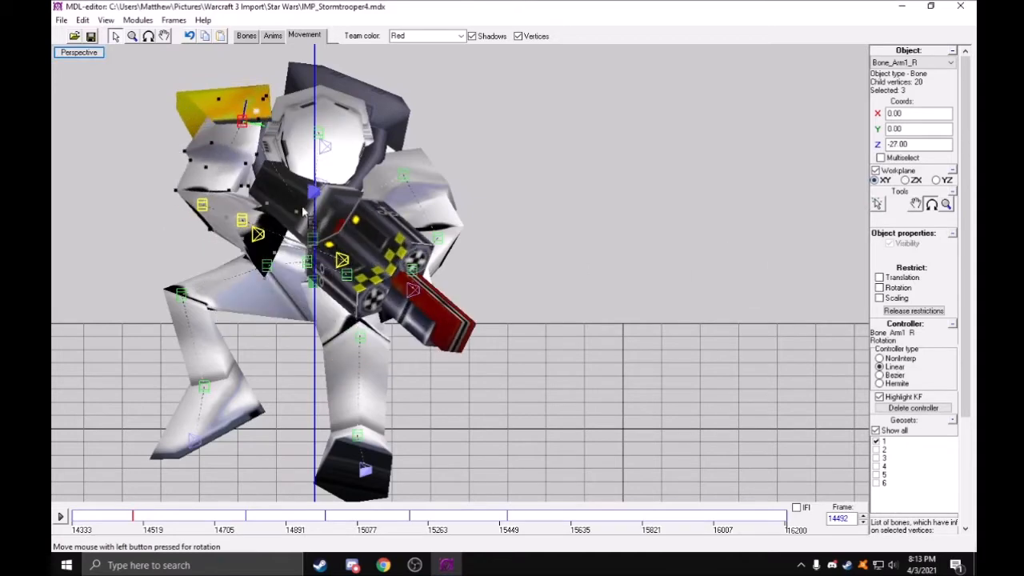
{"action": "left_click_drag", "start_coordinate": [315, 211], "coordinate": [308, 209]}
Rotate the right forearm bone in the XY workplane at frame 14492
{"action": "left_click", "coordinate": [219, 208]}
{"action": "left_click", "coordinate": [931, 205]}
{"action": "left_click_drag", "start_coordinate": [829, 224], "coordinate": [654, 283]}
Rotate Bone_Arm1_L in the YZ workplane at frame 14492
{"action": "left_click", "coordinate": [405, 177]}
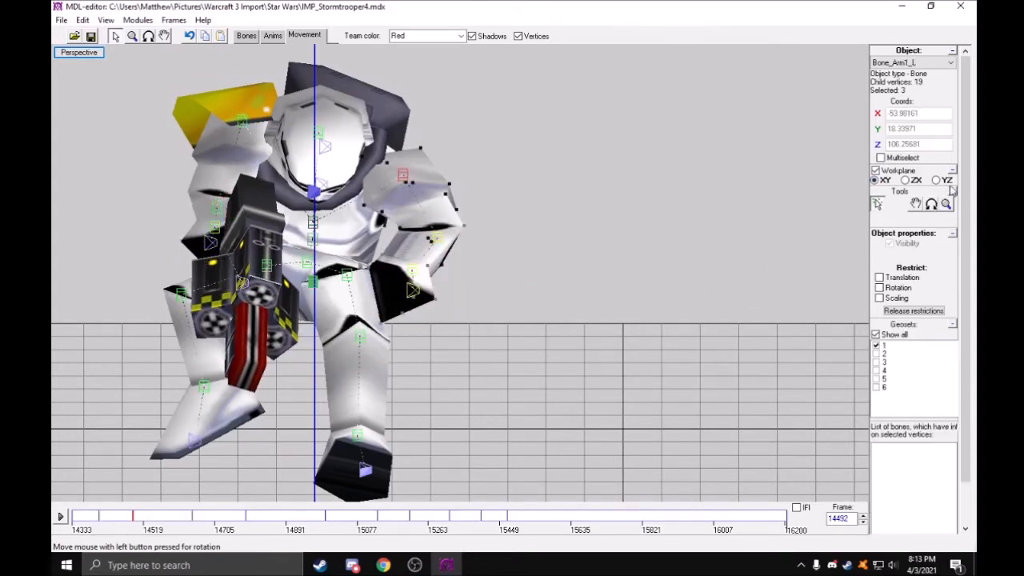
{"action": "left_click", "coordinate": [932, 206]}
{"action": "left_click", "coordinate": [936, 180]}
{"action": "left_click_drag", "start_coordinate": [767, 244], "coordinate": [632, 347]}
Replay the Death animation from the front and examine the ground impact between frames 14994 and 15130
{"action": "key", "text": "r"}
{"action": "left_click_drag", "start_coordinate": [200, 400], "coordinate": [197, 364]}
{"action": "left_click", "coordinate": [75, 525]}
{"action": "left_click", "coordinate": [62, 517]}
{"action": "left_click_drag", "start_coordinate": [141, 483], "coordinate": [400, 432]}
{"action": "left_click", "coordinate": [61, 513]}
{"action": "left_click", "coordinate": [342, 522]}
{"action": "left_click", "coordinate": [333, 522]}
{"action": "left_click_drag", "start_coordinate": [332, 522], "coordinate": [347, 521]}
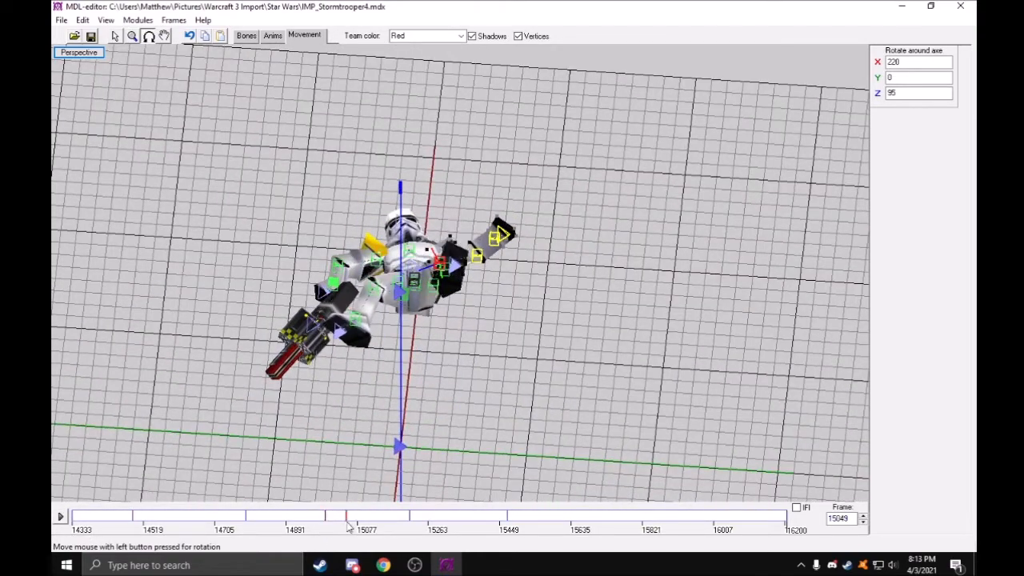
{"action": "key", "text": "ctrl+Right"}
Rotate Bone_Chest 23 degrees about Y in the ZX workplane at frame 15130
{"action": "left_click", "coordinate": [324, 524]}
{"action": "left_click_drag", "start_coordinate": [573, 384], "coordinate": [272, 145]}
{"action": "scroll", "coordinate": [272, 145], "scroll_direction": "up", "scroll_amount": 3}
{"action": "left_click", "coordinate": [116, 37]}
{"action": "left_click", "coordinate": [472, 272]}
{"action": "left_click", "coordinate": [930, 204]}
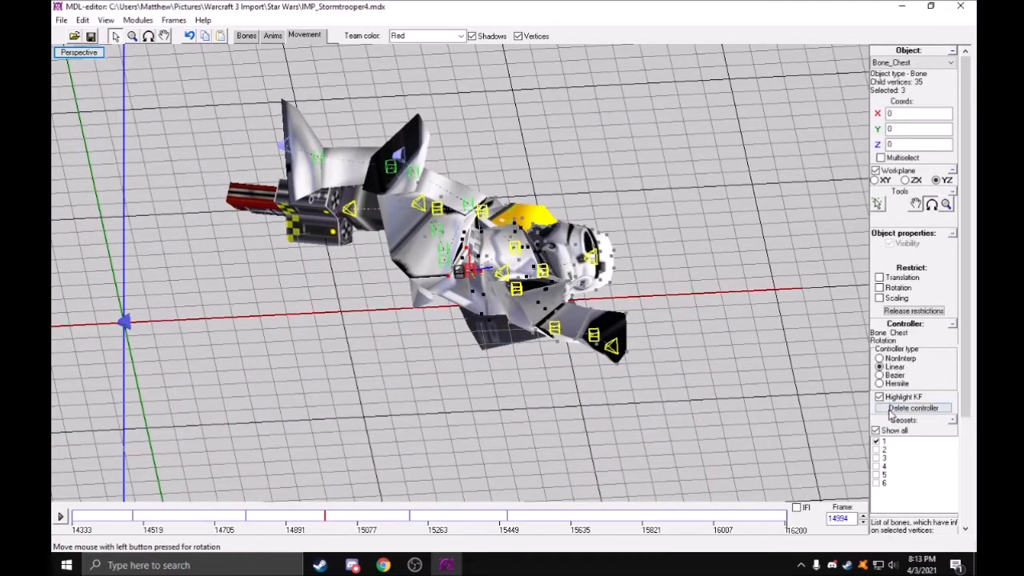
{"action": "left_click", "coordinate": [377, 521]}
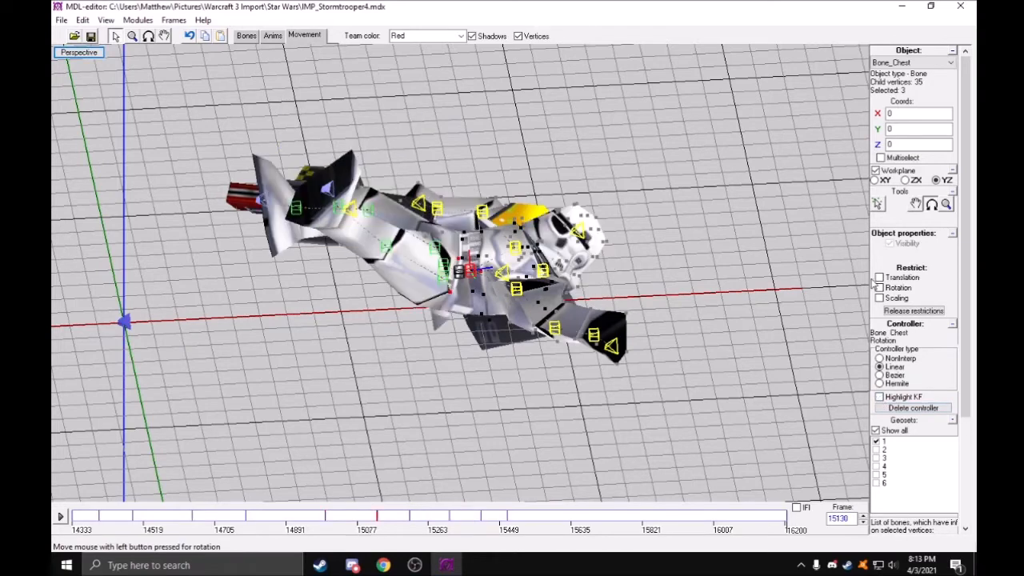
{"action": "left_click", "coordinate": [905, 180]}
{"action": "left_click_drag", "start_coordinate": [720, 212], "coordinate": [677, 225]}
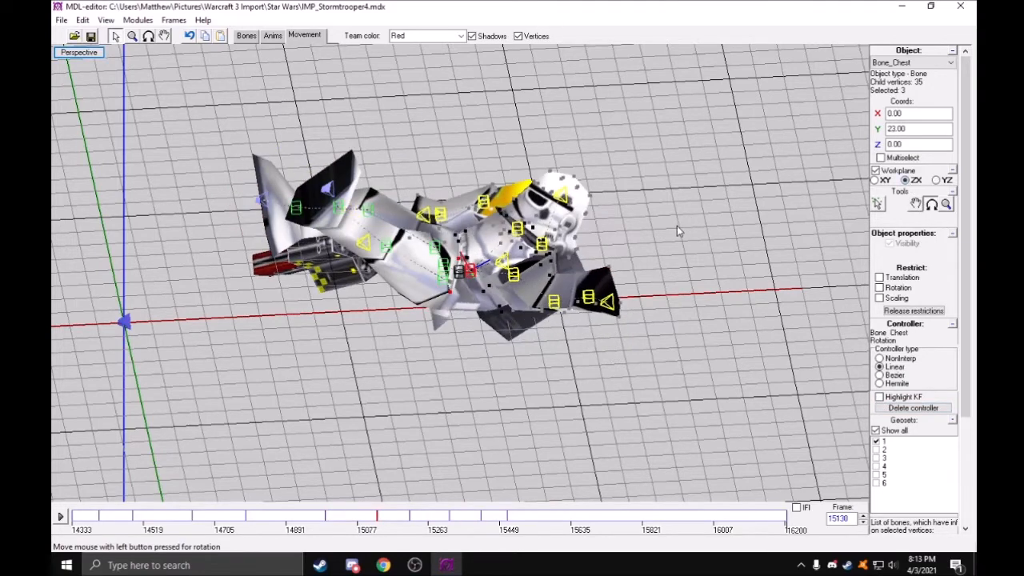
Rotate Bone_Chest by -1 degree about Y in the ZX workplane at frame 15319
{"action": "left_click", "coordinate": [410, 524]}
{"action": "left_click", "coordinate": [437, 535]}
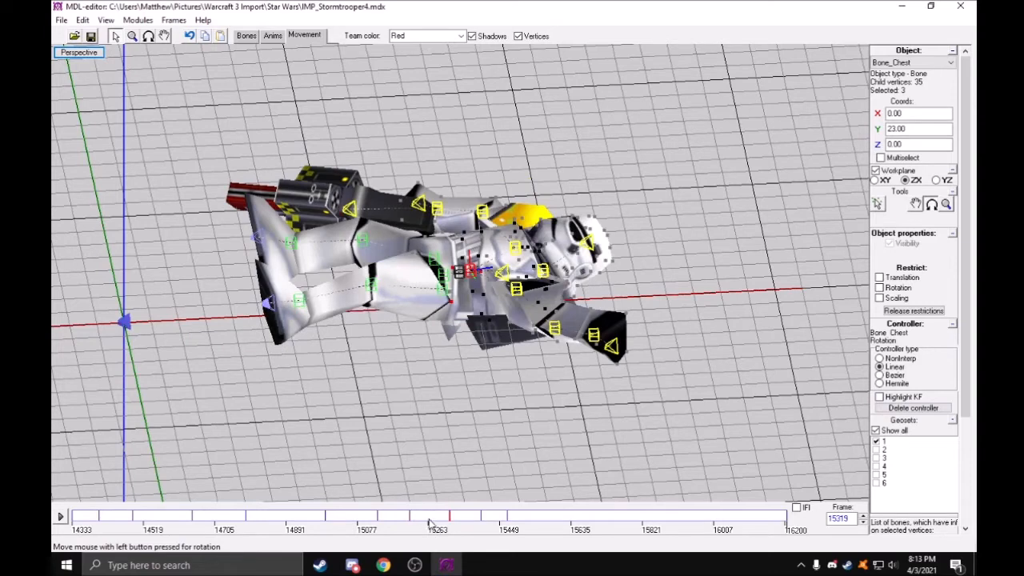
{"action": "left_click_drag", "start_coordinate": [454, 471], "coordinate": [459, 471]}
{"action": "mouse_move", "coordinate": [429, 544]}
{"action": "left_mouse_down"}
{"action": "mouse_move", "coordinate": [346, 534]}
{"action": "mouse_move", "coordinate": [506, 531]}
{"action": "left_mouse_up"}
Replay the Death animation from an angled view and examine the chest's motion through the fall and rebound
{"action": "left_click", "coordinate": [61, 516]}
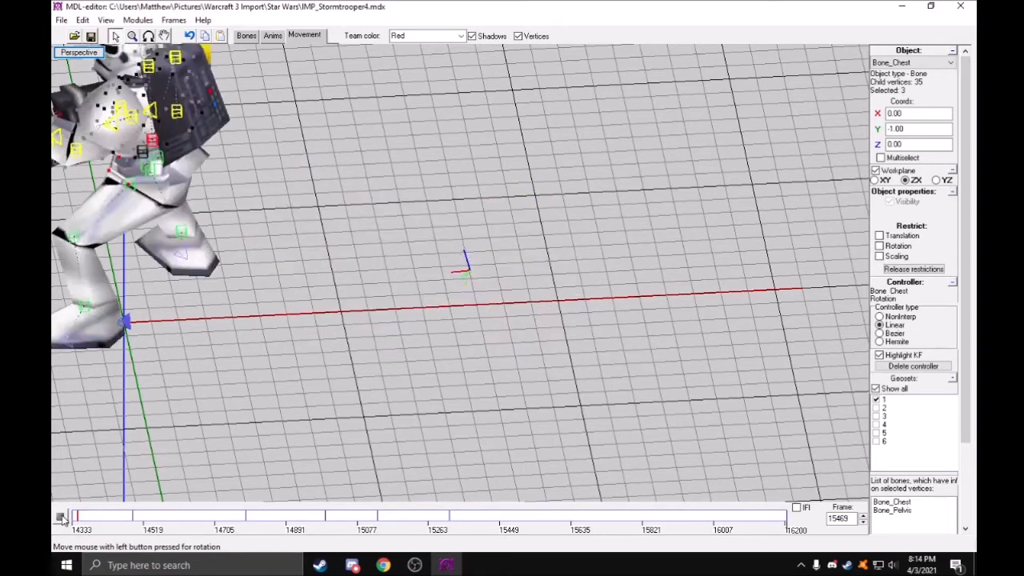
{"action": "scroll", "coordinate": [304, 356], "scroll_direction": "down", "scroll_amount": 3}
{"action": "key", "text": "r"}
{"action": "mouse_move", "coordinate": [379, 319]}
{"action": "left_mouse_down"}
{"action": "mouse_move", "coordinate": [378, 332]}
{"action": "mouse_move", "coordinate": [382, 307]}
{"action": "mouse_move", "coordinate": [404, 309]}
{"action": "mouse_move", "coordinate": [384, 303]}
{"action": "left_mouse_up"}
{"action": "scroll", "coordinate": [384, 302], "scroll_direction": "up", "scroll_amount": 3}
{"action": "left_click", "coordinate": [116, 36]}
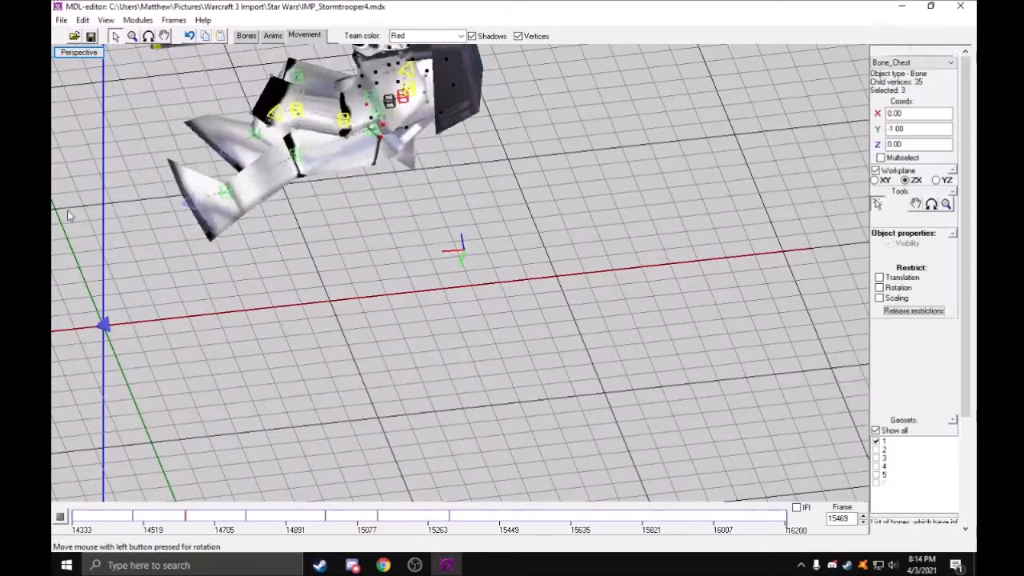
{"action": "left_click", "coordinate": [61, 517]}
Rotate Bone_Arm1_L in the ZX workplane at frame 14994, viewing the trooper from the front
{"action": "left_click", "coordinate": [516, 266]}
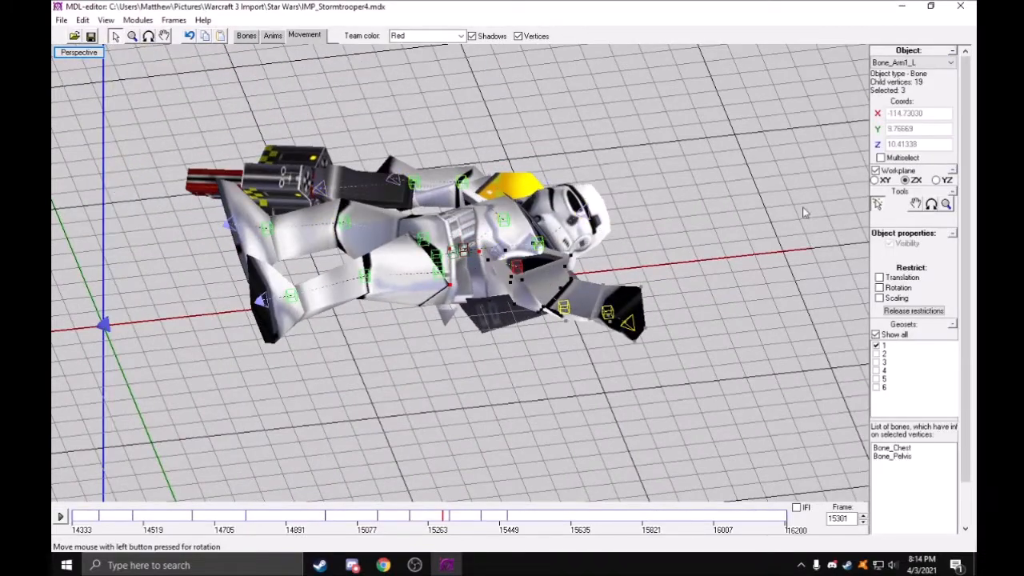
{"action": "left_click", "coordinate": [932, 205]}
{"action": "left_click_drag", "start_coordinate": [413, 532], "coordinate": [340, 538]}
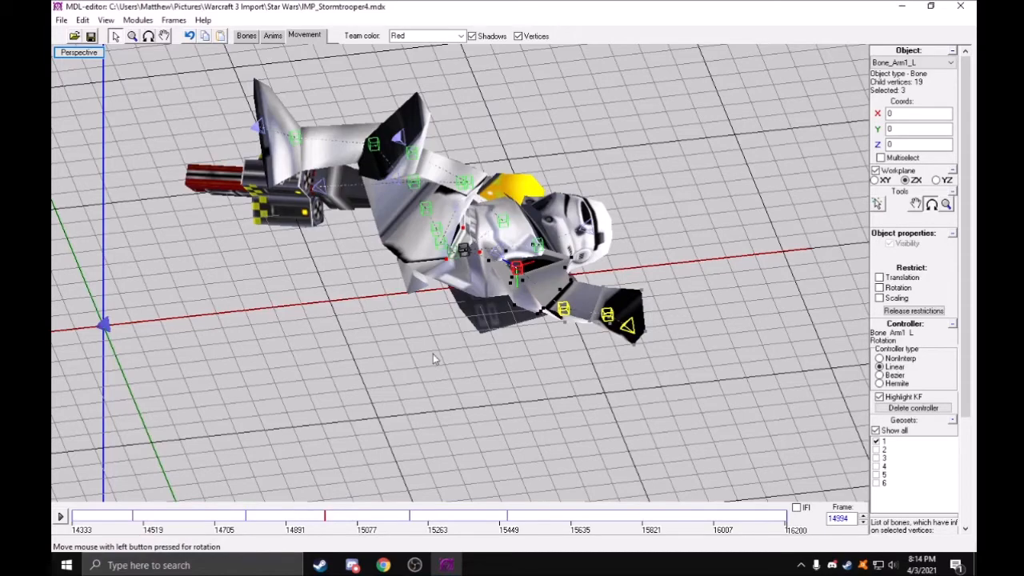
{"action": "key", "text": "r"}
{"action": "left_click_drag", "start_coordinate": [487, 290], "coordinate": [525, 383]}
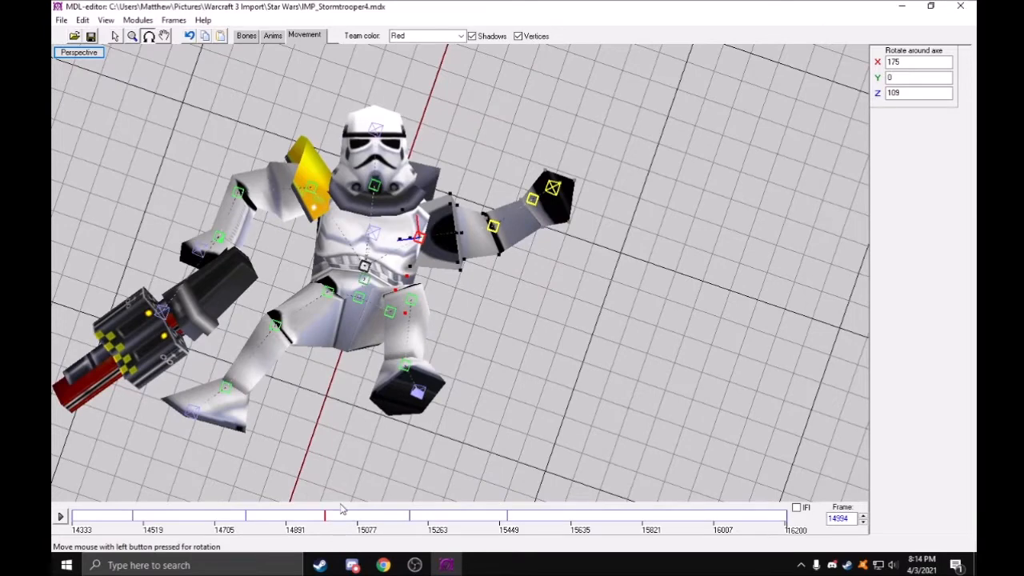
{"action": "left_click_drag", "start_coordinate": [348, 518], "coordinate": [320, 532]}
{"action": "left_click_drag", "start_coordinate": [402, 425], "coordinate": [407, 400]}
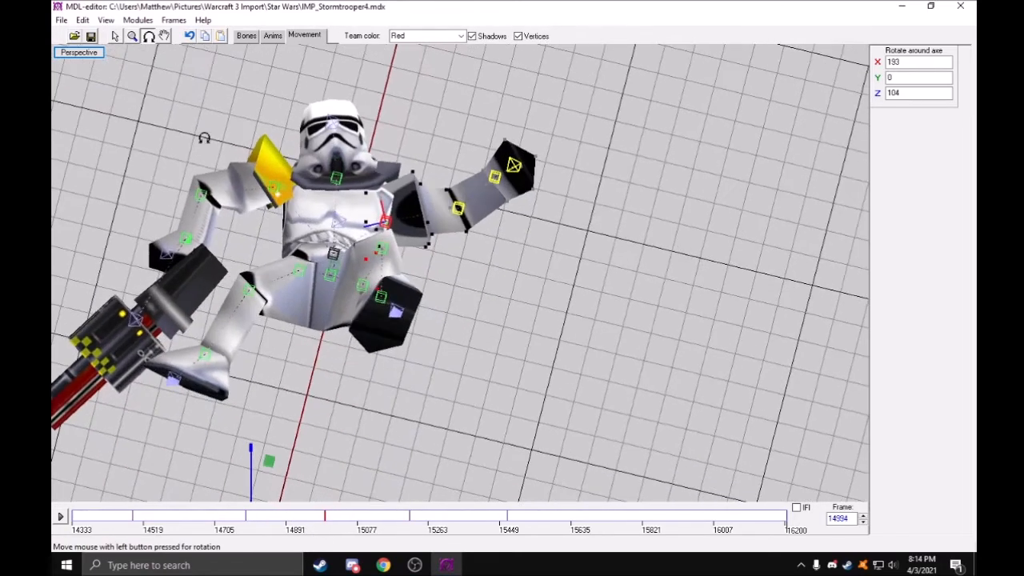
{"action": "left_click", "coordinate": [114, 36]}
{"action": "left_click_drag", "start_coordinate": [645, 154], "coordinate": [609, 296]}
Reposition Bone_Arm1_L at the shoulder and adjust its rotation in the YZ workplane at frame 14994
{"action": "left_click", "coordinate": [916, 206]}
{"action": "left_click_drag", "start_coordinate": [736, 219], "coordinate": [669, 237]}
{"action": "left_click", "coordinate": [937, 180]}
{"action": "key", "text": "ctrl+z"}
{"action": "left_click", "coordinate": [930, 204]}
{"action": "left_click_drag", "start_coordinate": [789, 228], "coordinate": [761, 239]}
{"action": "key", "text": "Escape"}
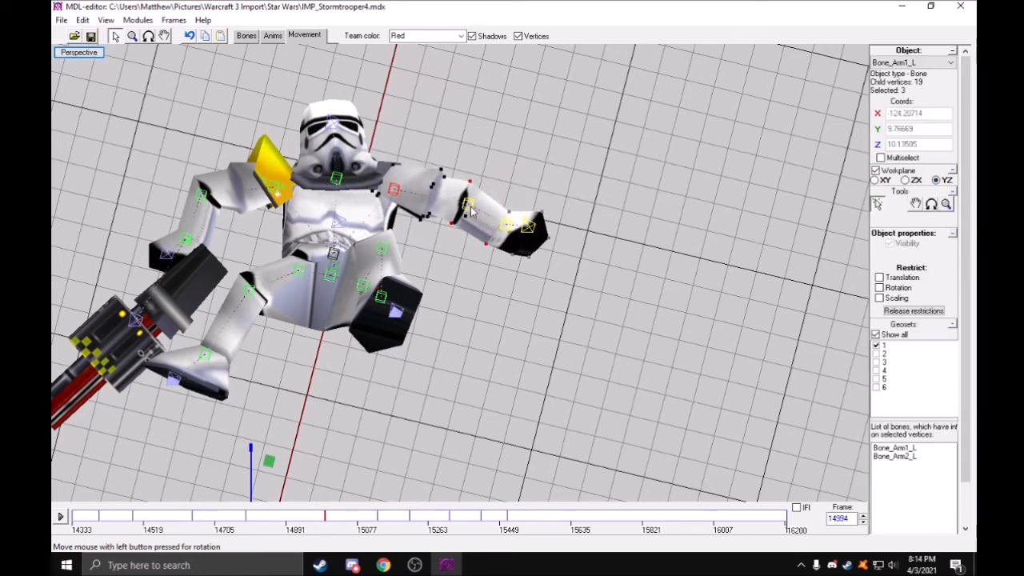
Rotate Bone_Arm2_L in the YZ, ZX and XY workplanes at frame 14994 to pose the left forearm
{"action": "left_click", "coordinate": [931, 204]}
{"action": "left_click_drag", "start_coordinate": [768, 252], "coordinate": [731, 268]}
{"action": "left_click", "coordinate": [905, 180]}
{"action": "left_click_drag", "start_coordinate": [760, 217], "coordinate": [729, 216]}
{"action": "left_click", "coordinate": [880, 182]}
{"action": "left_click_drag", "start_coordinate": [802, 219], "coordinate": [786, 221]}
Check the left arm's pose from a raised side angle and rotate Bone_Arm2_L in the XY workplane at frame 15215
{"action": "middle_click_drag", "start_coordinate": [786, 221], "coordinate": [572, 196]}
{"action": "left_click_drag", "start_coordinate": [573, 195], "coordinate": [537, 300]}
{"action": "left_click", "coordinate": [115, 36]}
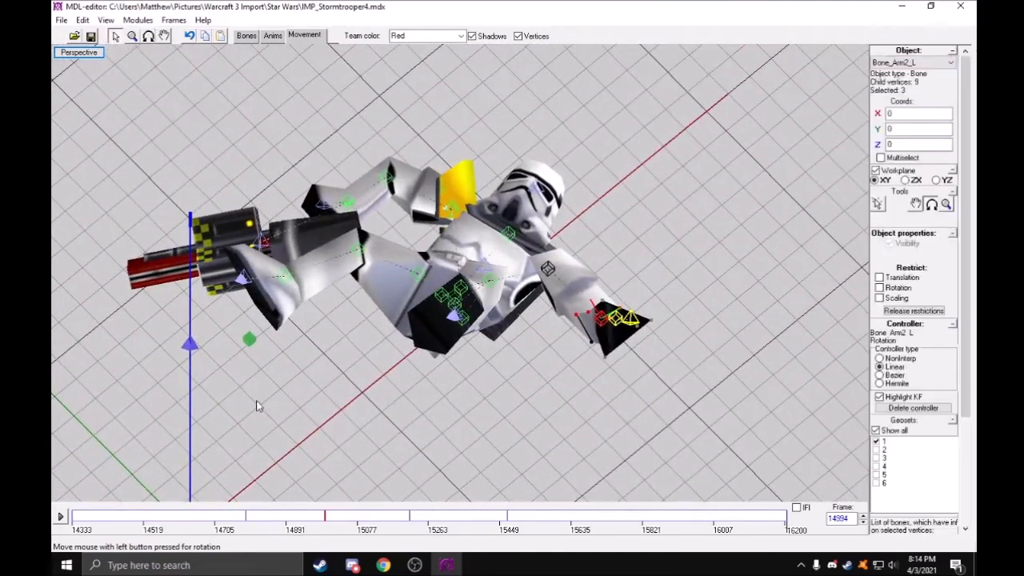
{"action": "left_click", "coordinate": [265, 516]}
{"action": "left_click_drag", "start_coordinate": [325, 519], "coordinate": [410, 524]}
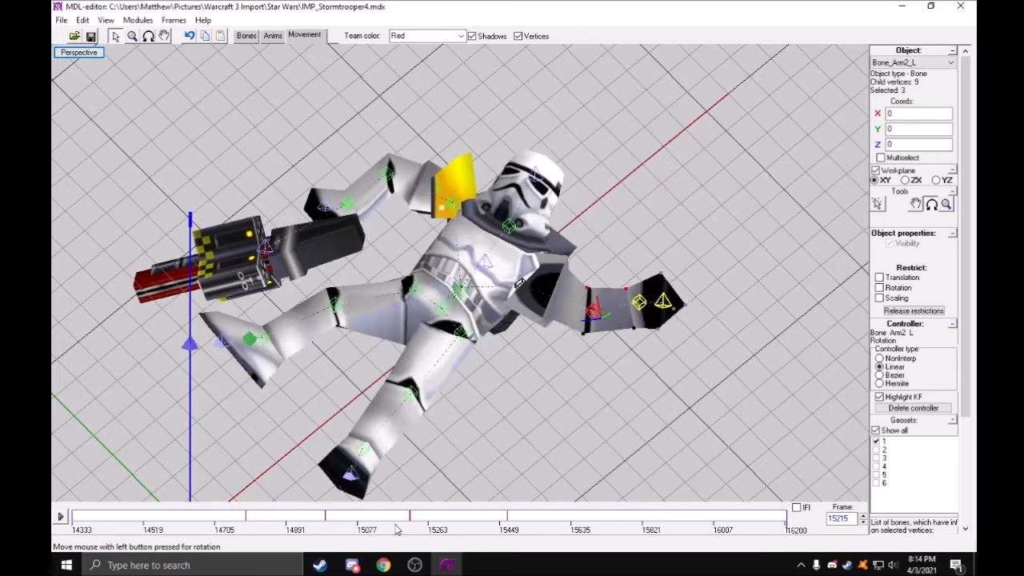
{"action": "left_click", "coordinate": [62, 517]}
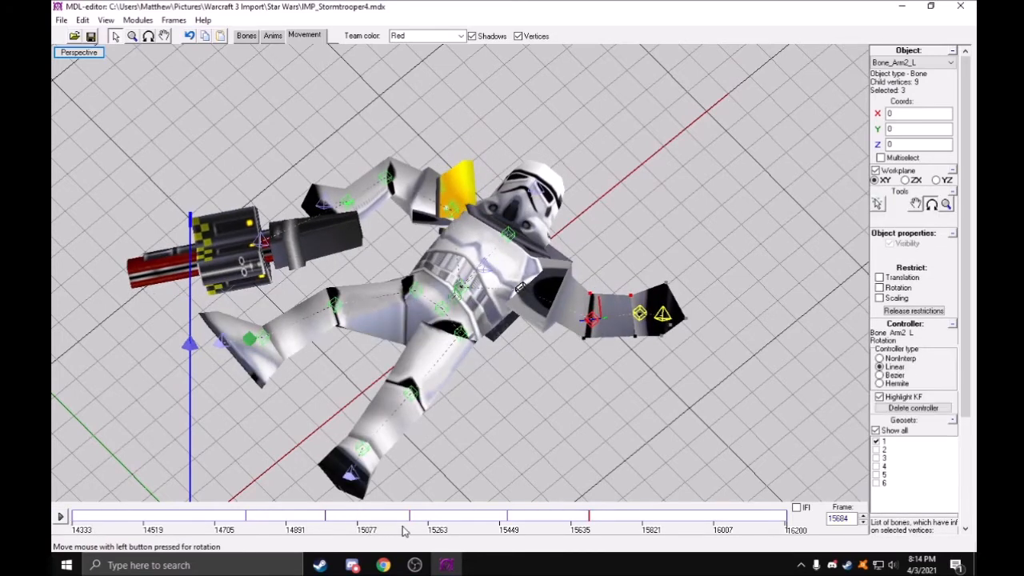
{"action": "left_click_drag", "start_coordinate": [679, 359], "coordinate": [674, 319]}
Rotate Bone_Arm1_L 30 degrees about Y in the ZX workplane and shift it outward in the YZ workplane at frame 15215
{"action": "left_click", "coordinate": [520, 292]}
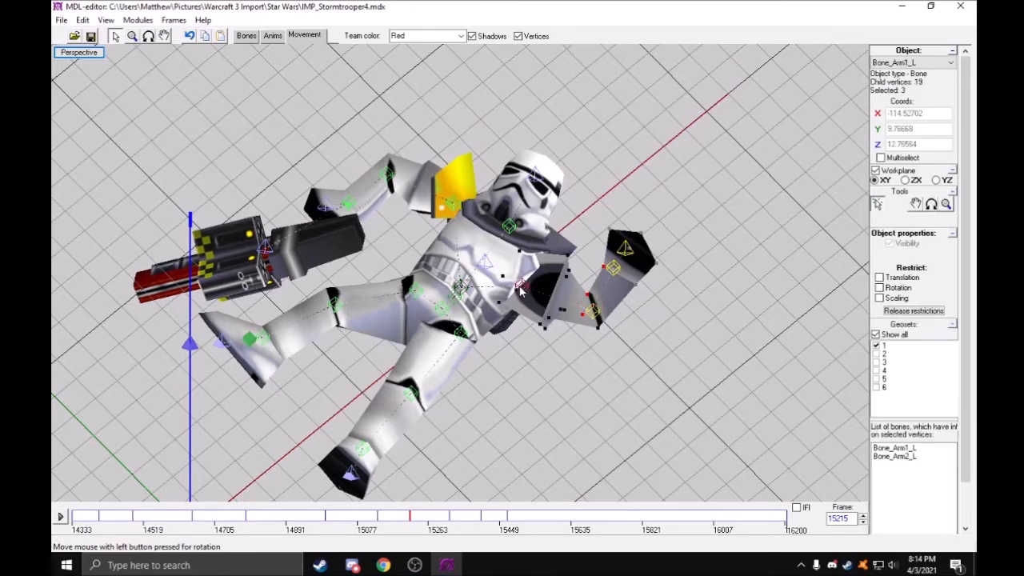
{"action": "left_click", "coordinate": [931, 204]}
{"action": "left_click", "coordinate": [907, 180]}
{"action": "left_click_drag", "start_coordinate": [770, 222], "coordinate": [696, 301]}
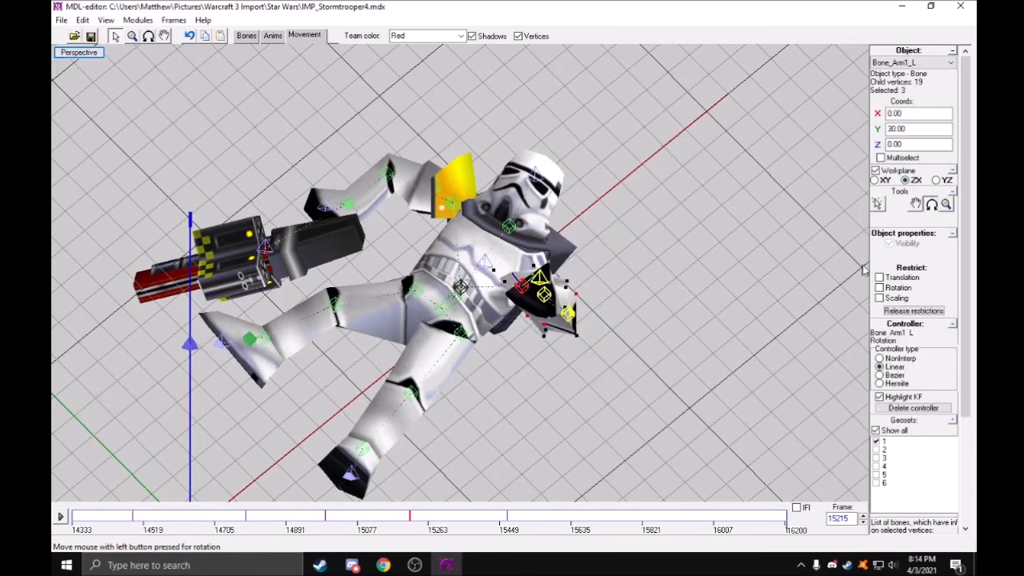
{"action": "left_click", "coordinate": [915, 204]}
{"action": "mouse_move", "coordinate": [730, 263]}
{"action": "left_mouse_down"}
{"action": "mouse_move", "coordinate": [749, 256]}
{"action": "mouse_move", "coordinate": [731, 271]}
{"action": "left_mouse_up"}
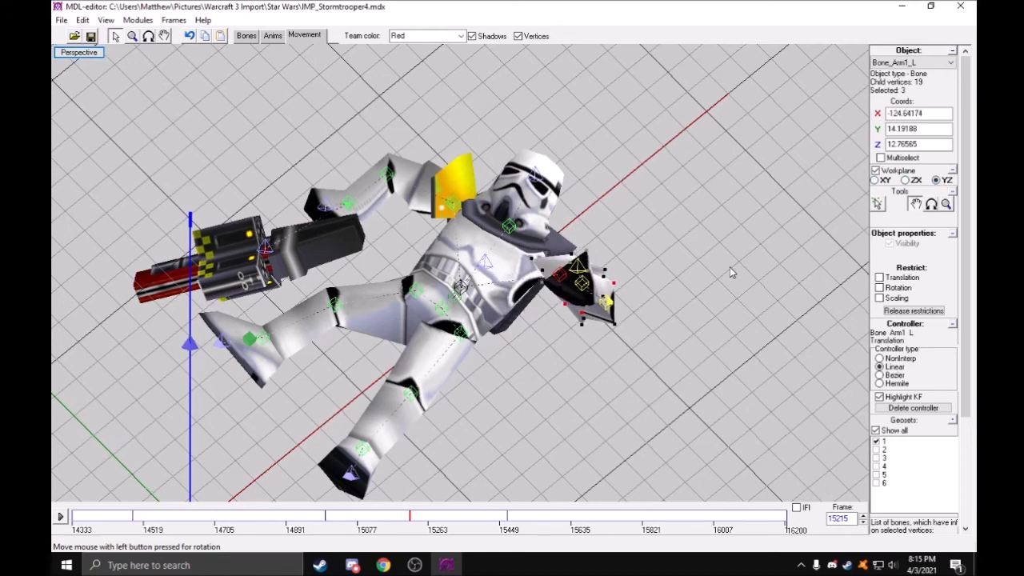